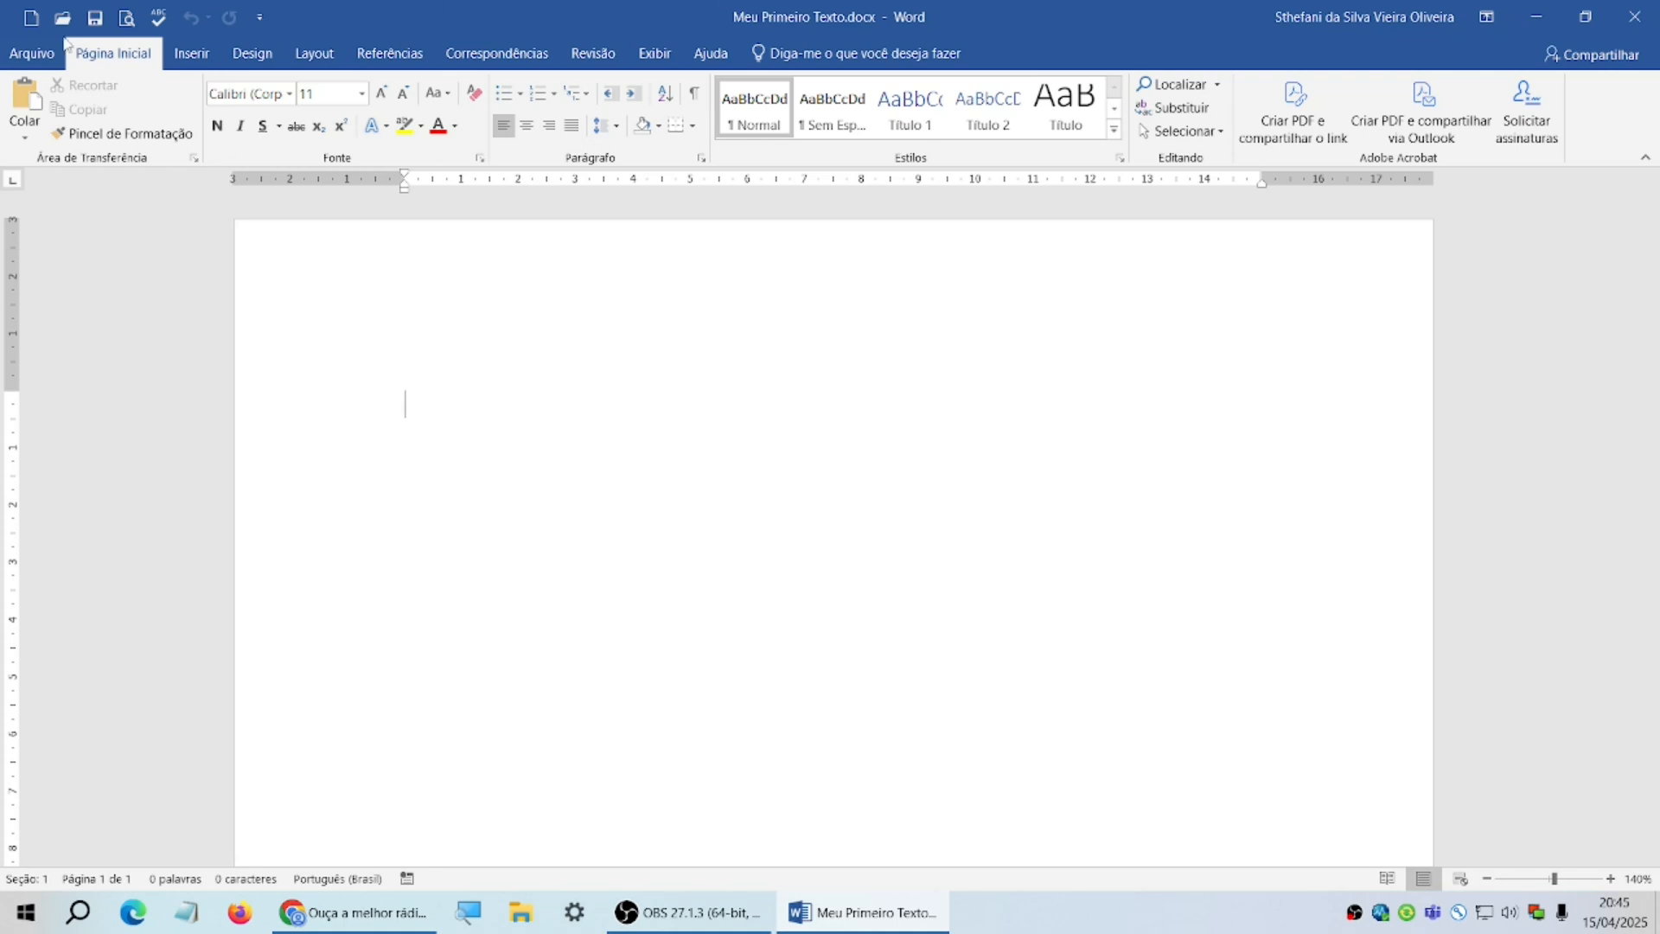
- In the print settings, try landscape page orientation and switch back to portrait
click(38, 61)
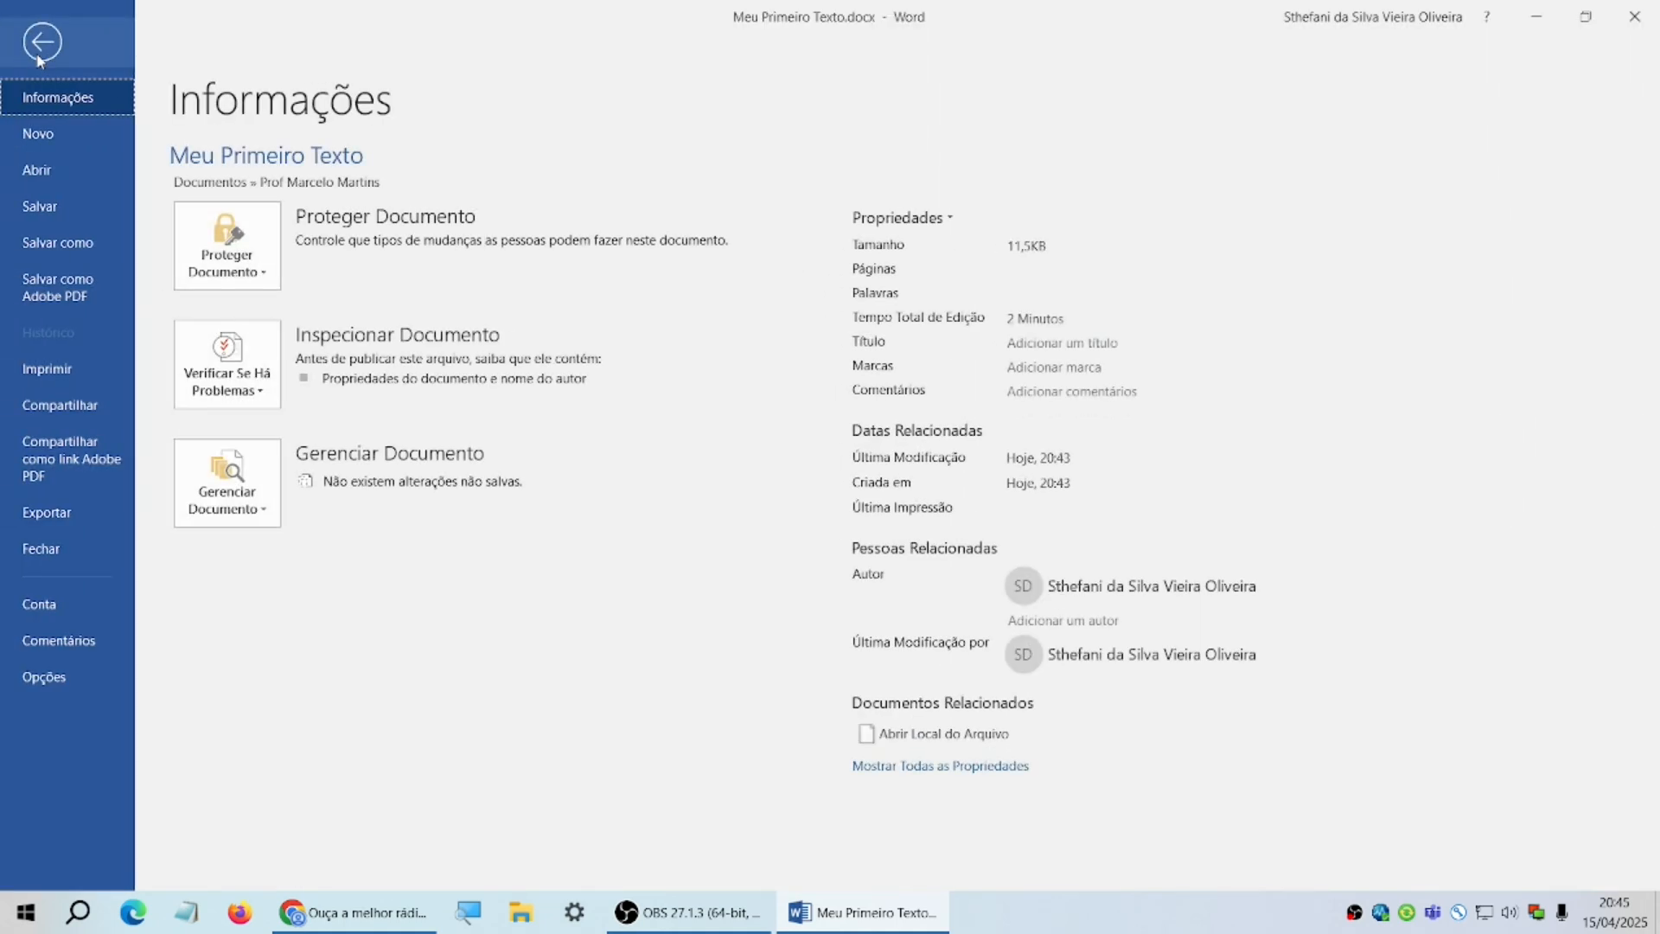
click(78, 368)
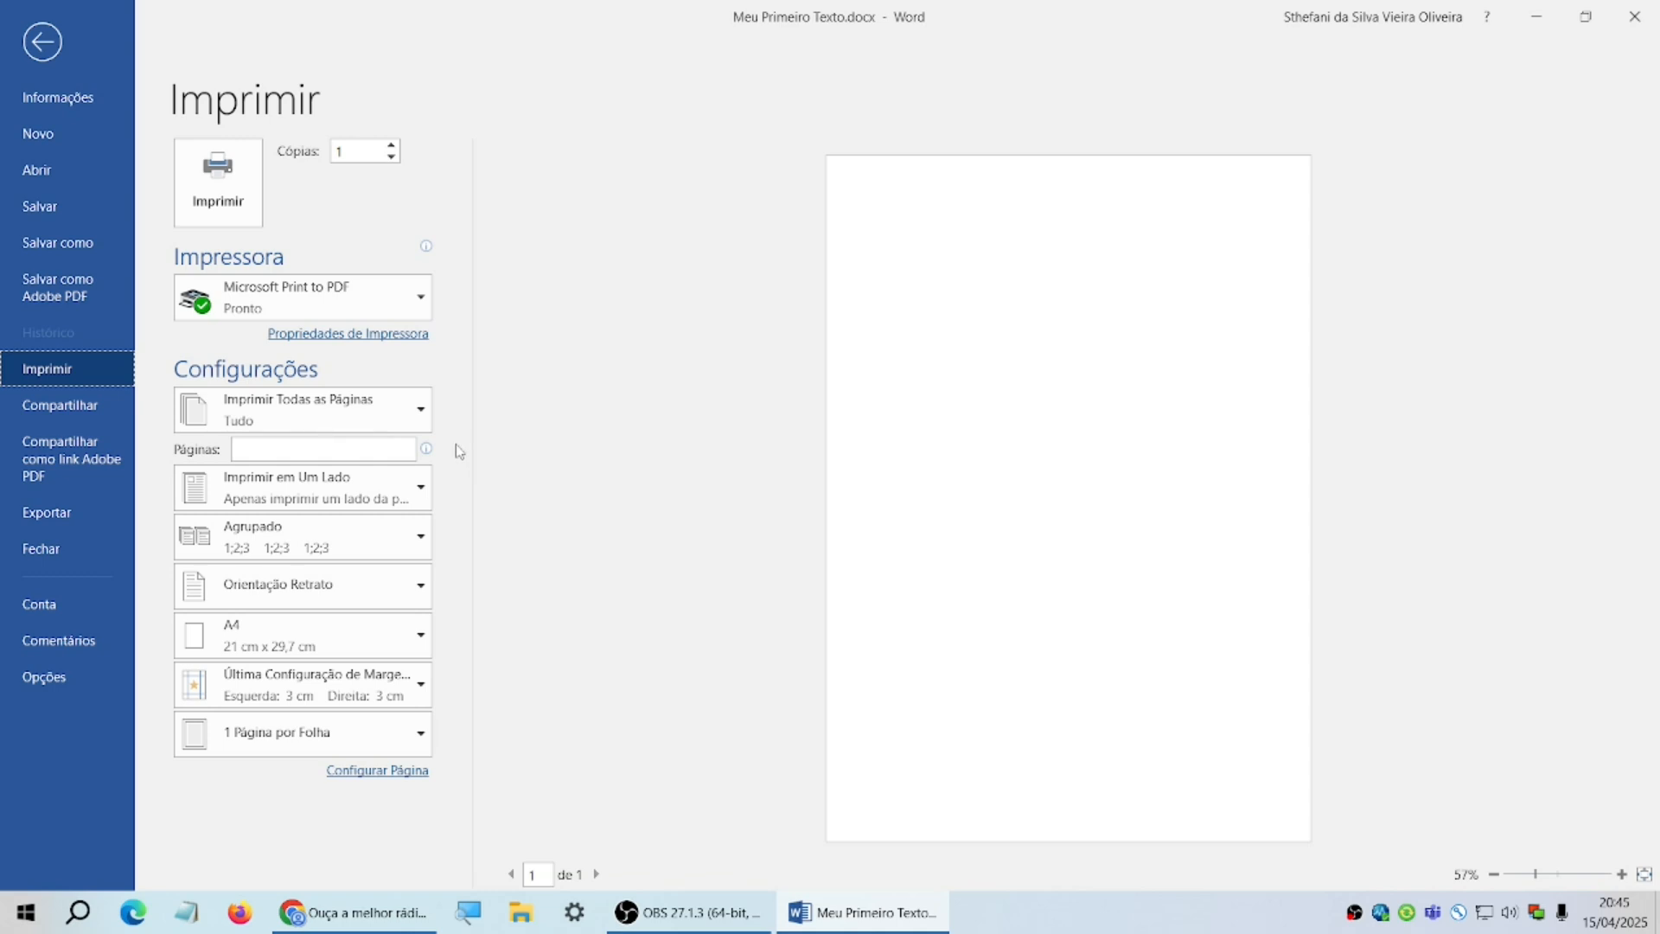
click(423, 594)
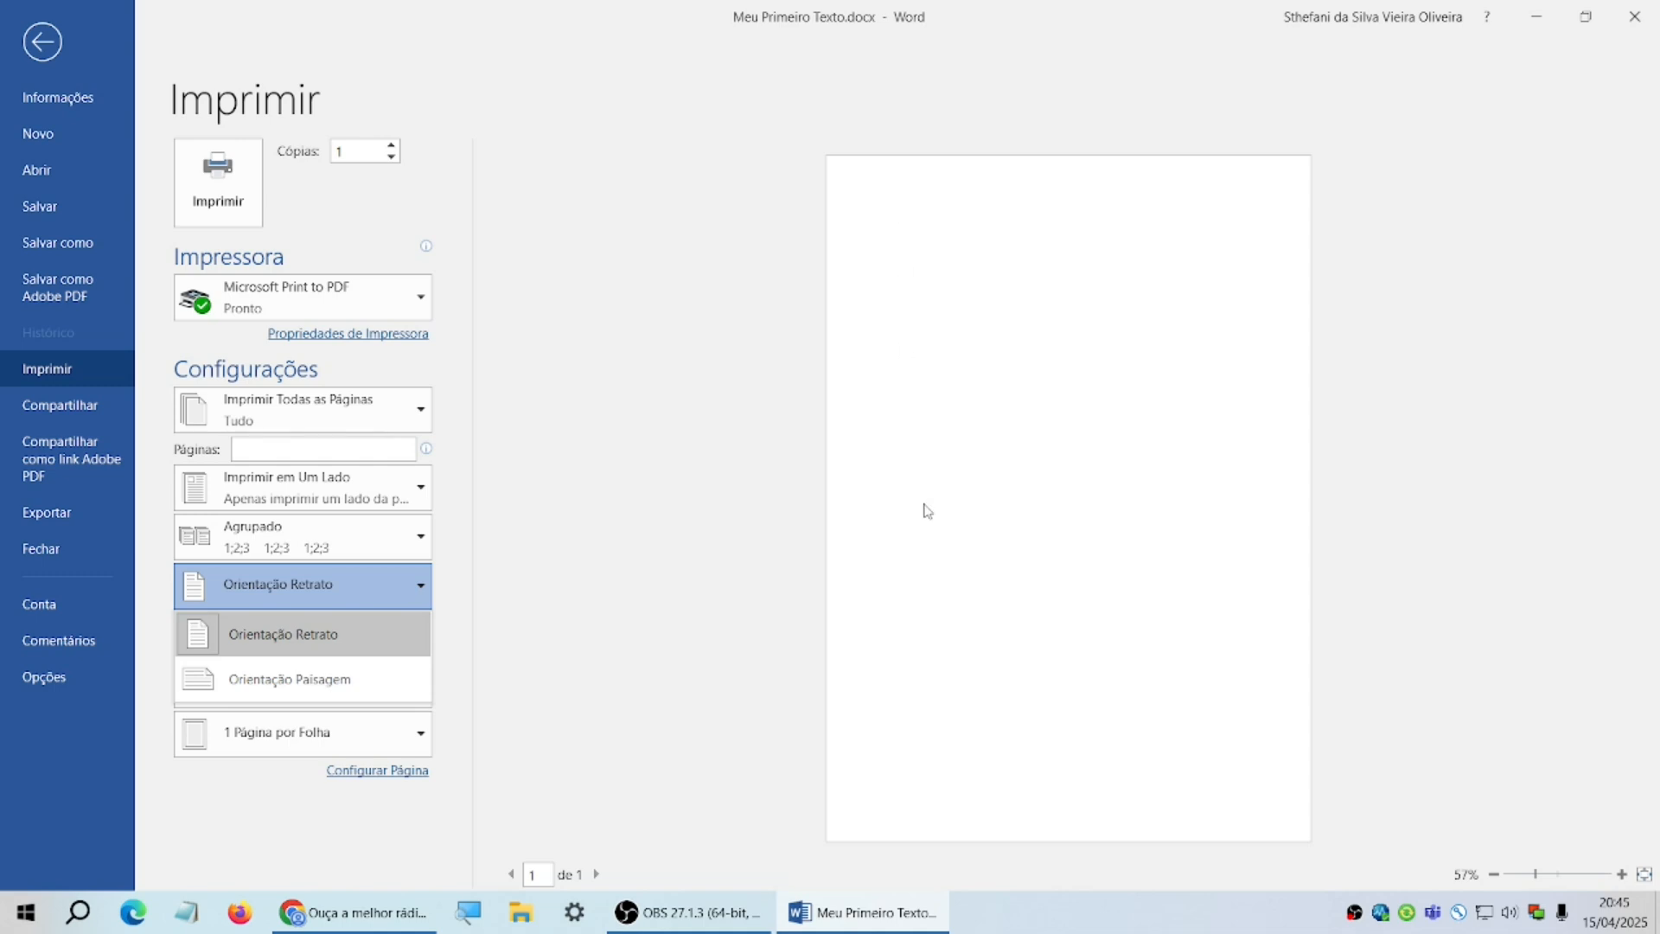
click(325, 683)
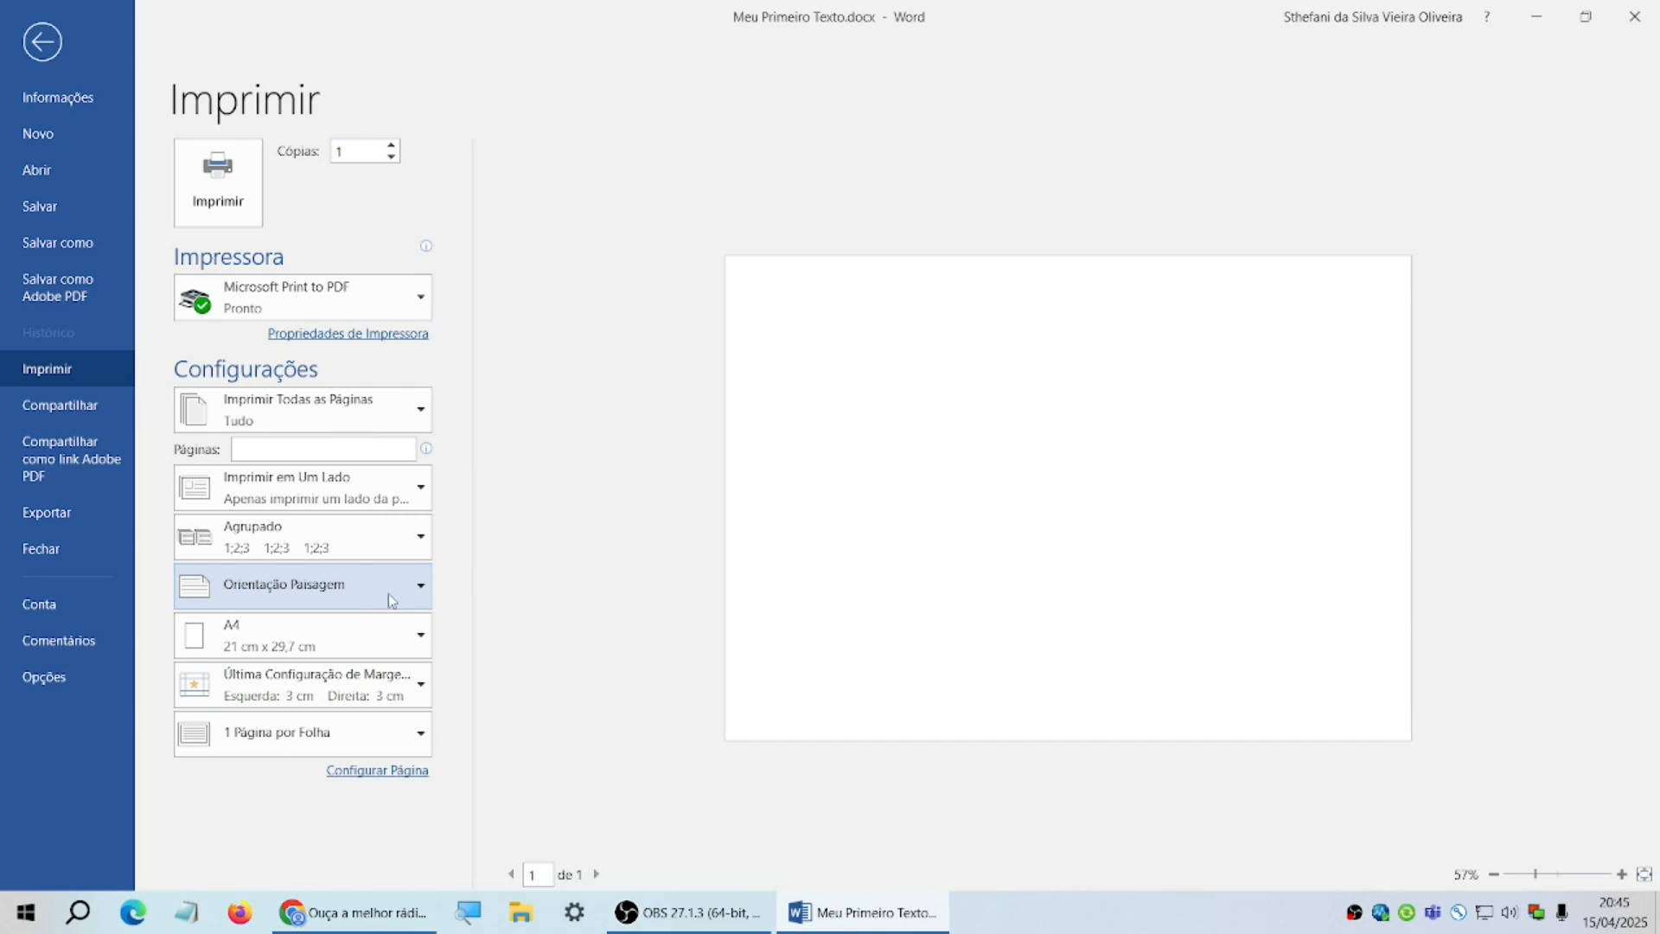
click(413, 590)
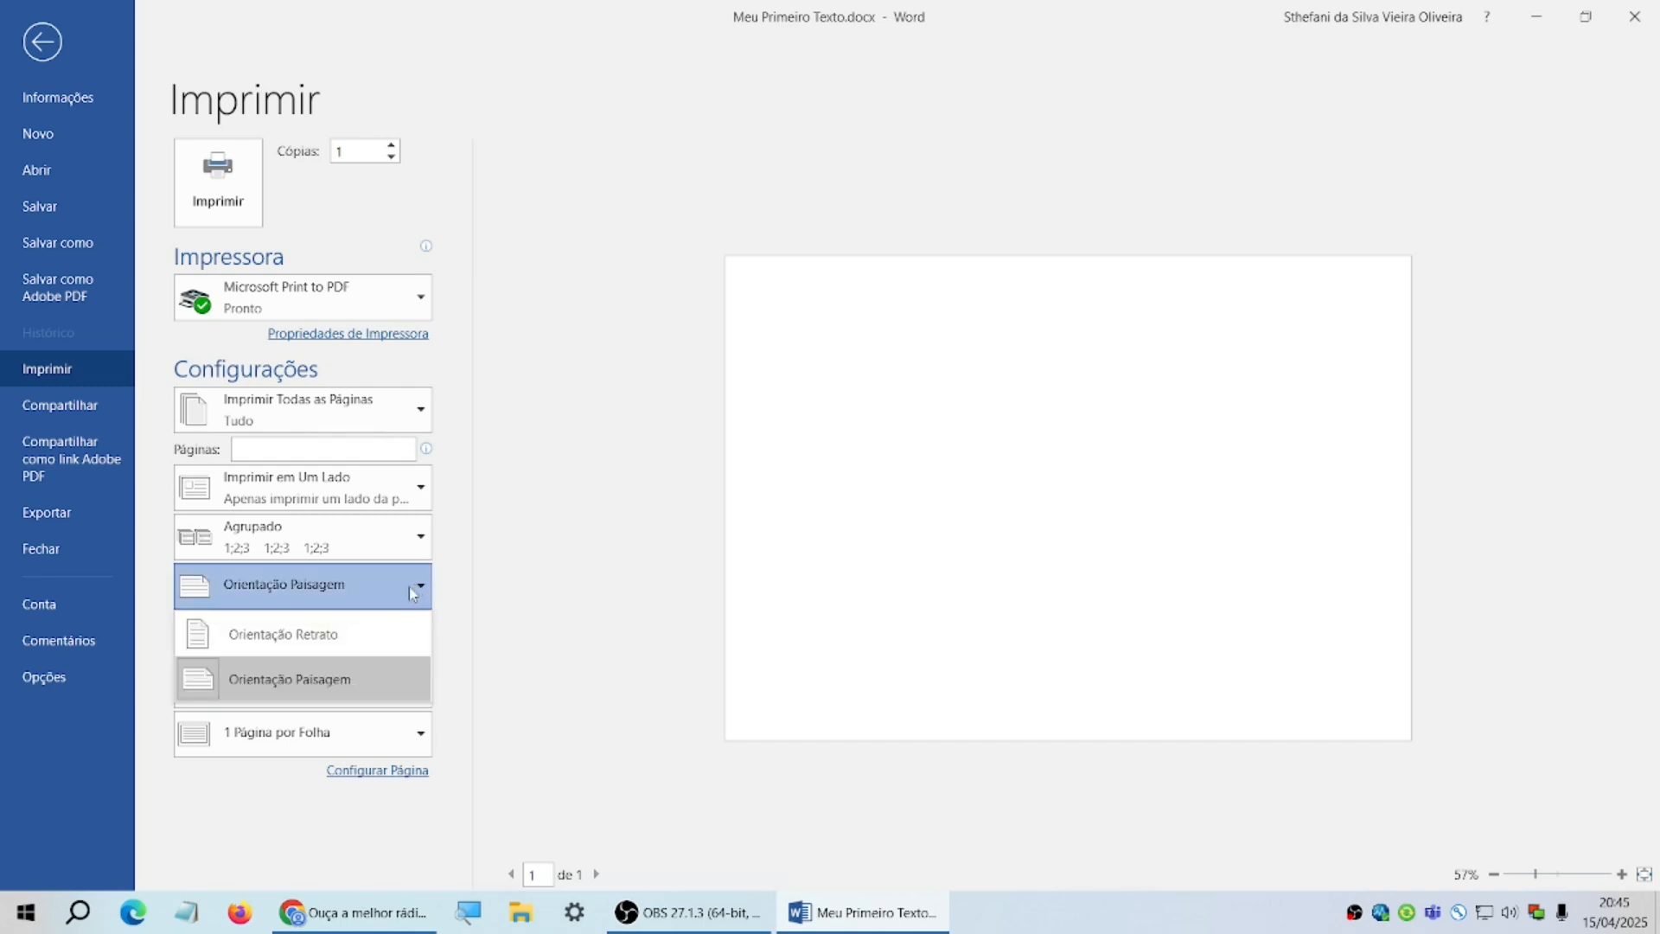
click(372, 633)
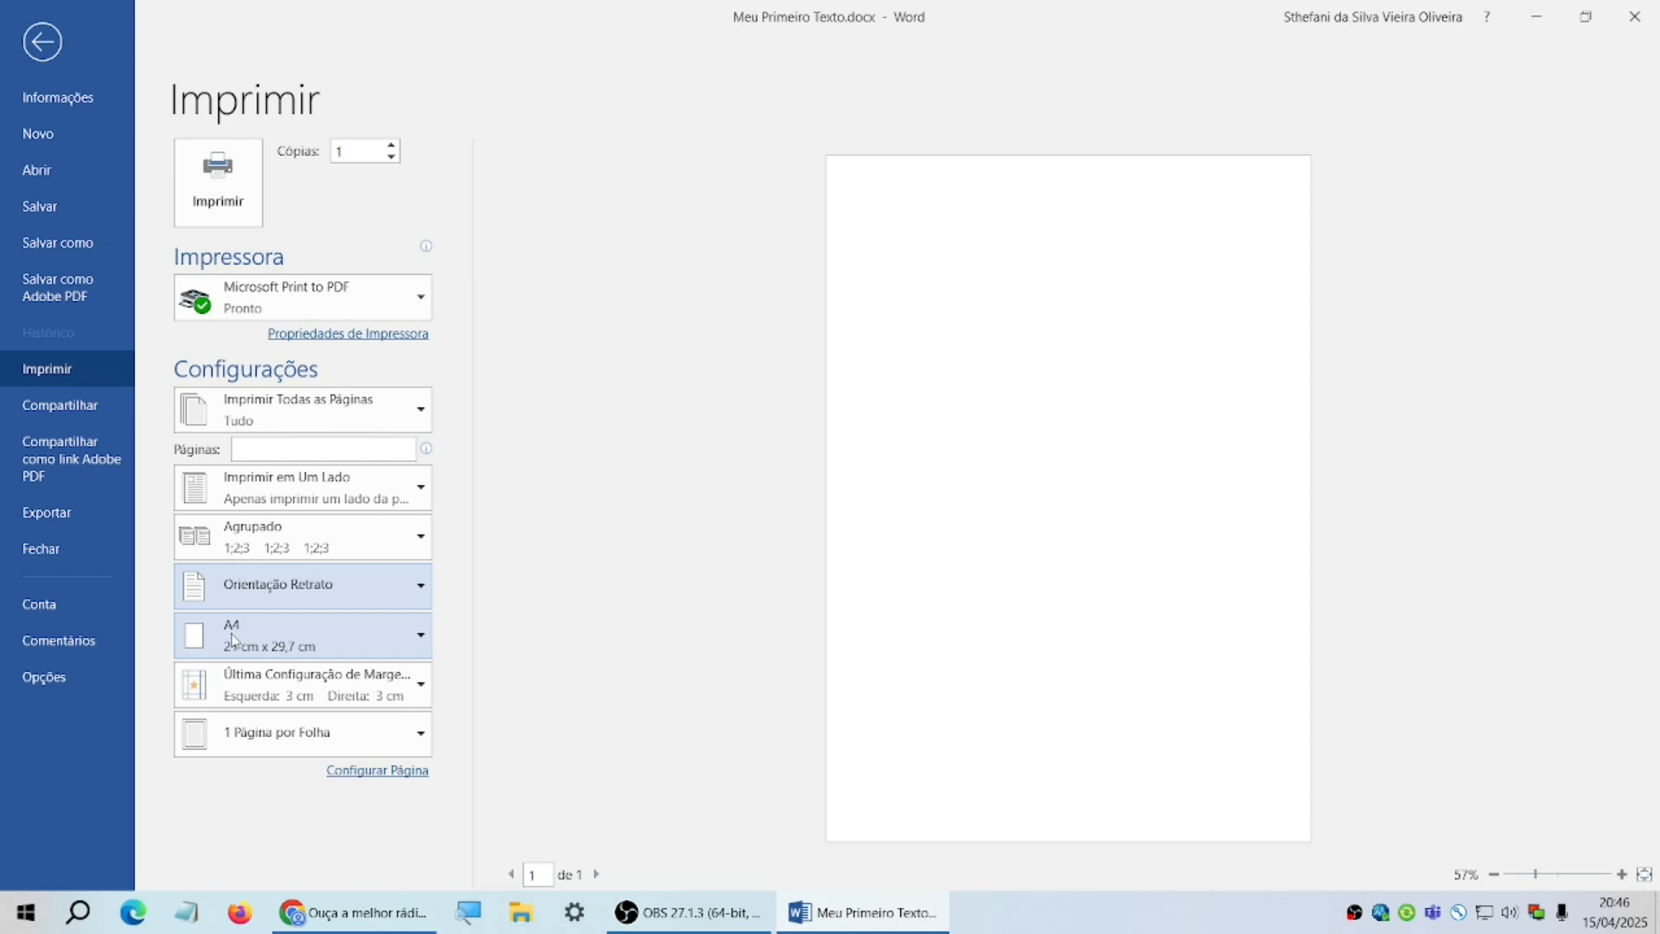
- Select A4 paper, accept the page setup with 3 cm margins for the whole document, and return to the document
click(422, 639)
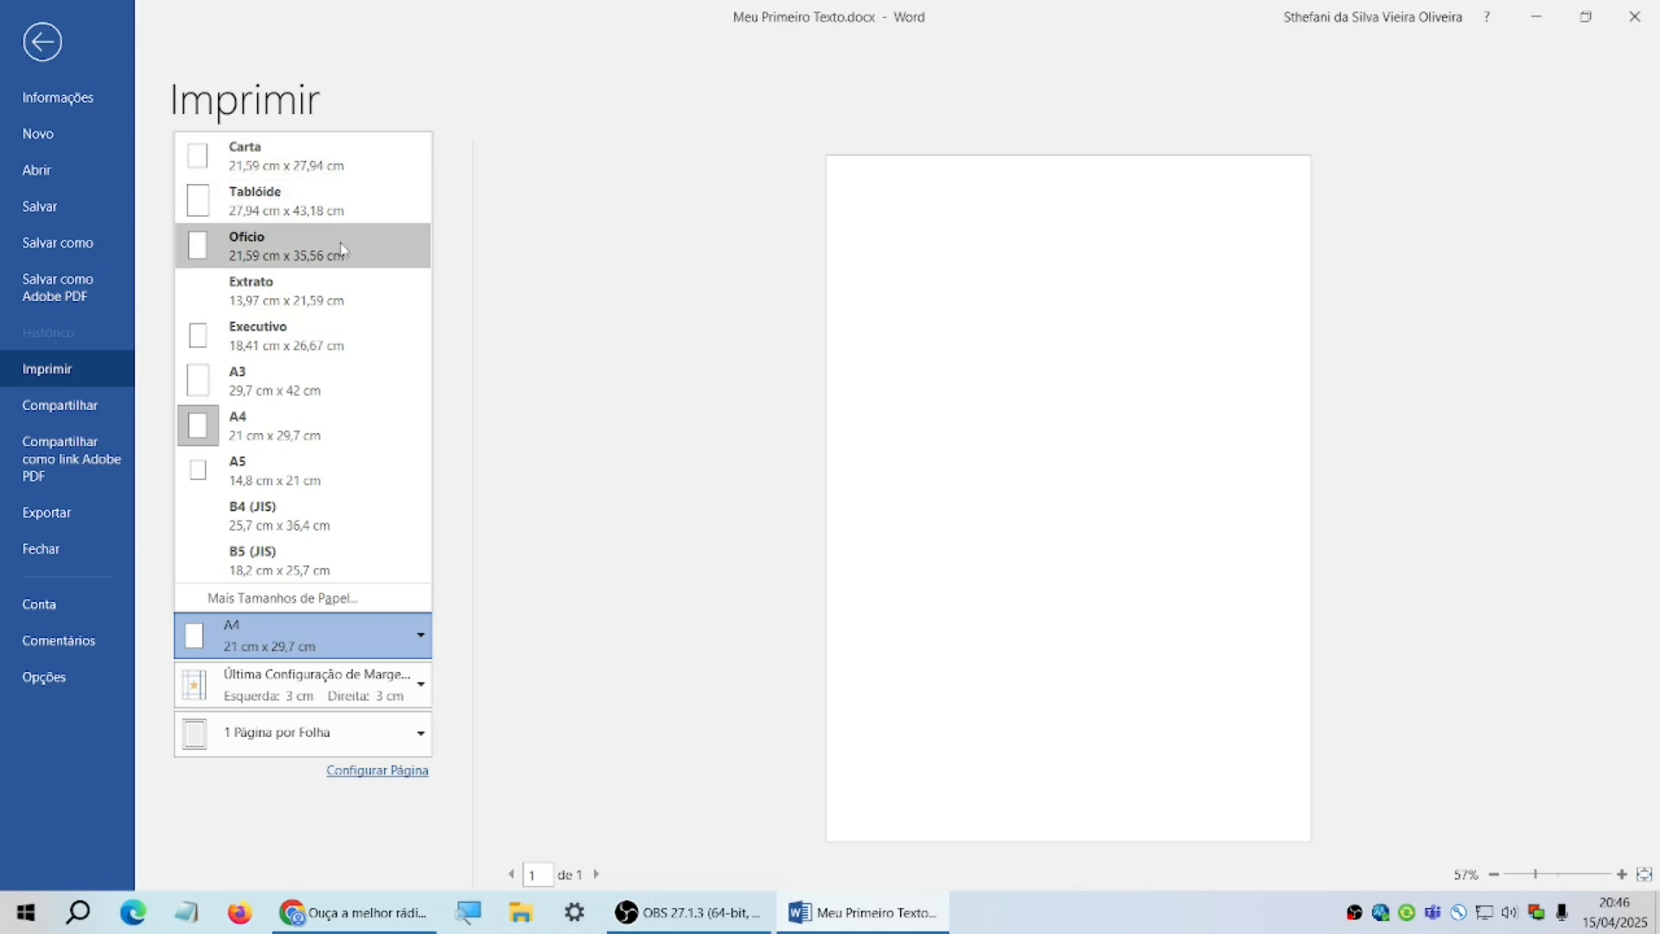
click(349, 423)
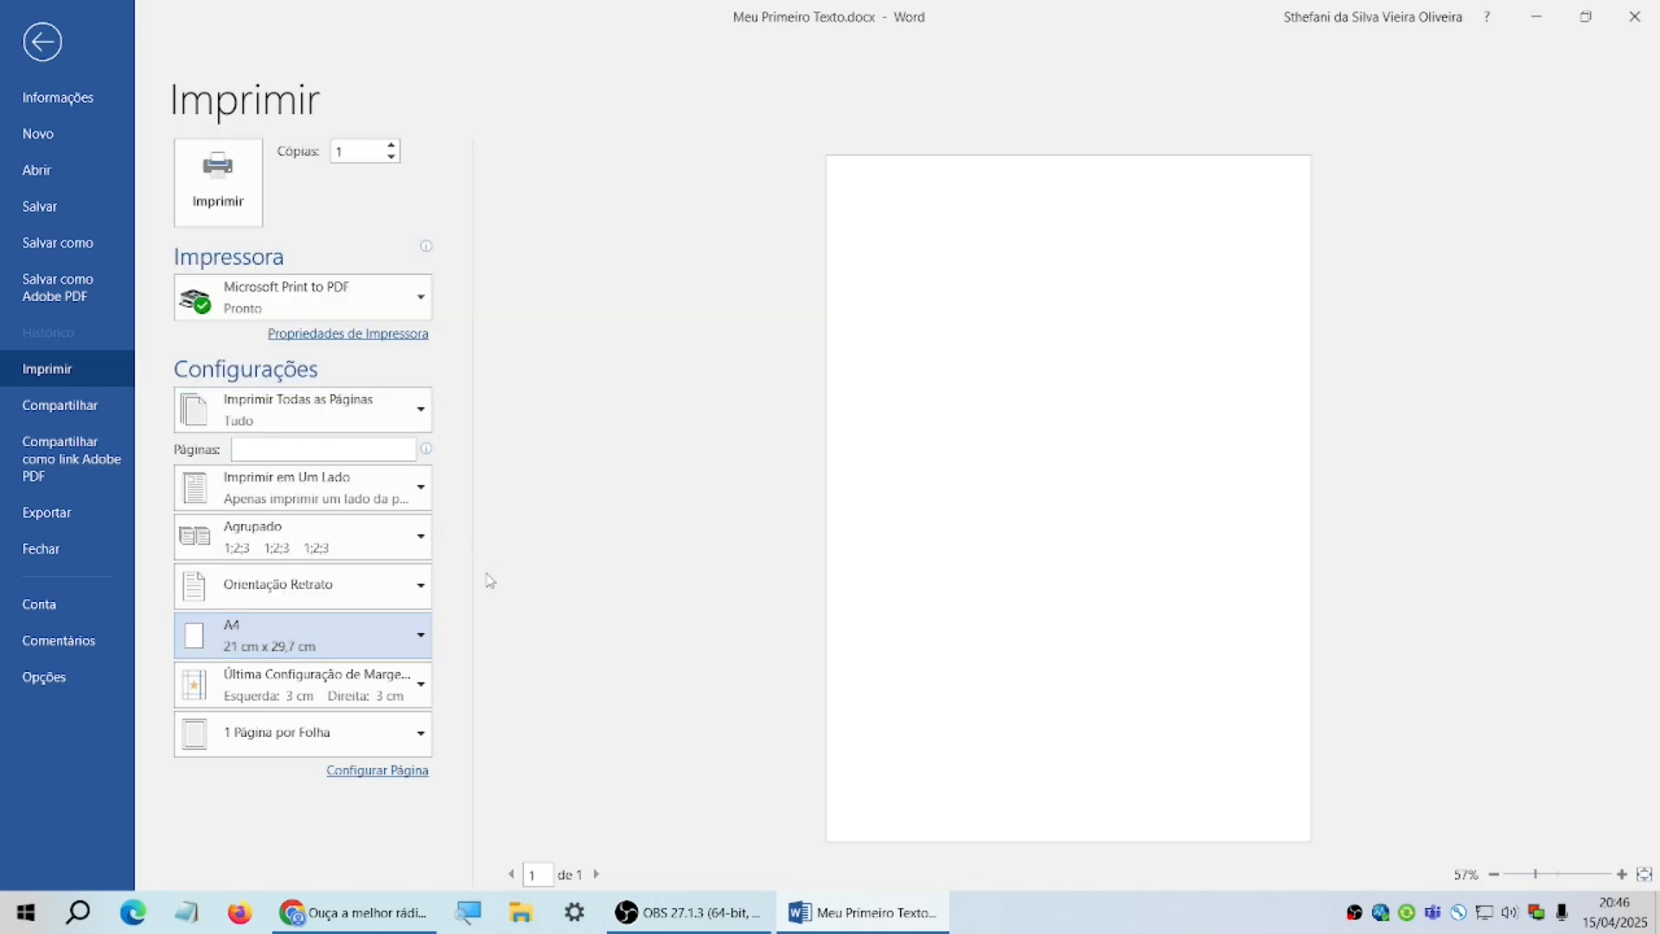
click(402, 780)
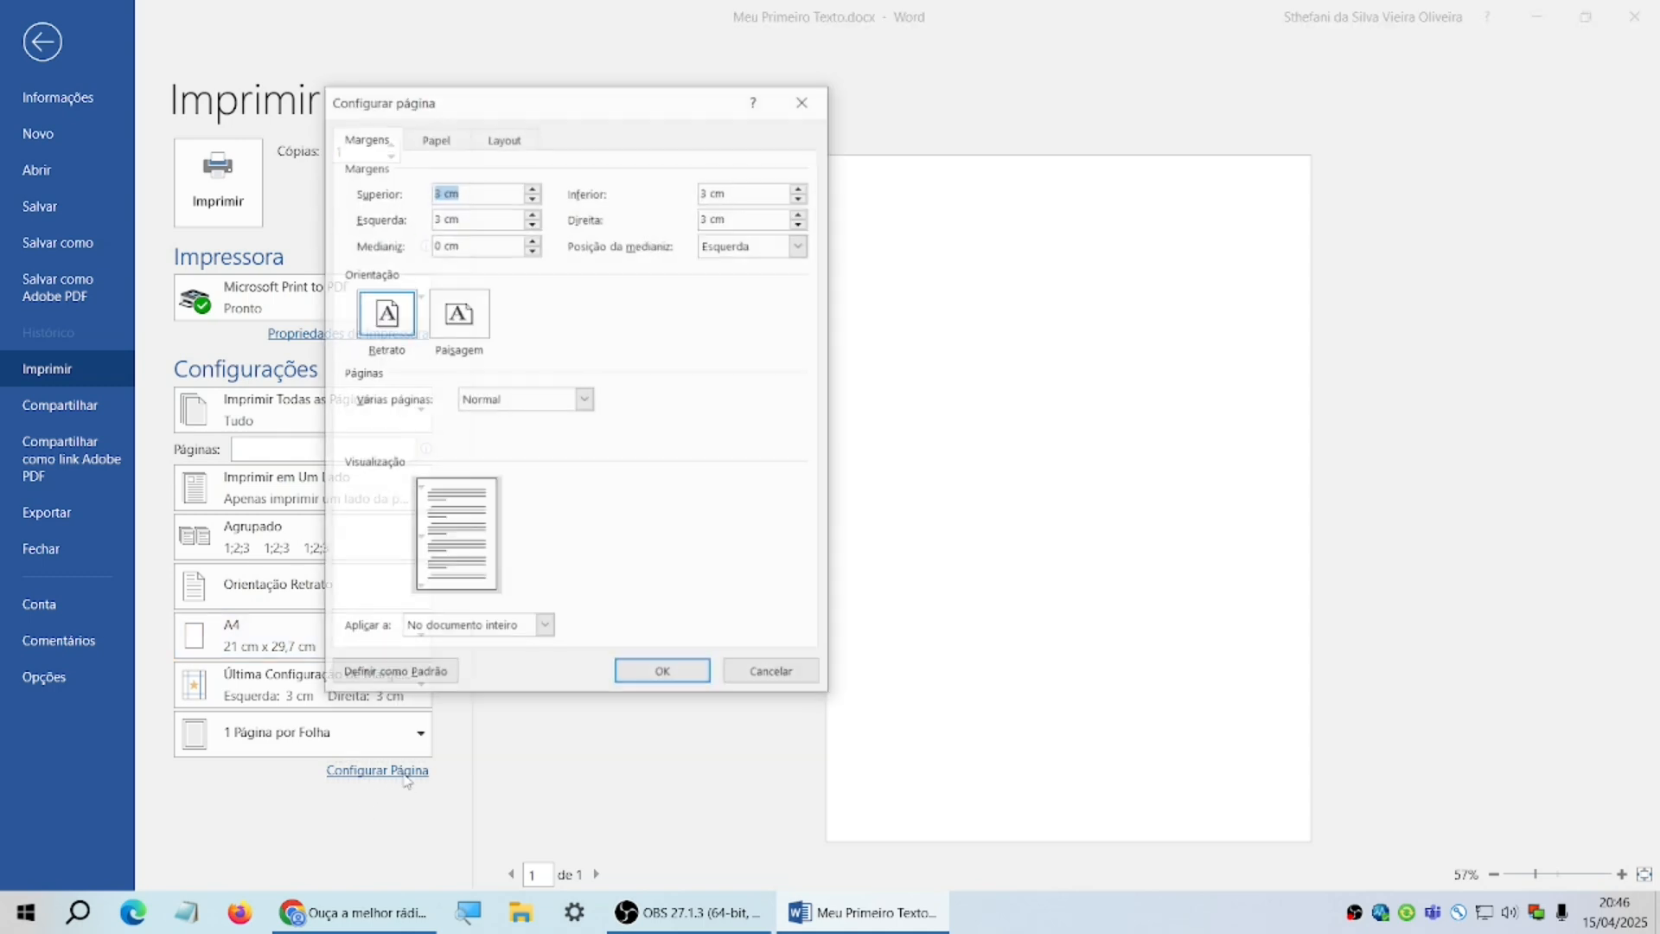
drag(574, 107, 523, 126)
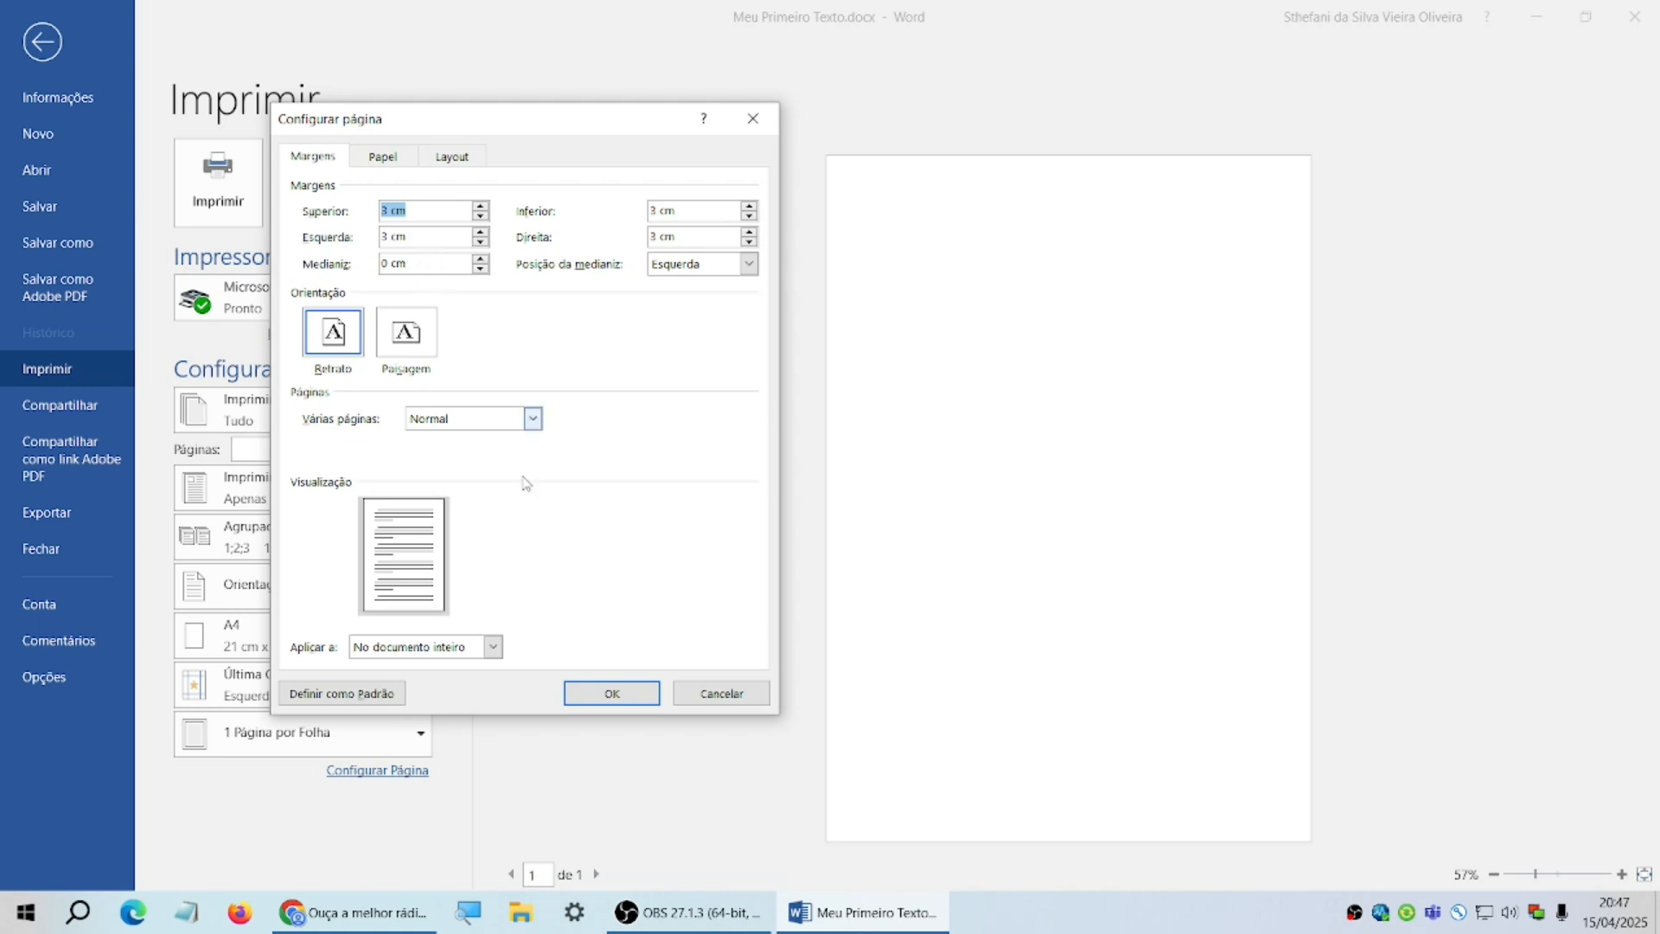
click(637, 695)
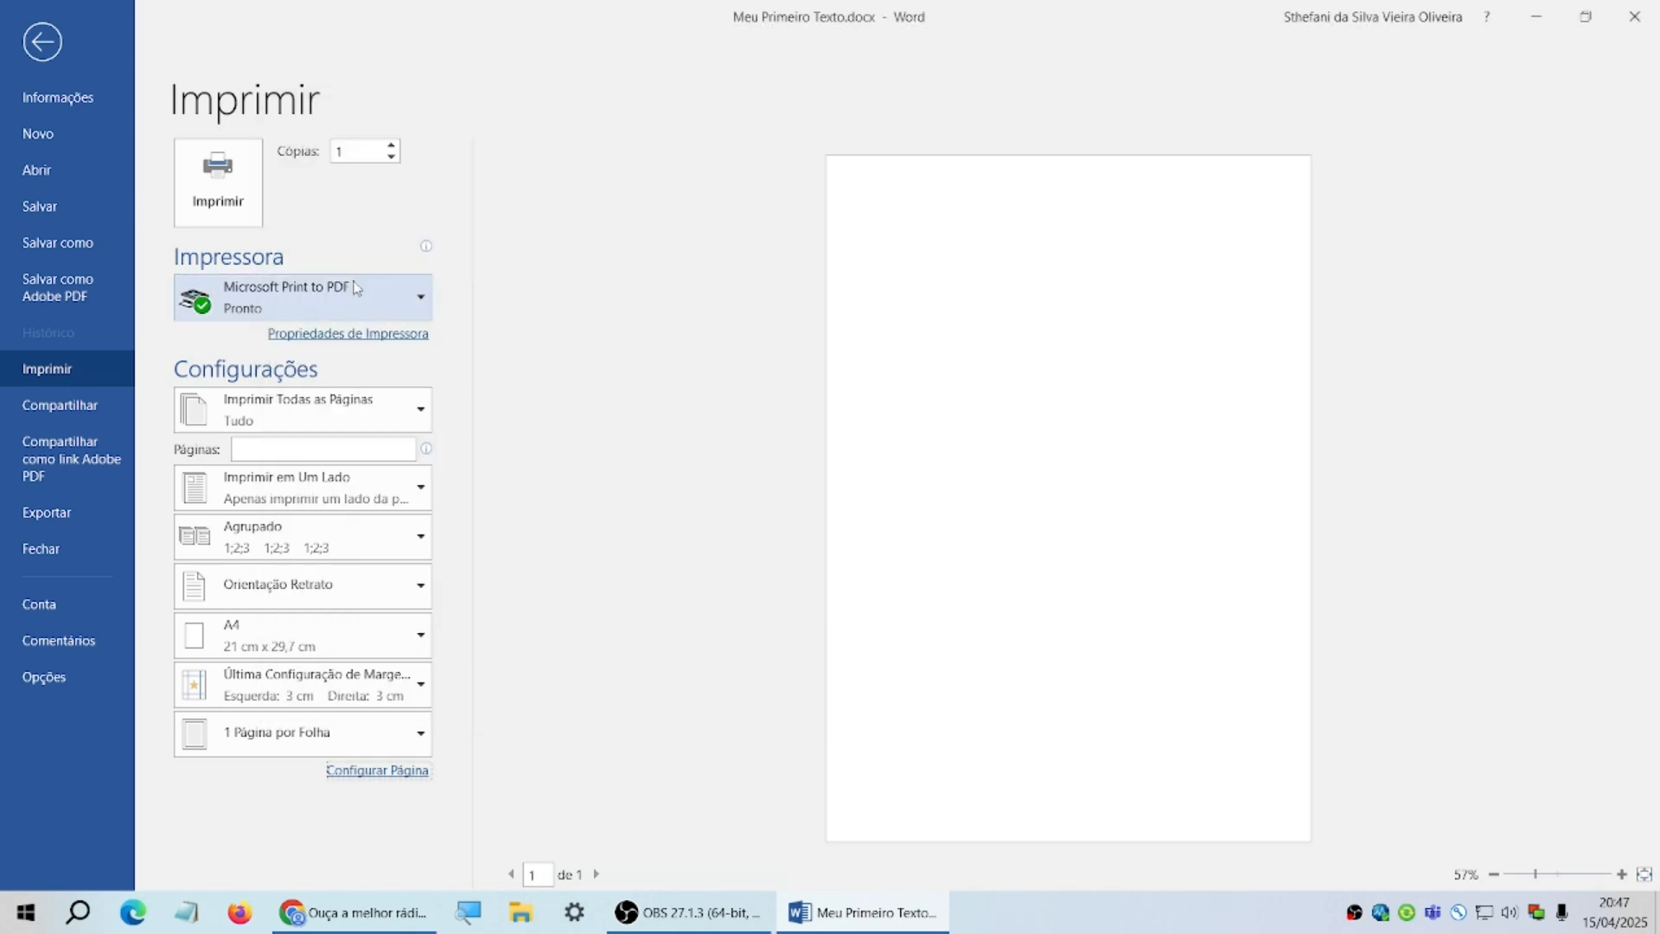
click(43, 41)
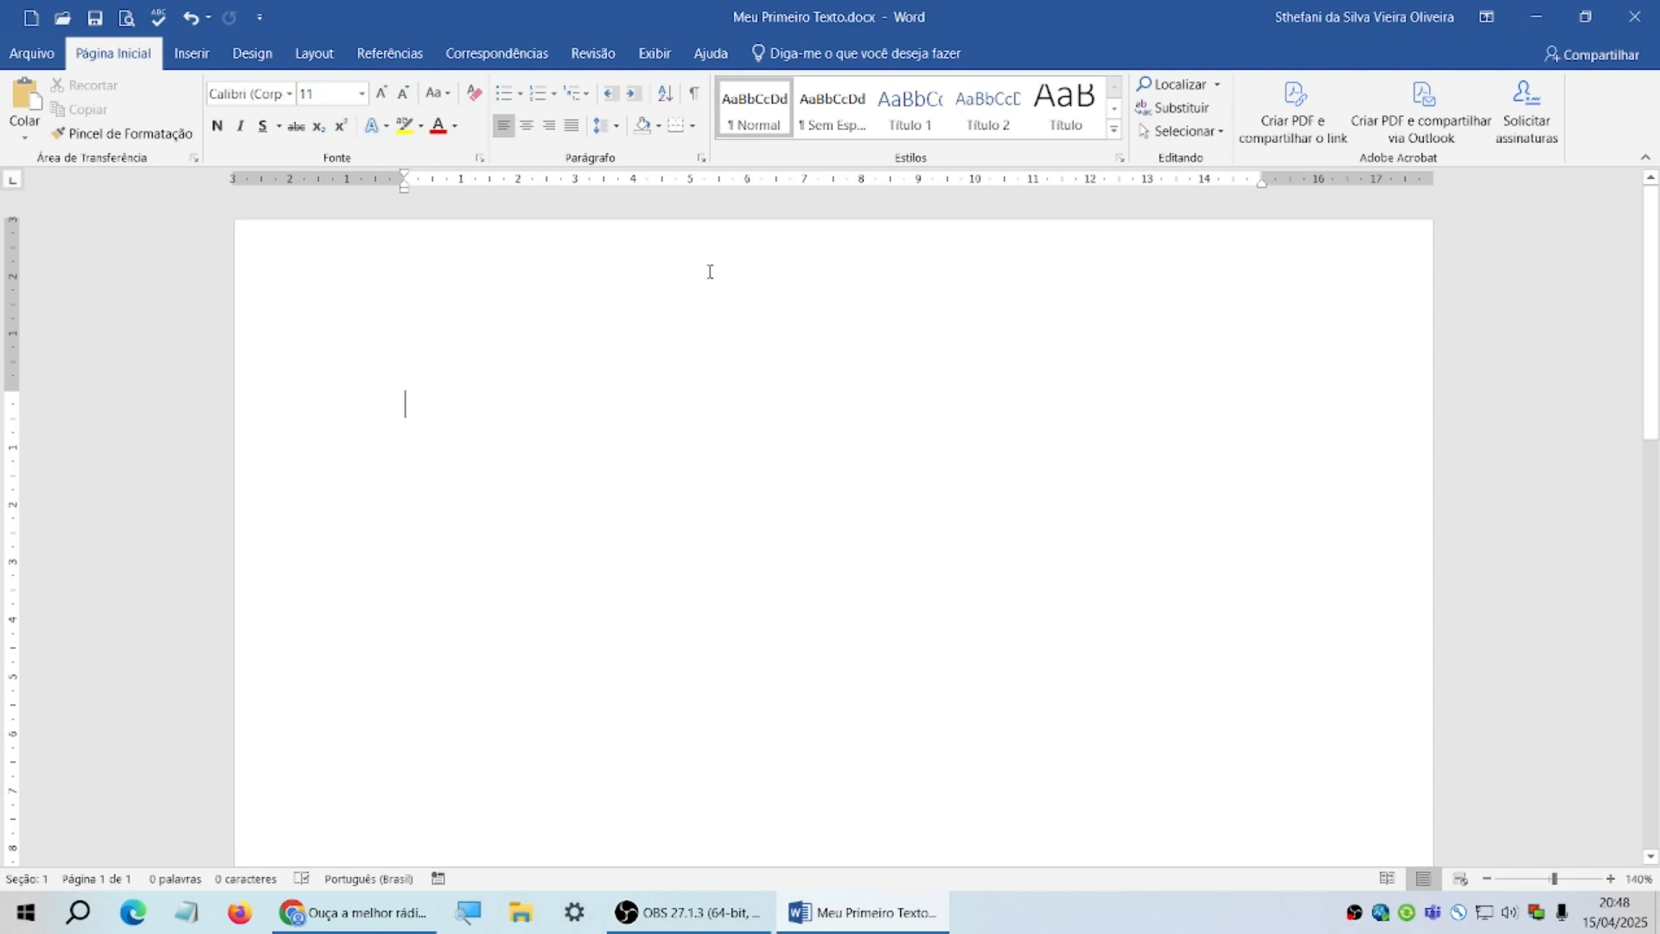
- Set the font to Arial size 12 and write the title "As responsabilidades de um recepcionista."
click(289, 94)
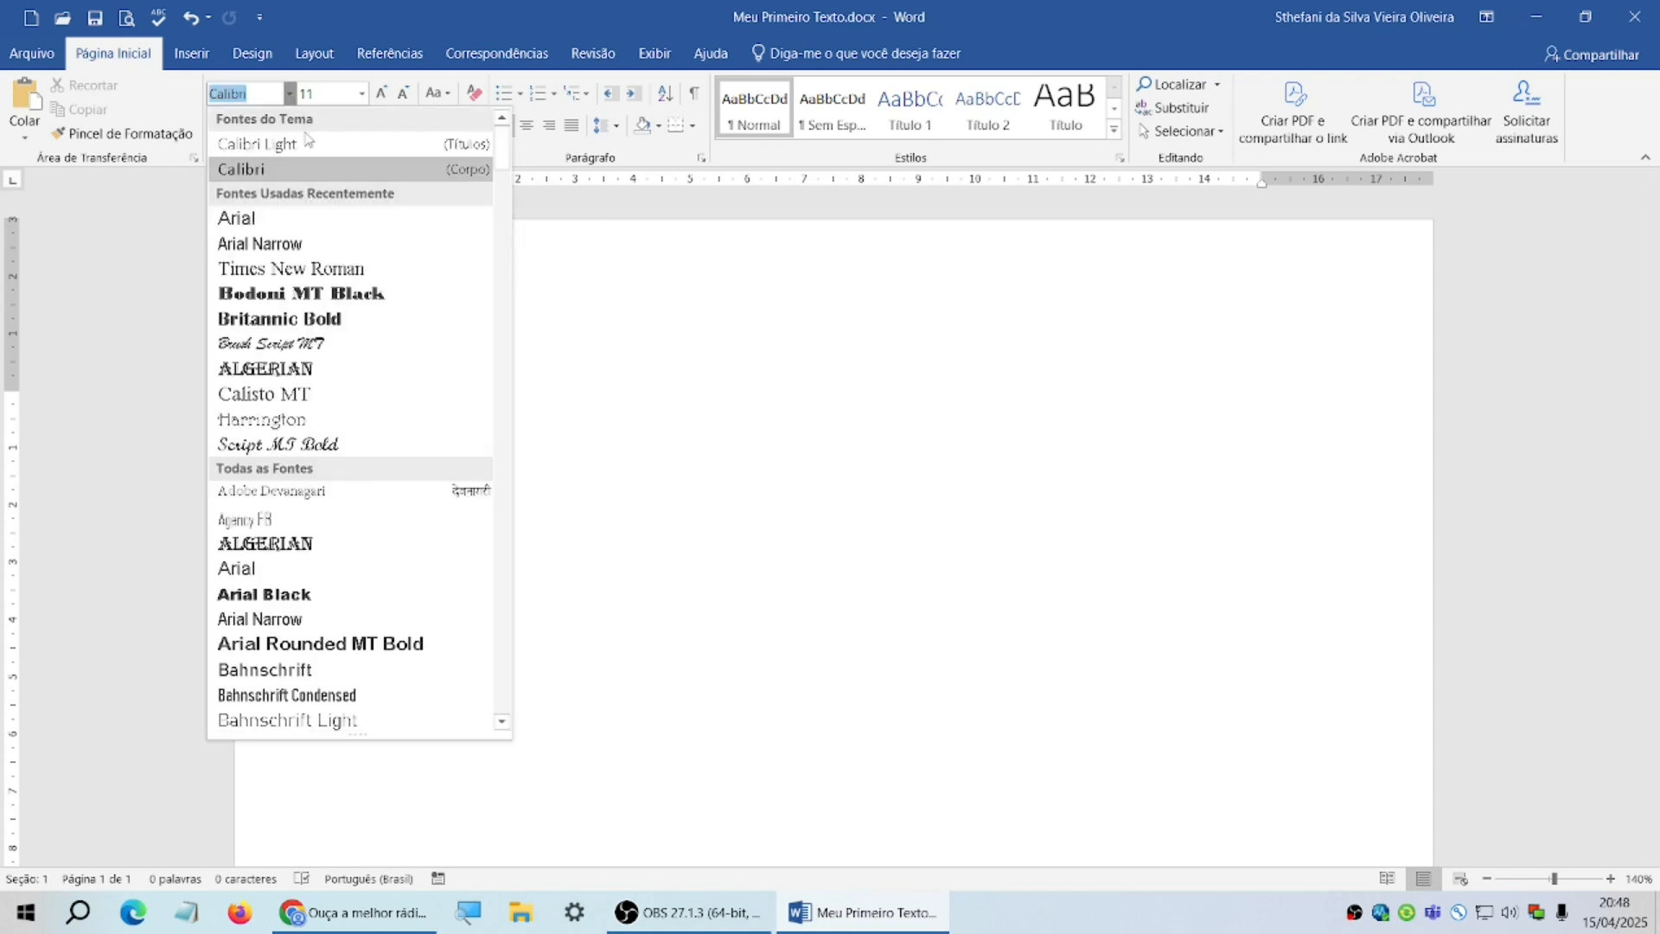
click(318, 223)
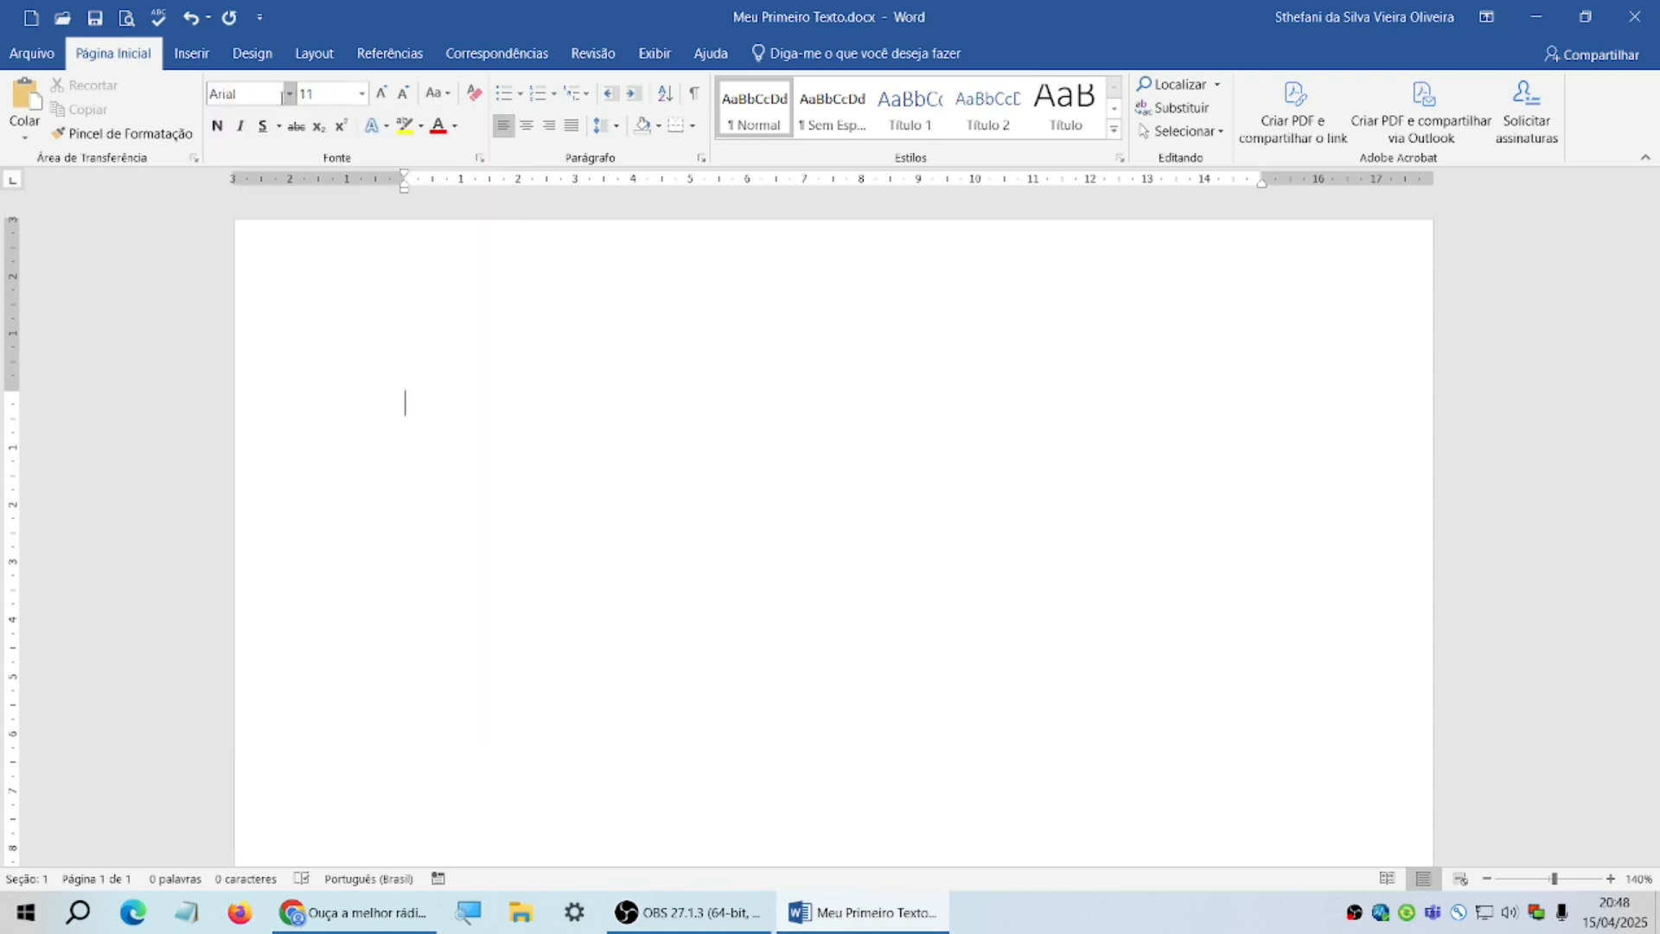
click(289, 93)
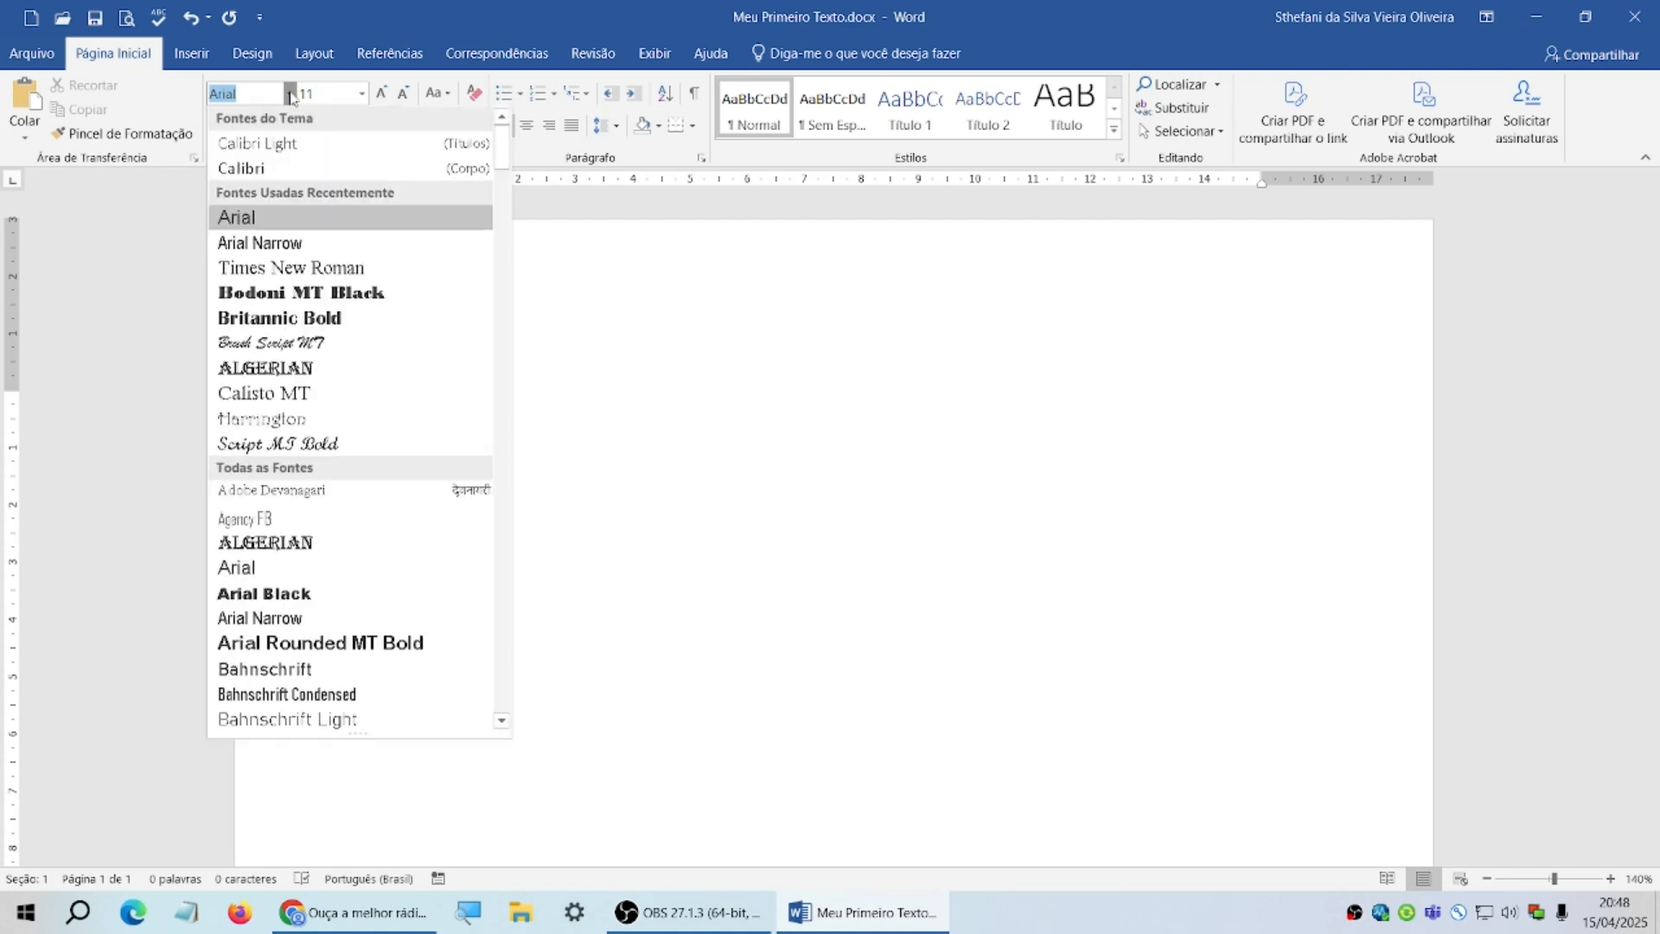
click(298, 227)
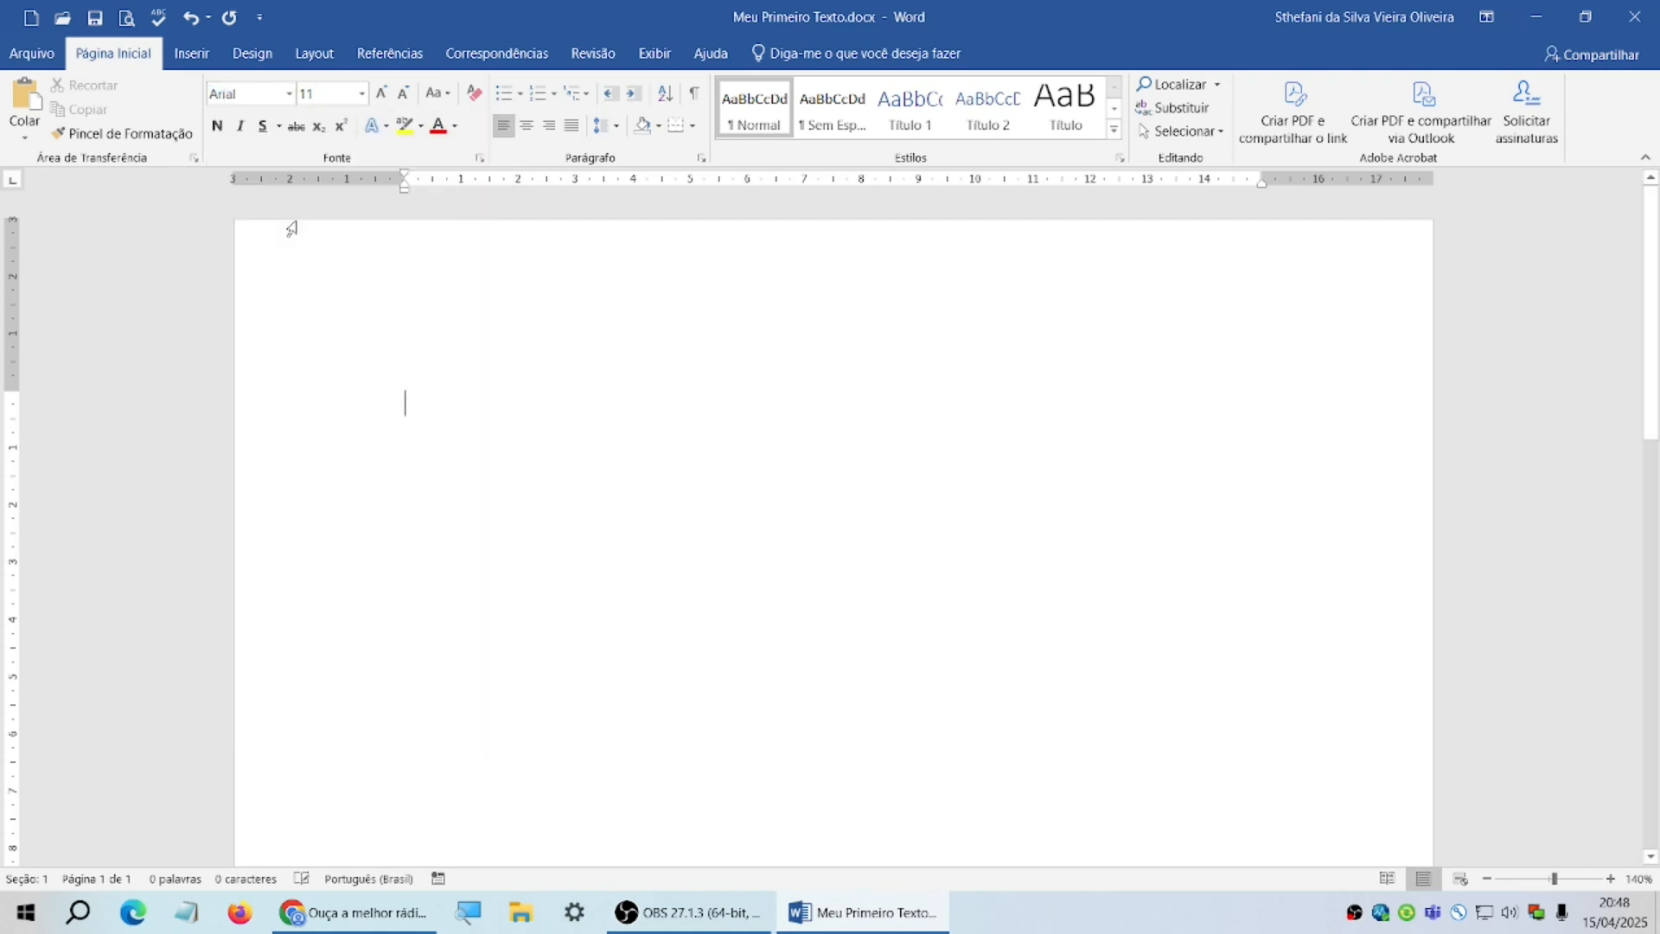
click(363, 95)
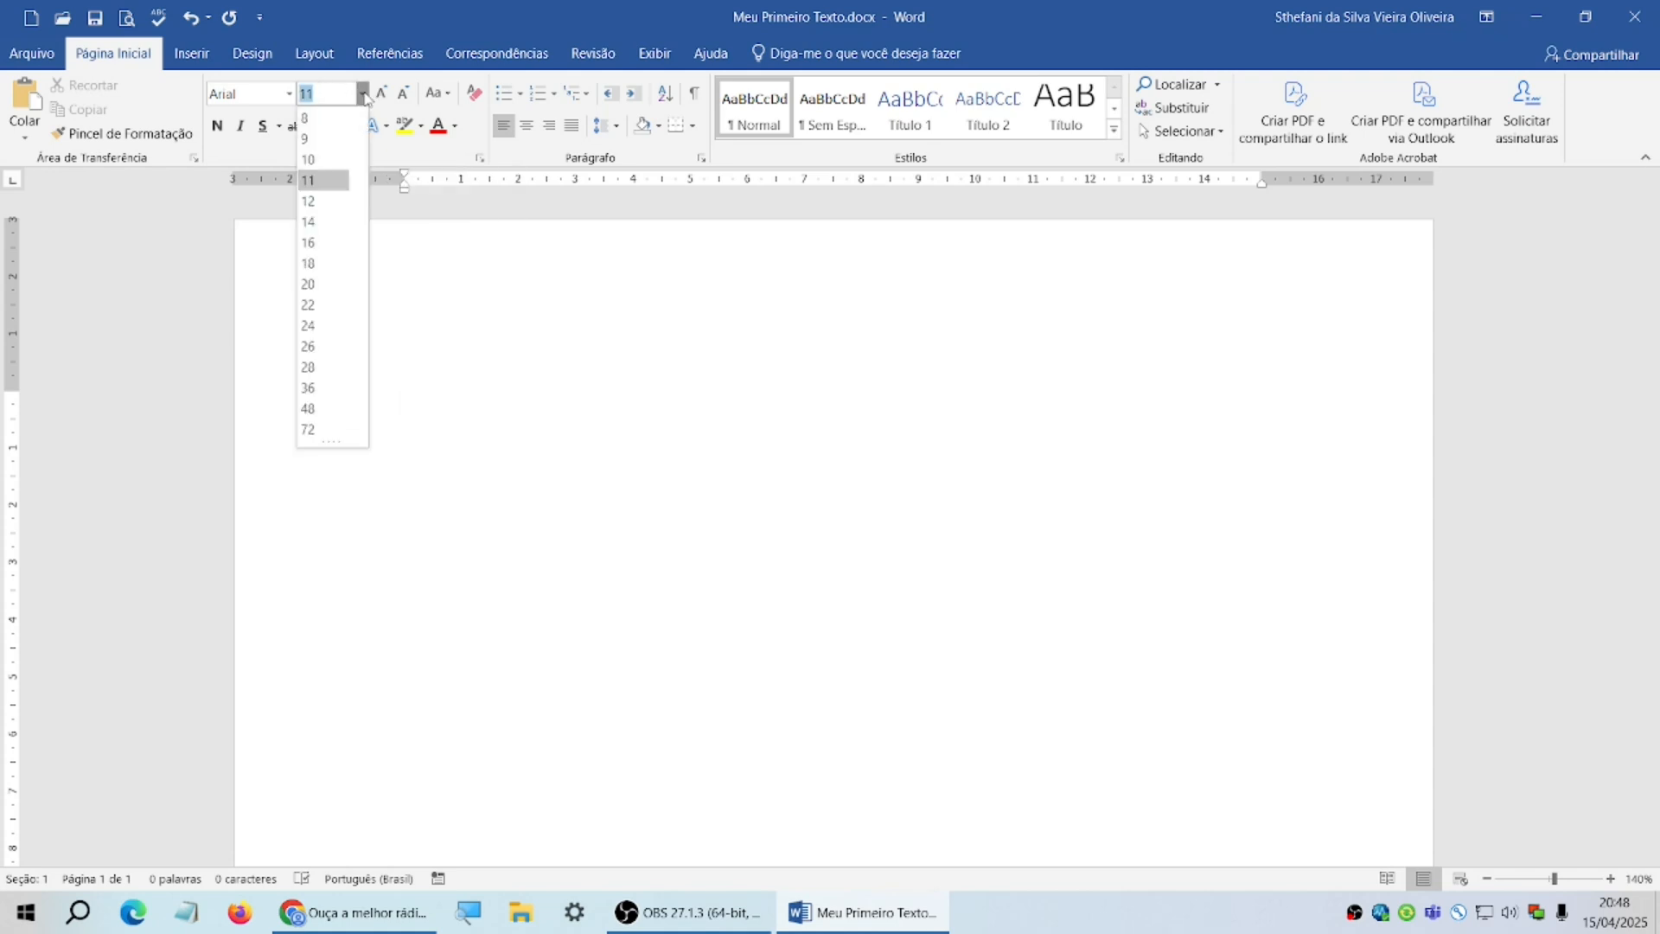
click(332, 208)
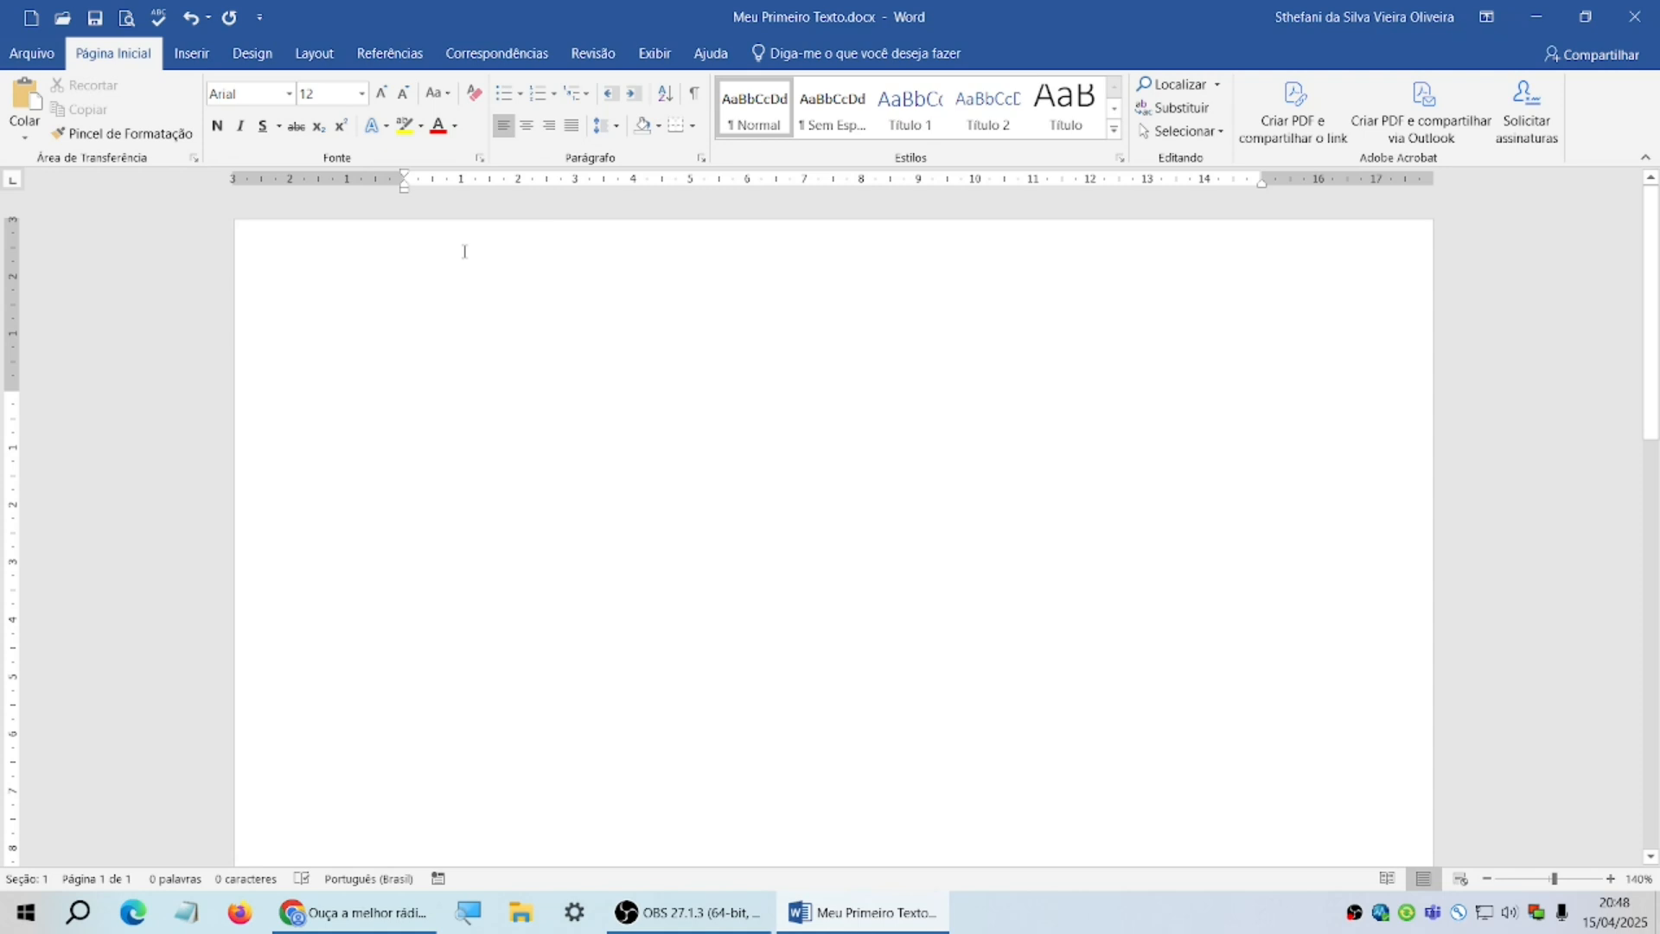
text(As responsabilidades de u)
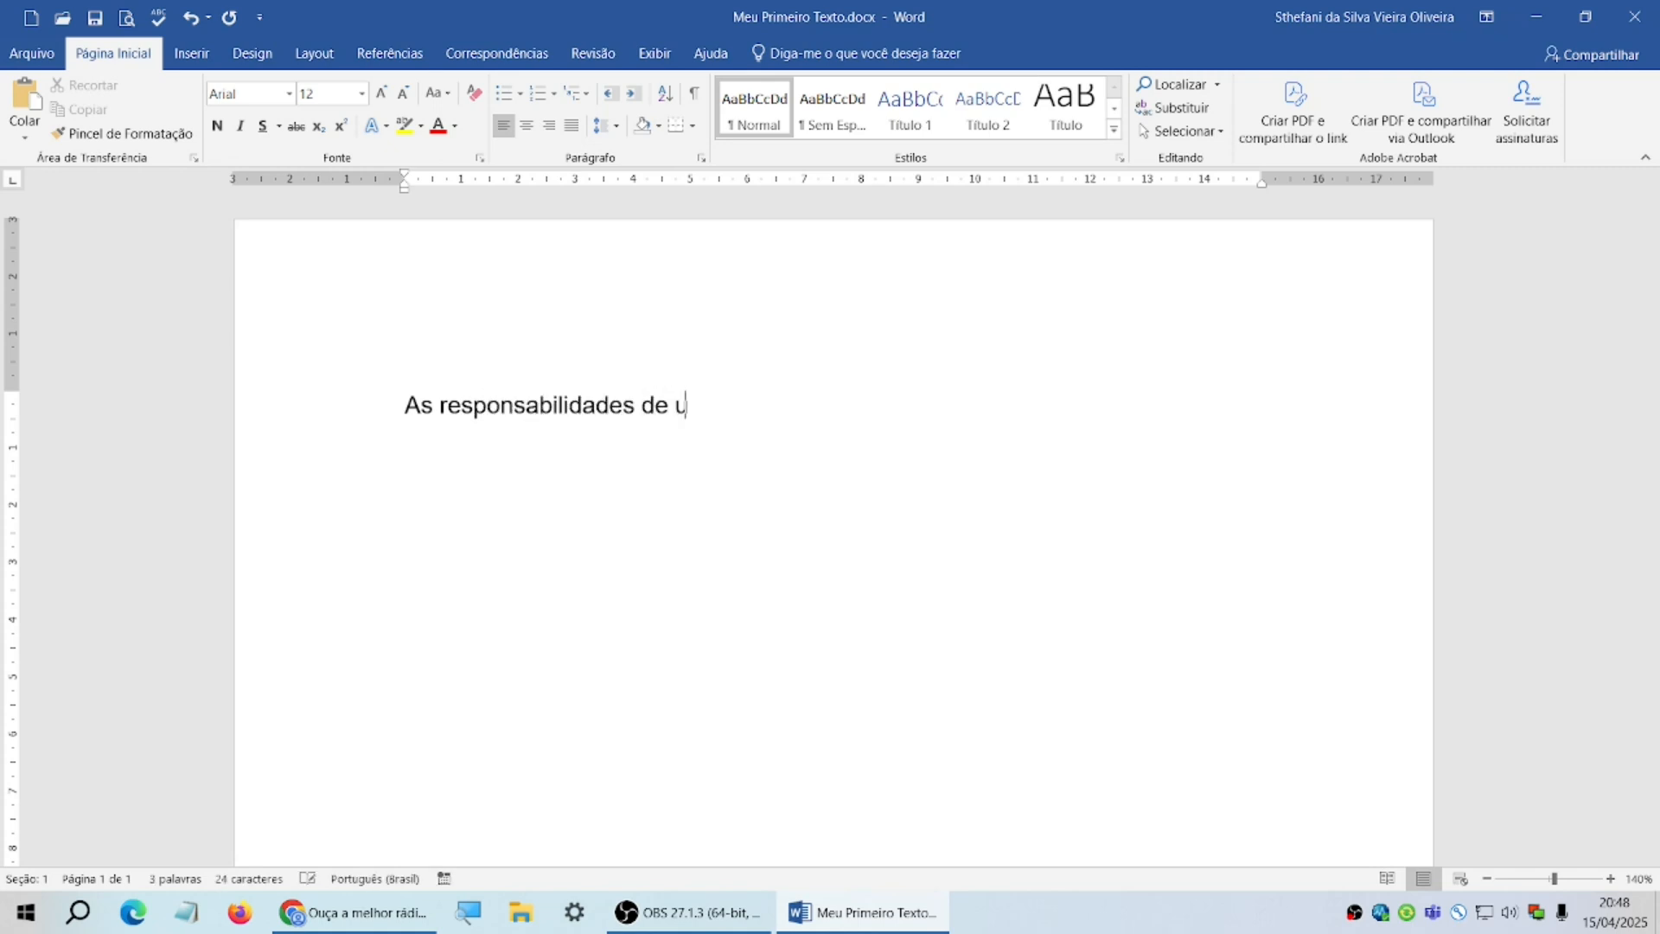
text(m recepcionista.)
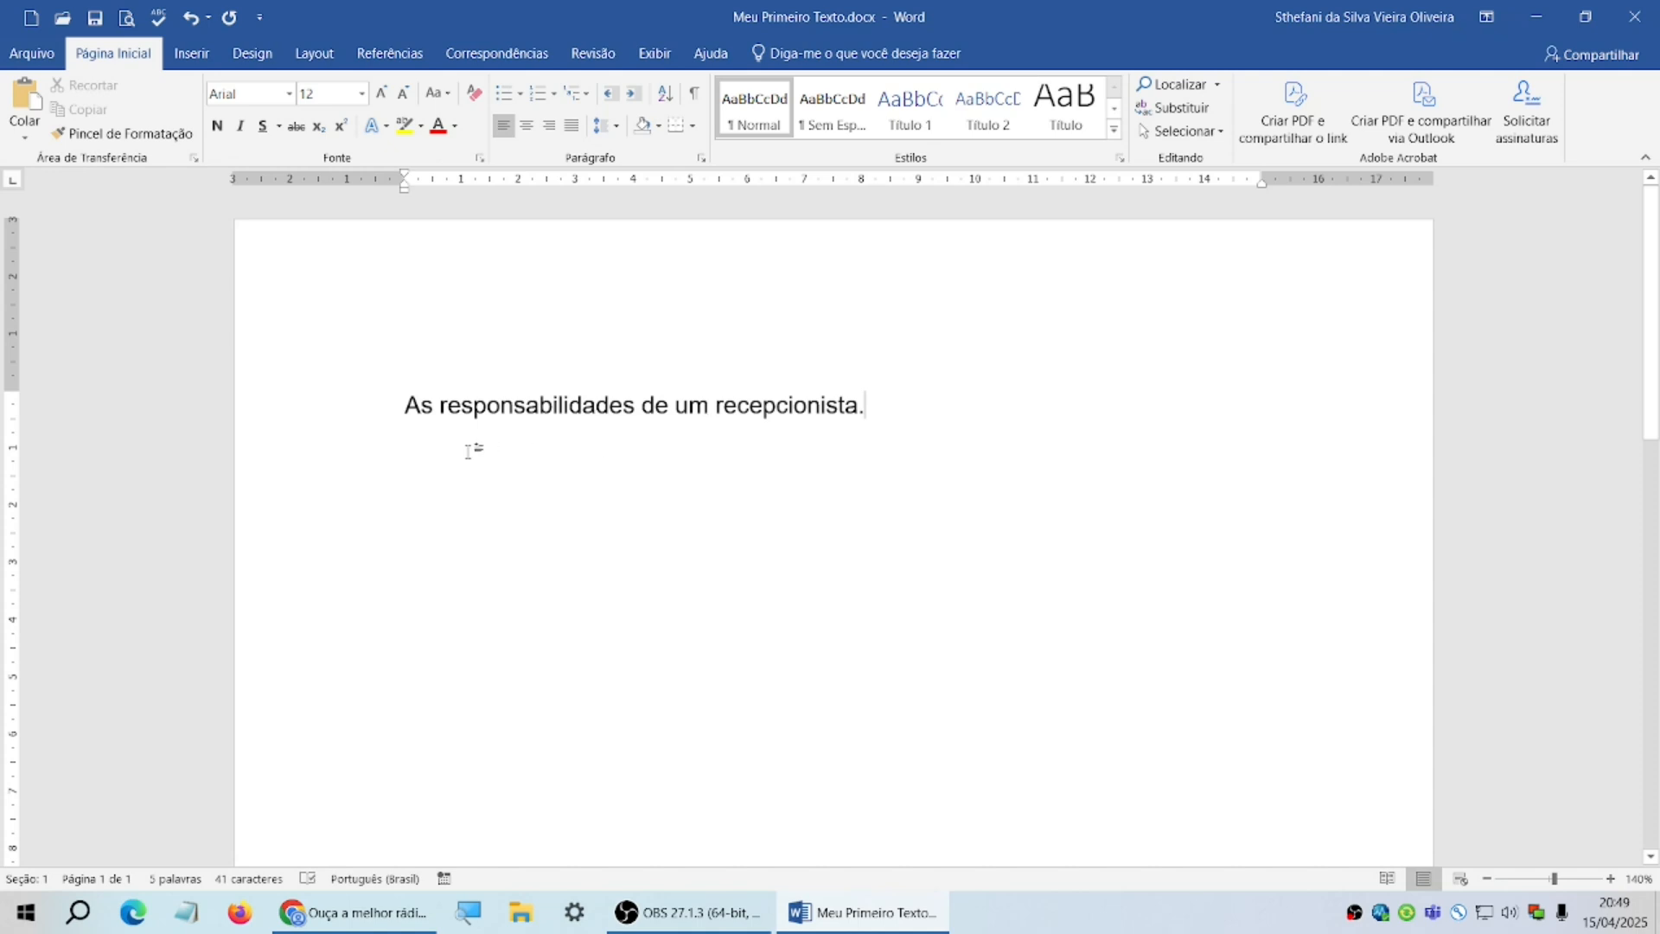
- Format the title as bold, italic and underlined with black font color
drag(405, 407, 871, 406)
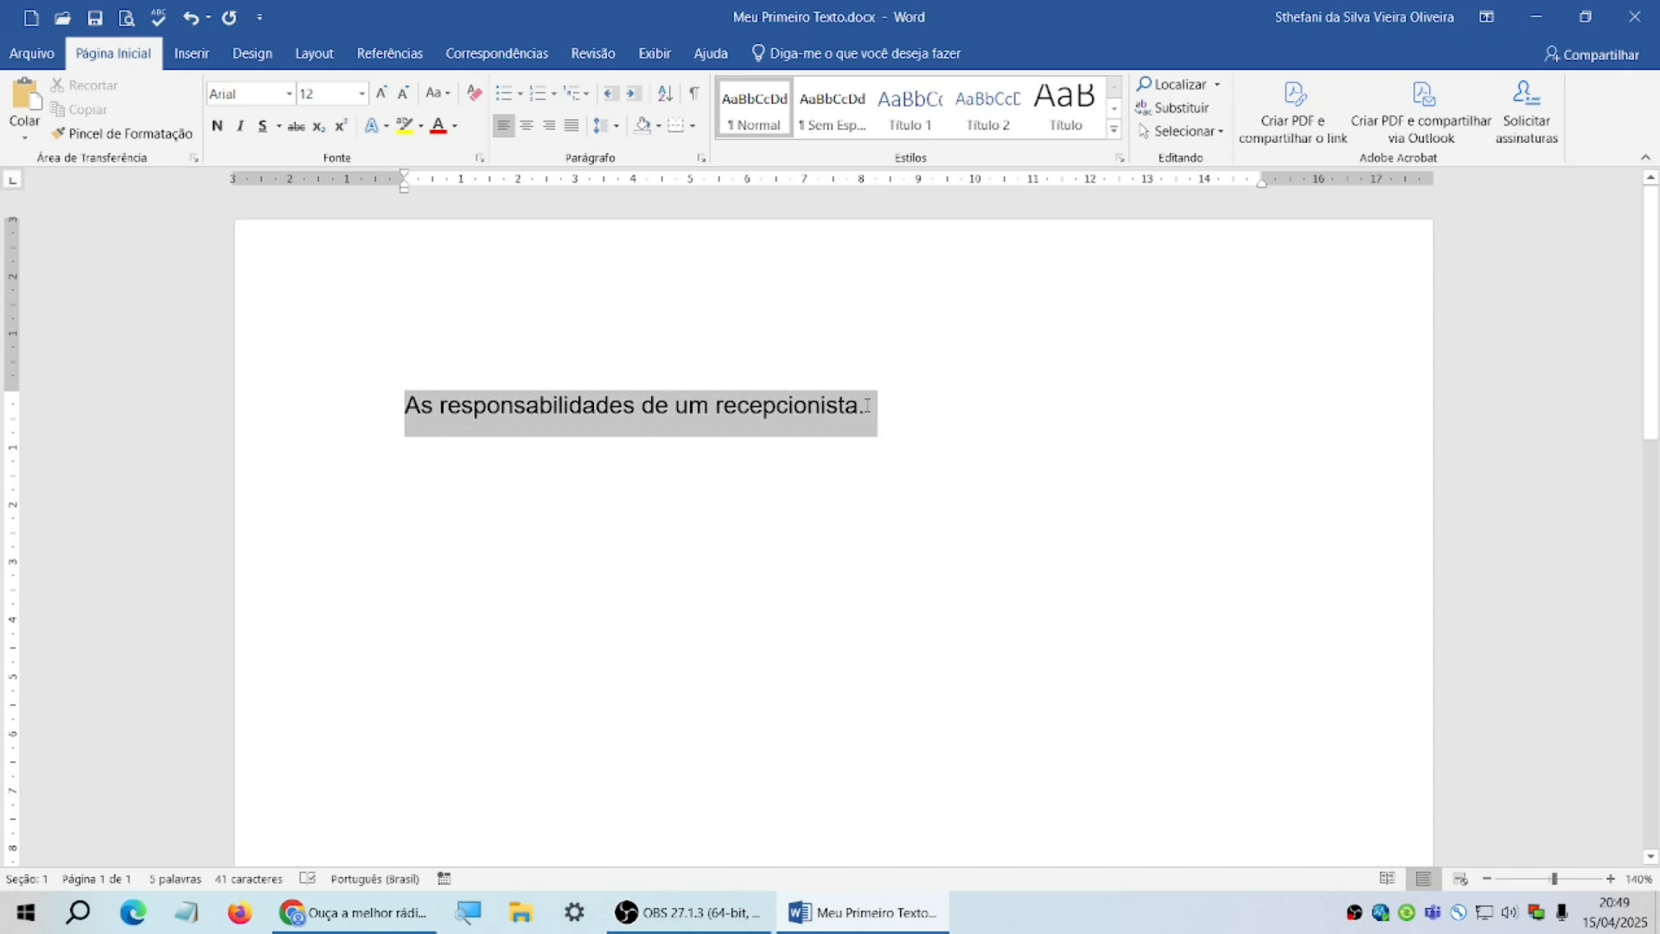
click(218, 127)
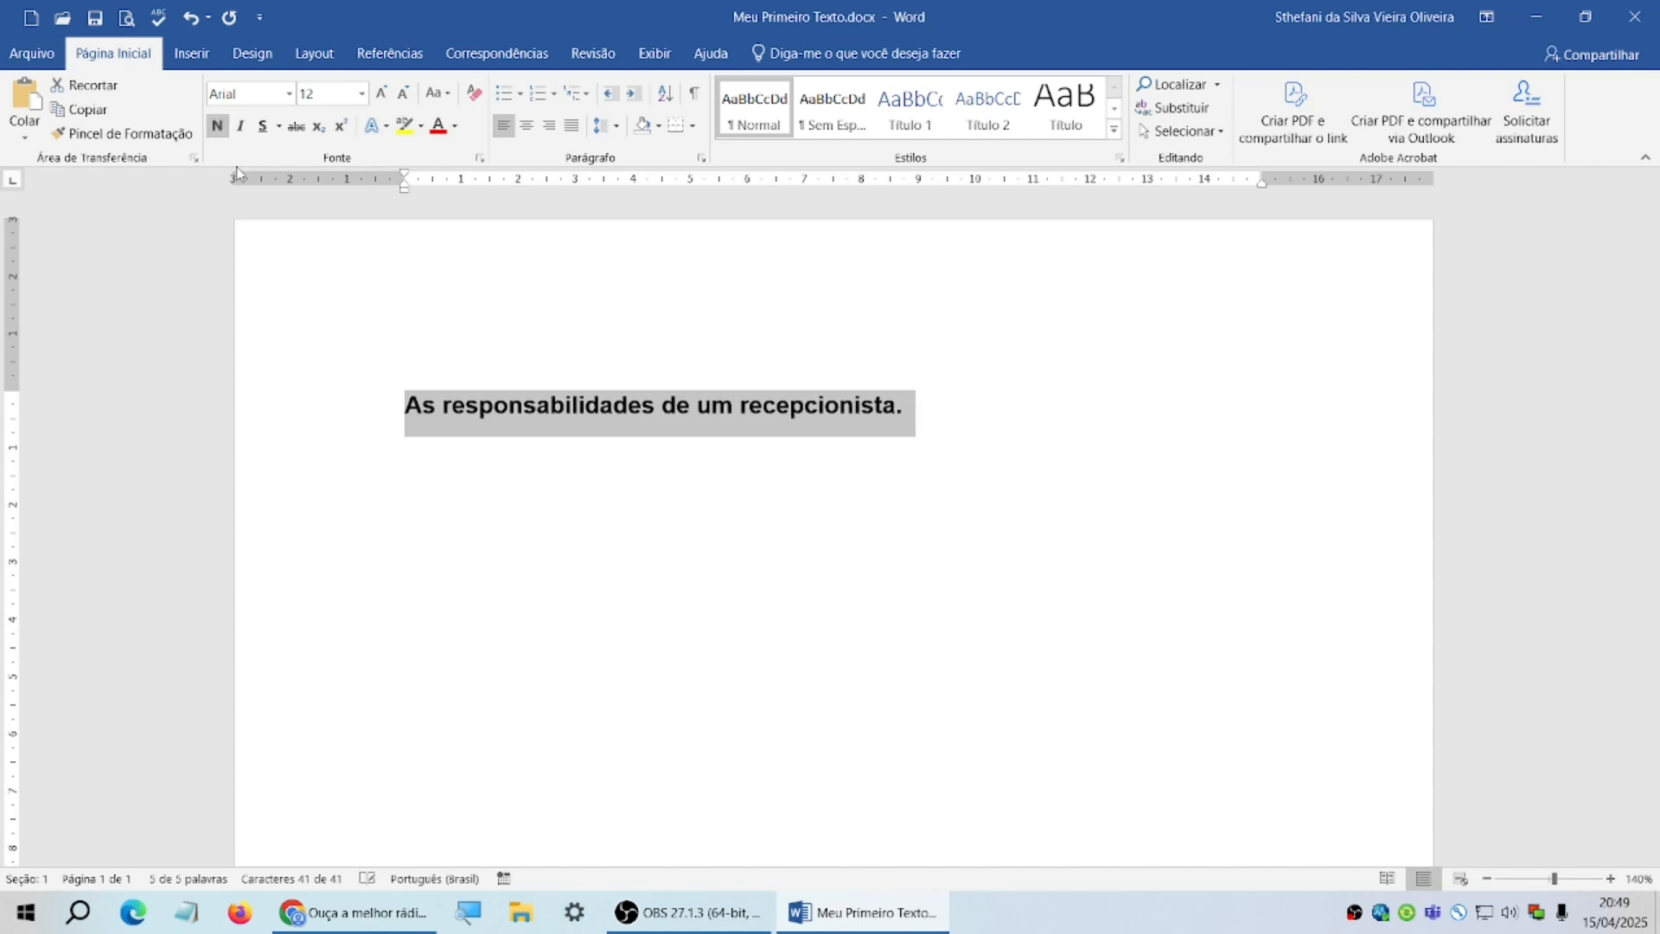
click(240, 126)
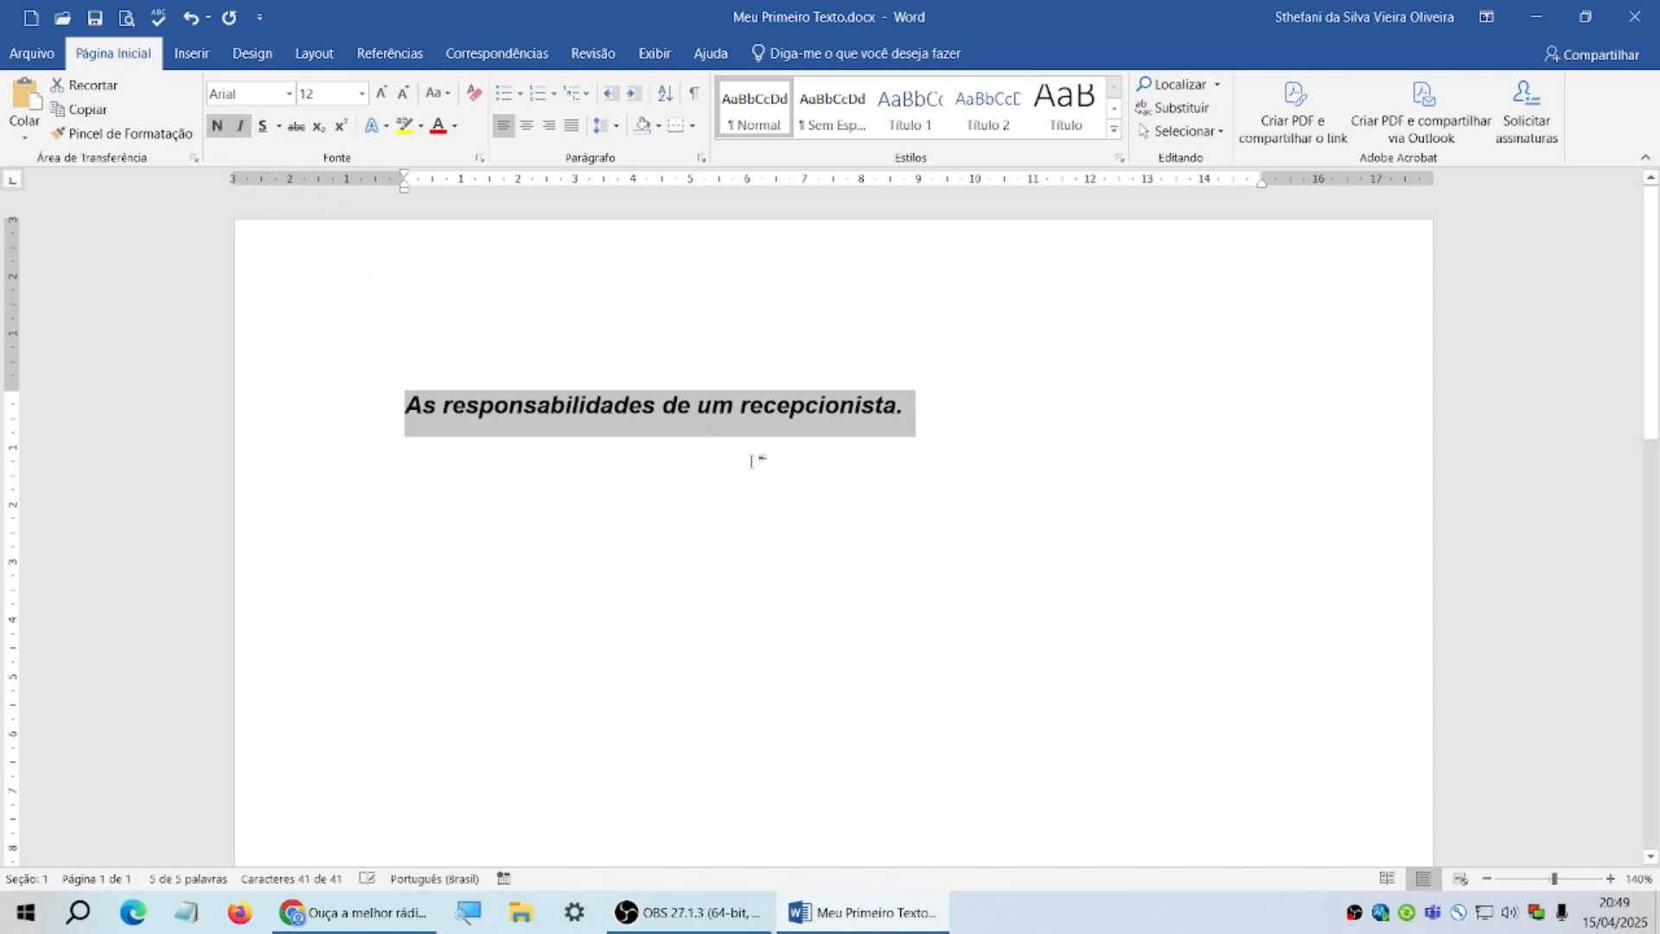
click(266, 131)
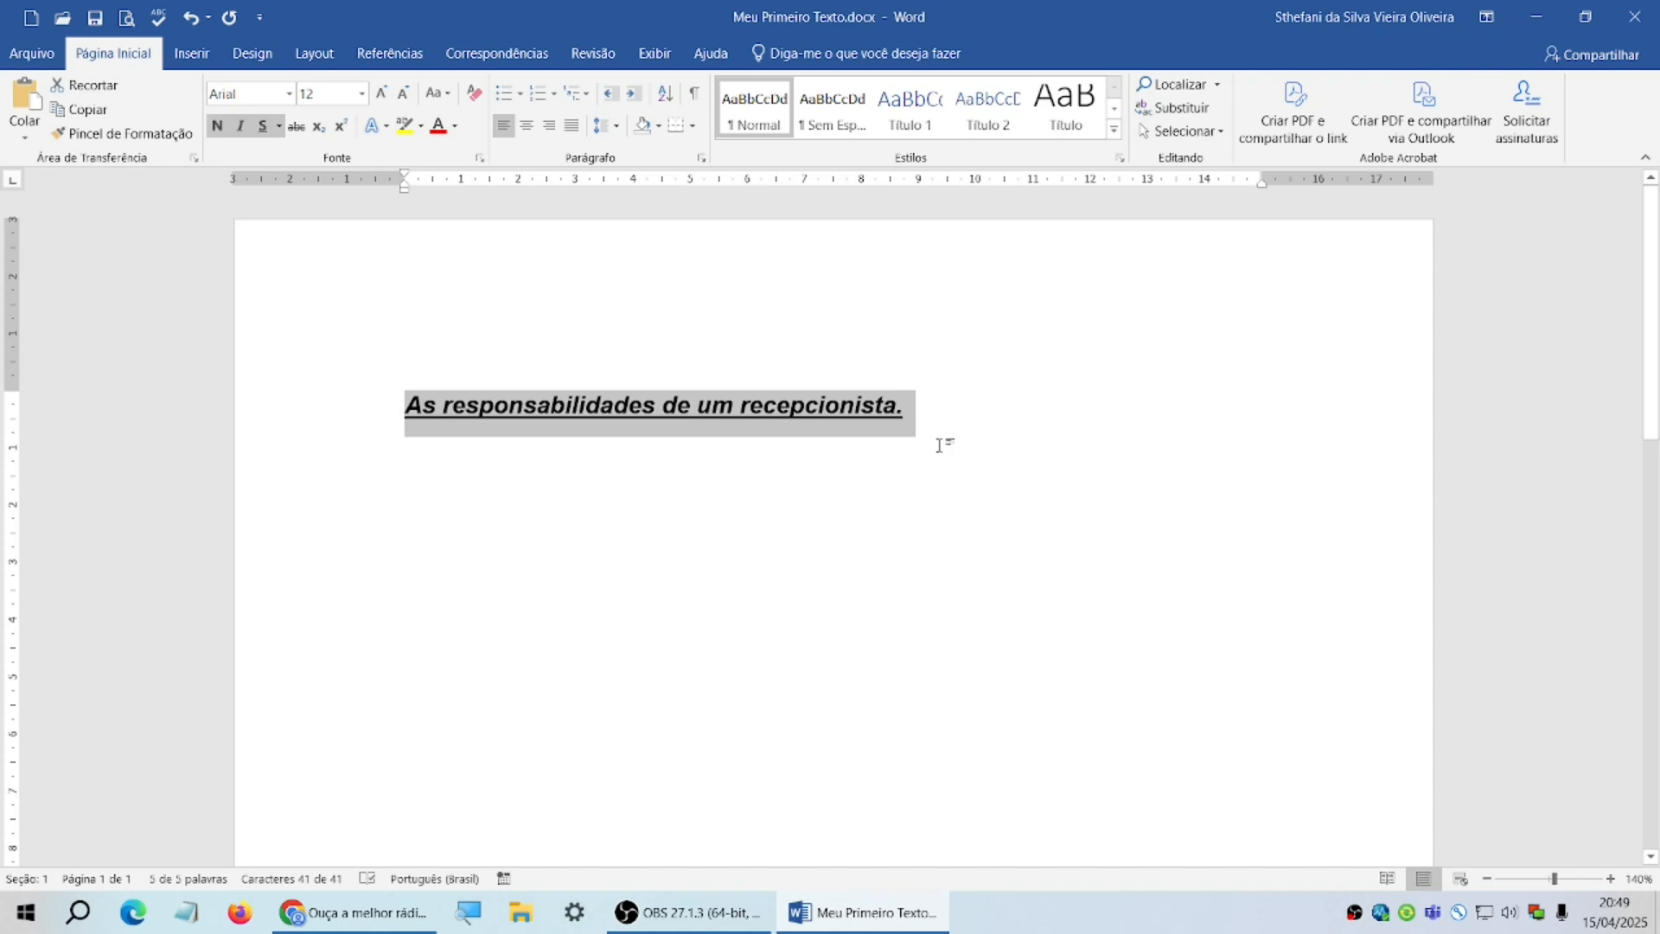
click(455, 127)
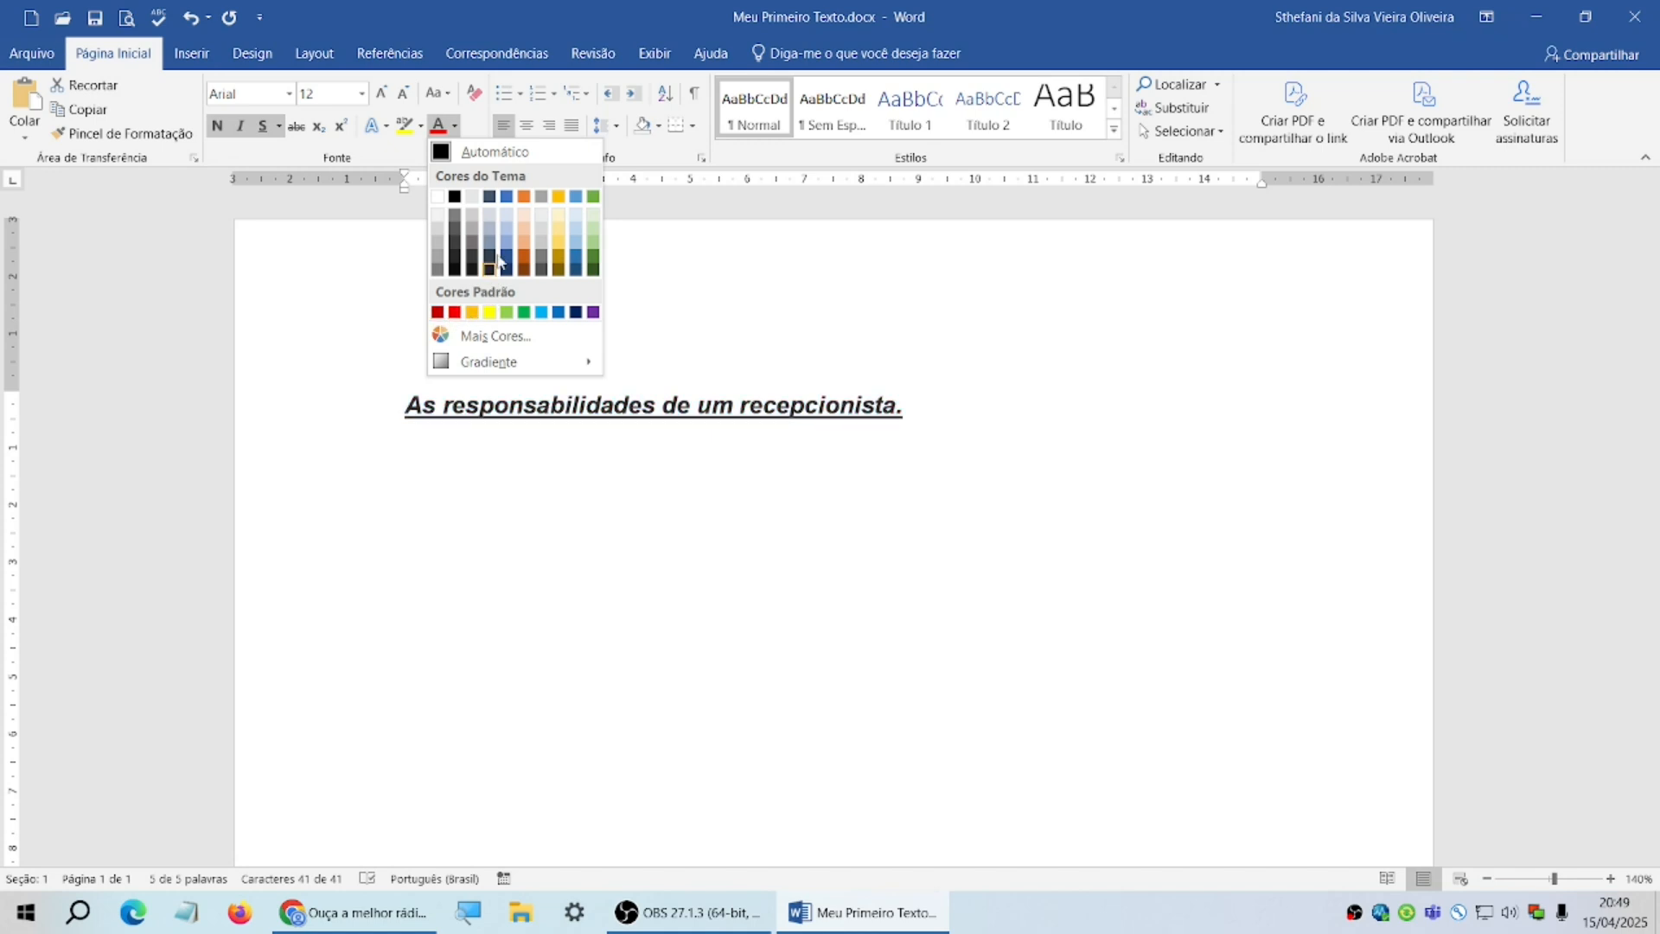
click(458, 199)
- Start a new line below the title with bold, italic and underline turned off
click(936, 413)
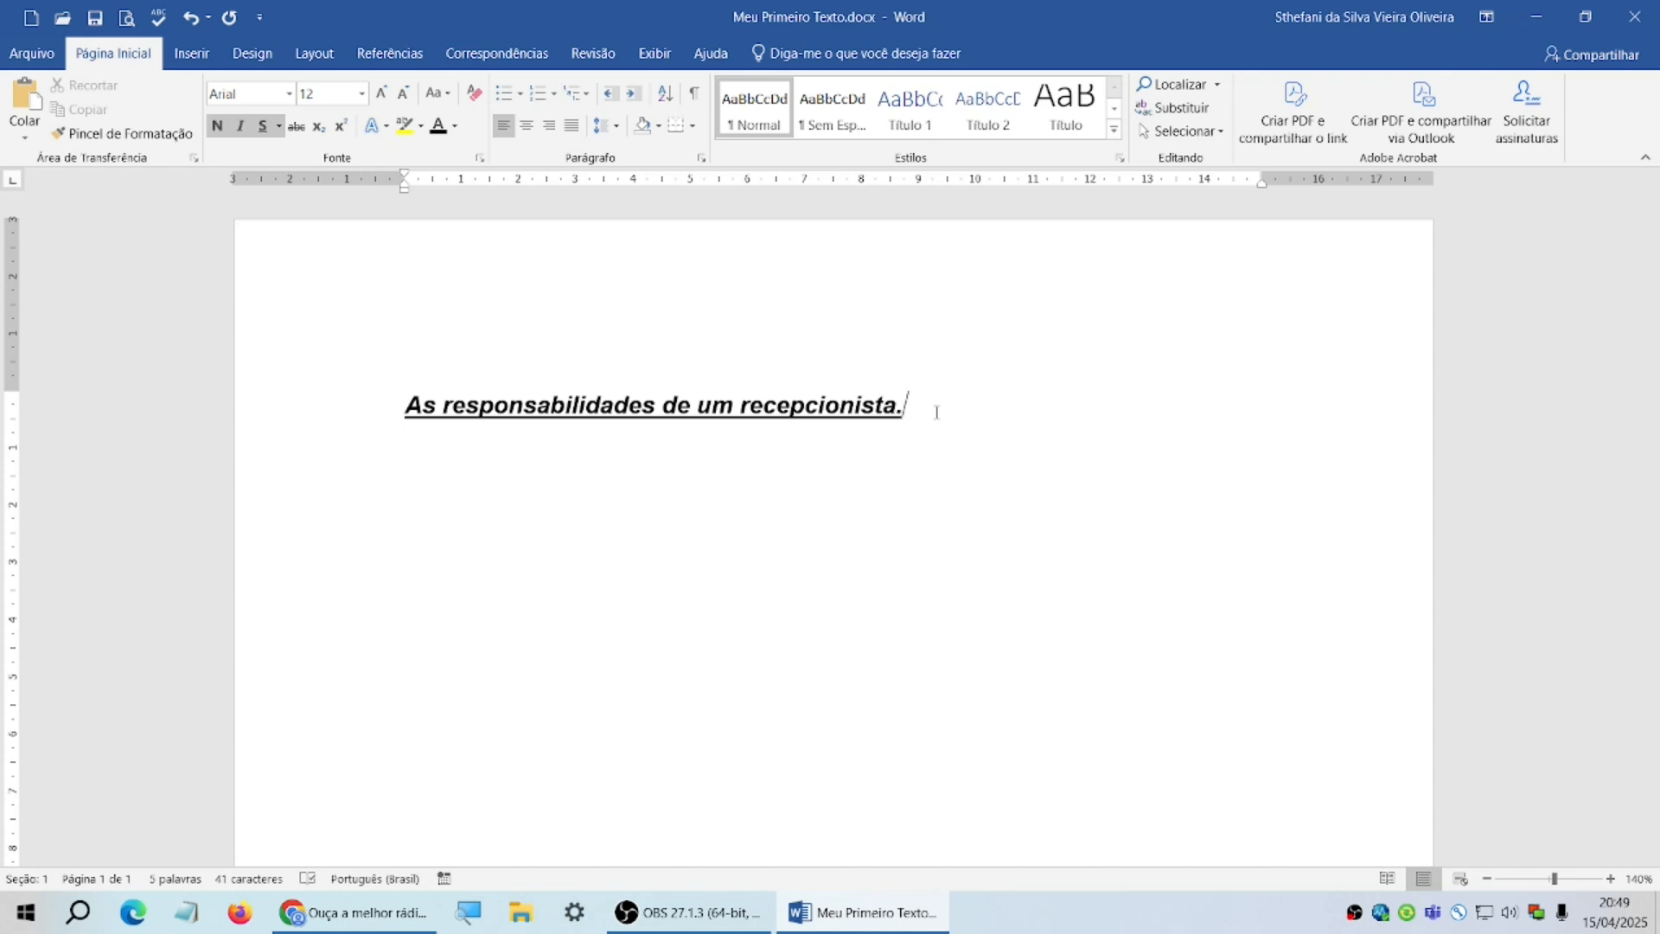
key(Return)
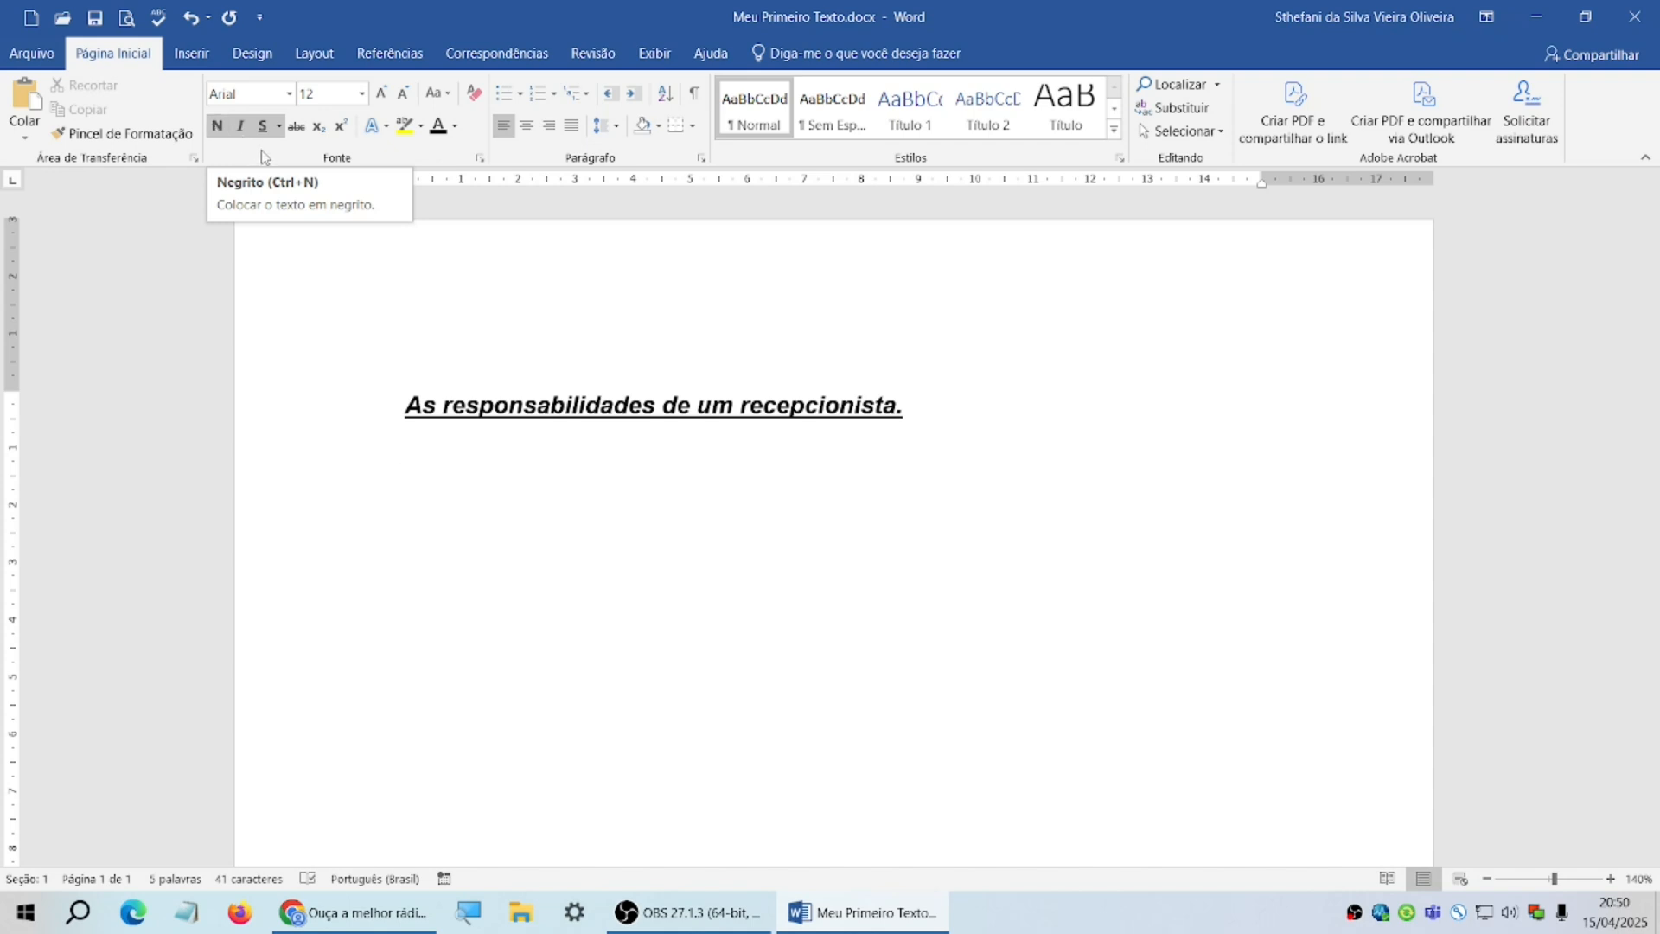
click(218, 126)
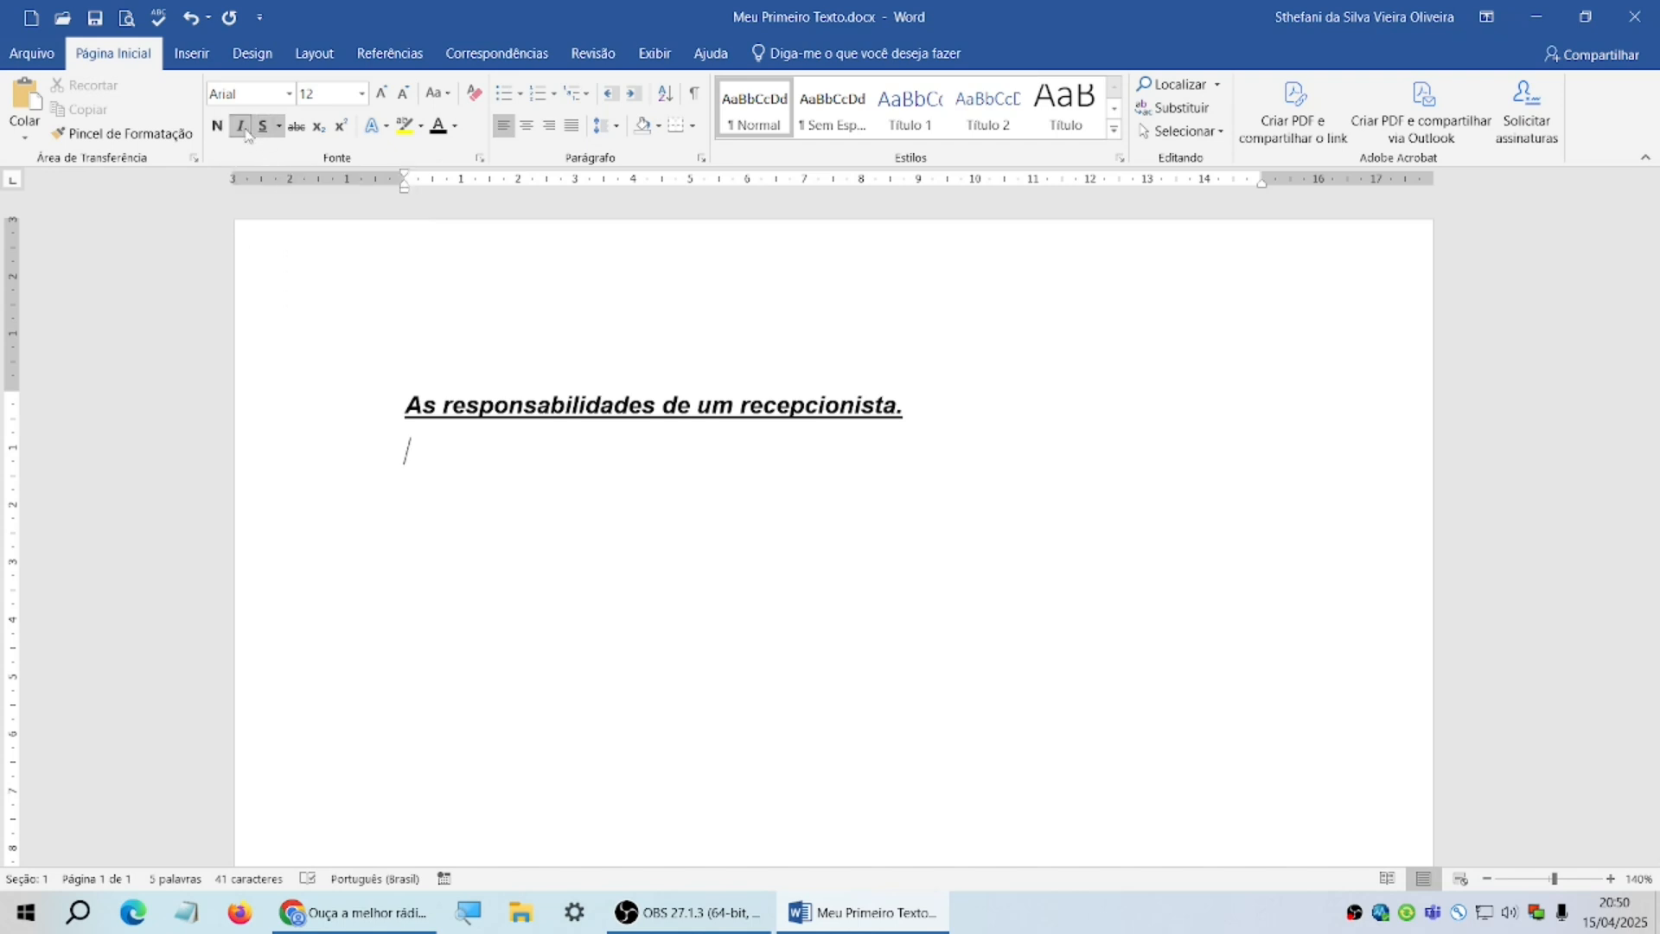
click(241, 127)
click(262, 127)
- Write the body paragraph from "O recepcionista é o profissional responsável por receber visitas, clientes e fornecedores" to "no primeiro contato com o público."
text(O recepcionista)
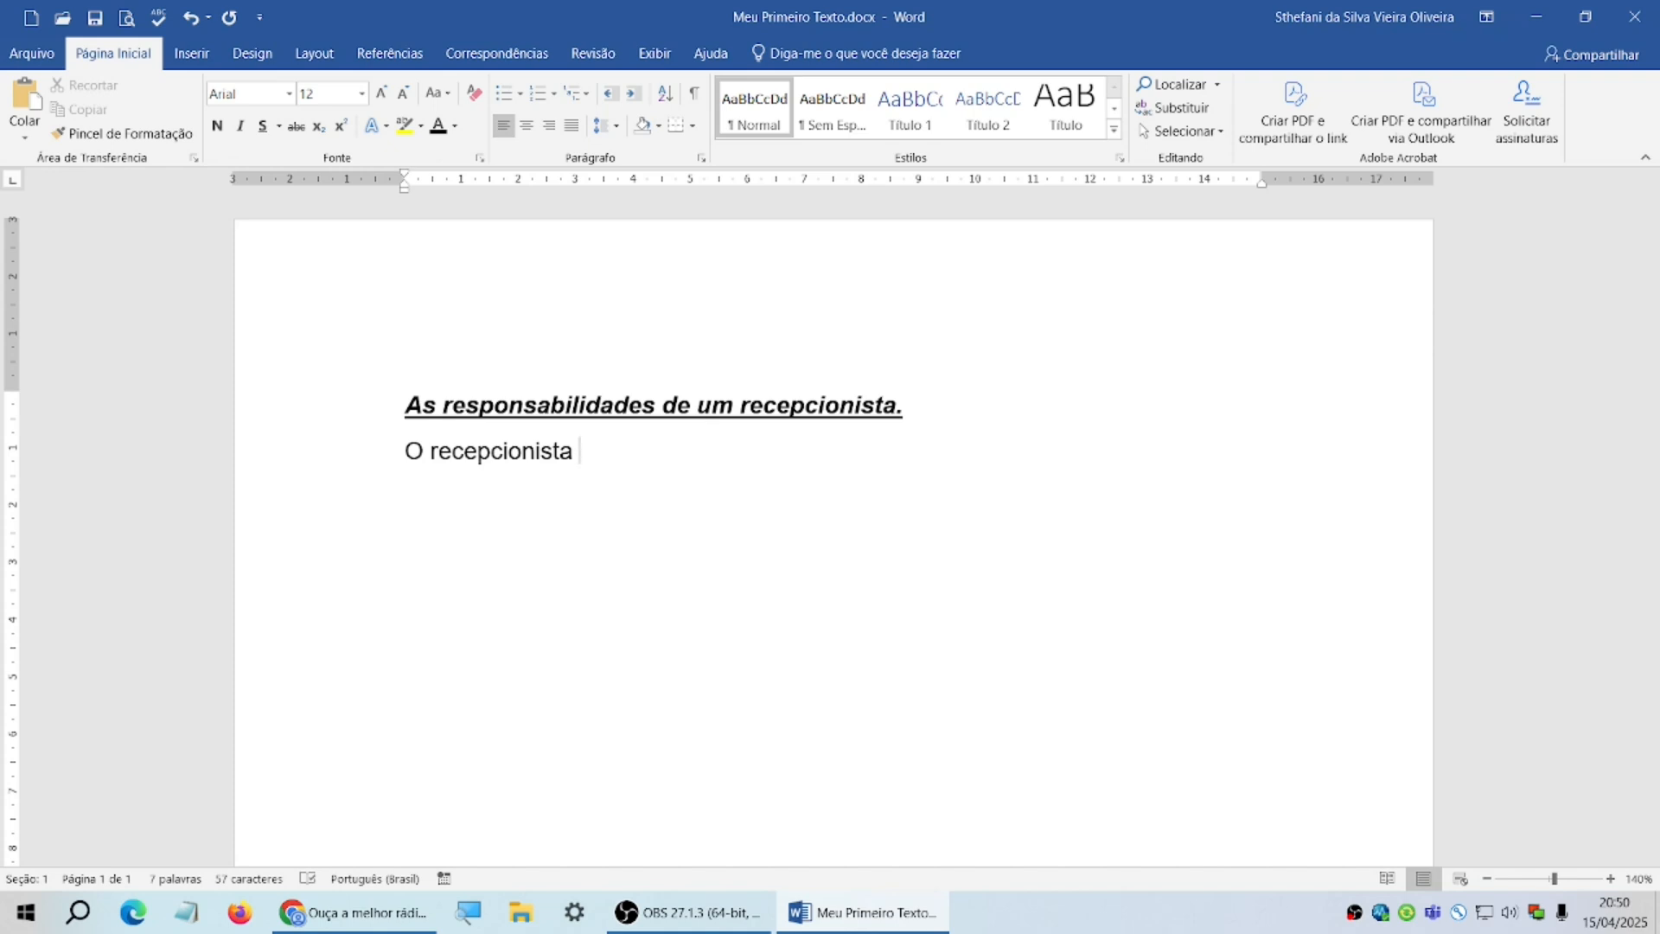
text(é o profissional responsável por receber visitas, clientes e for)
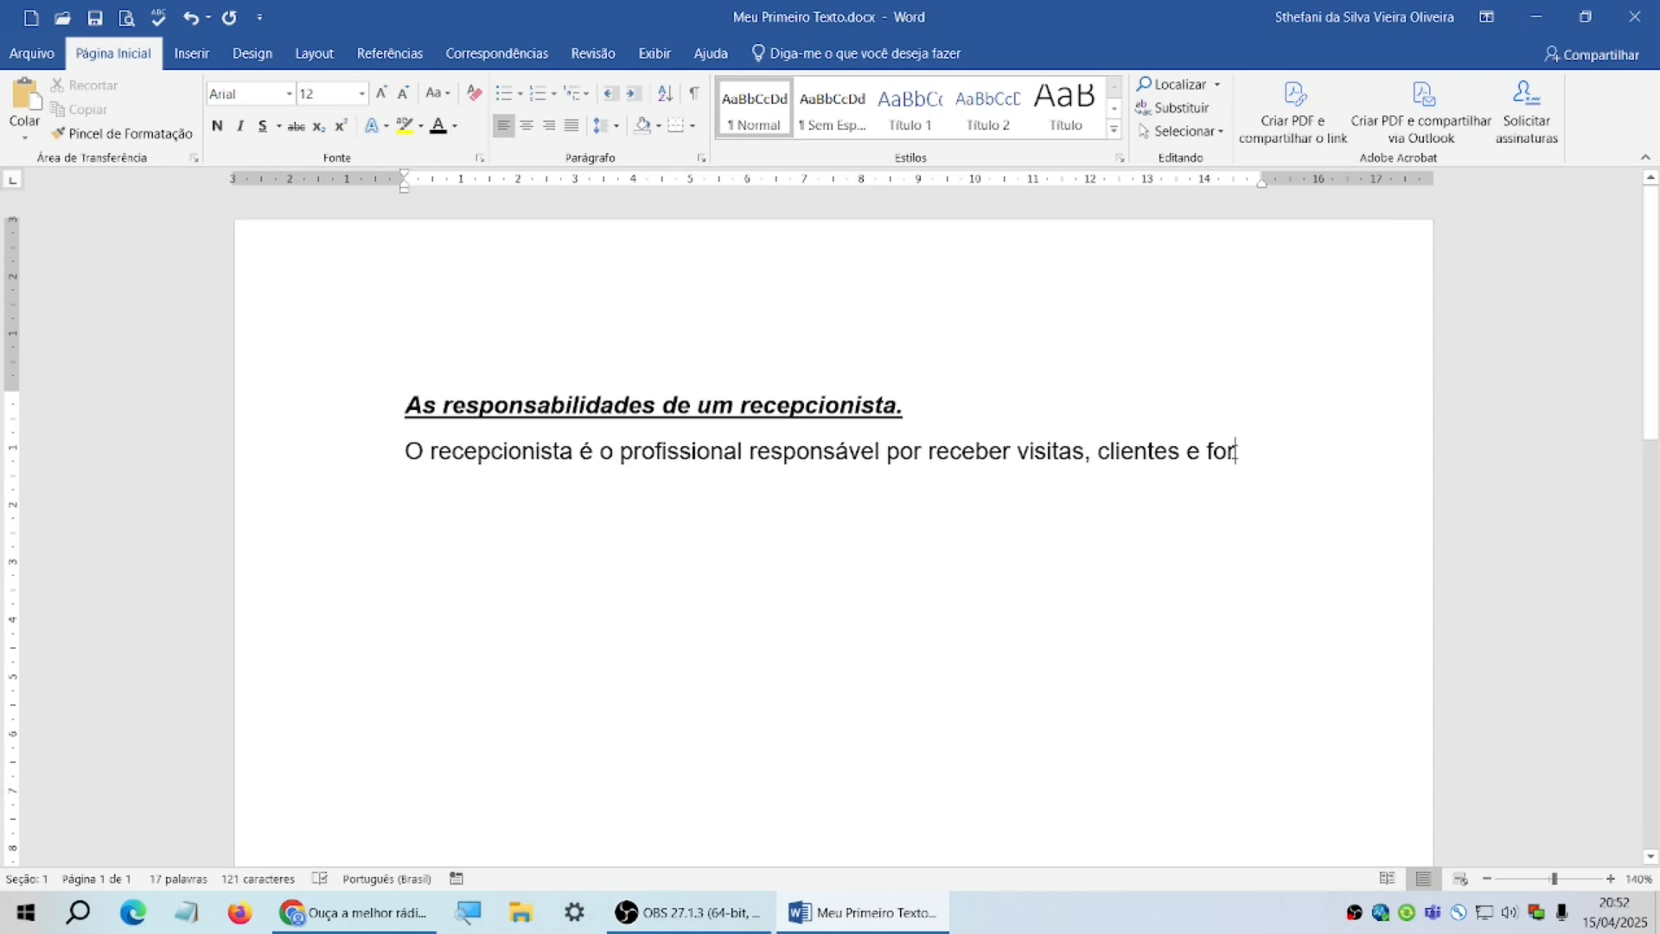
text(nece)
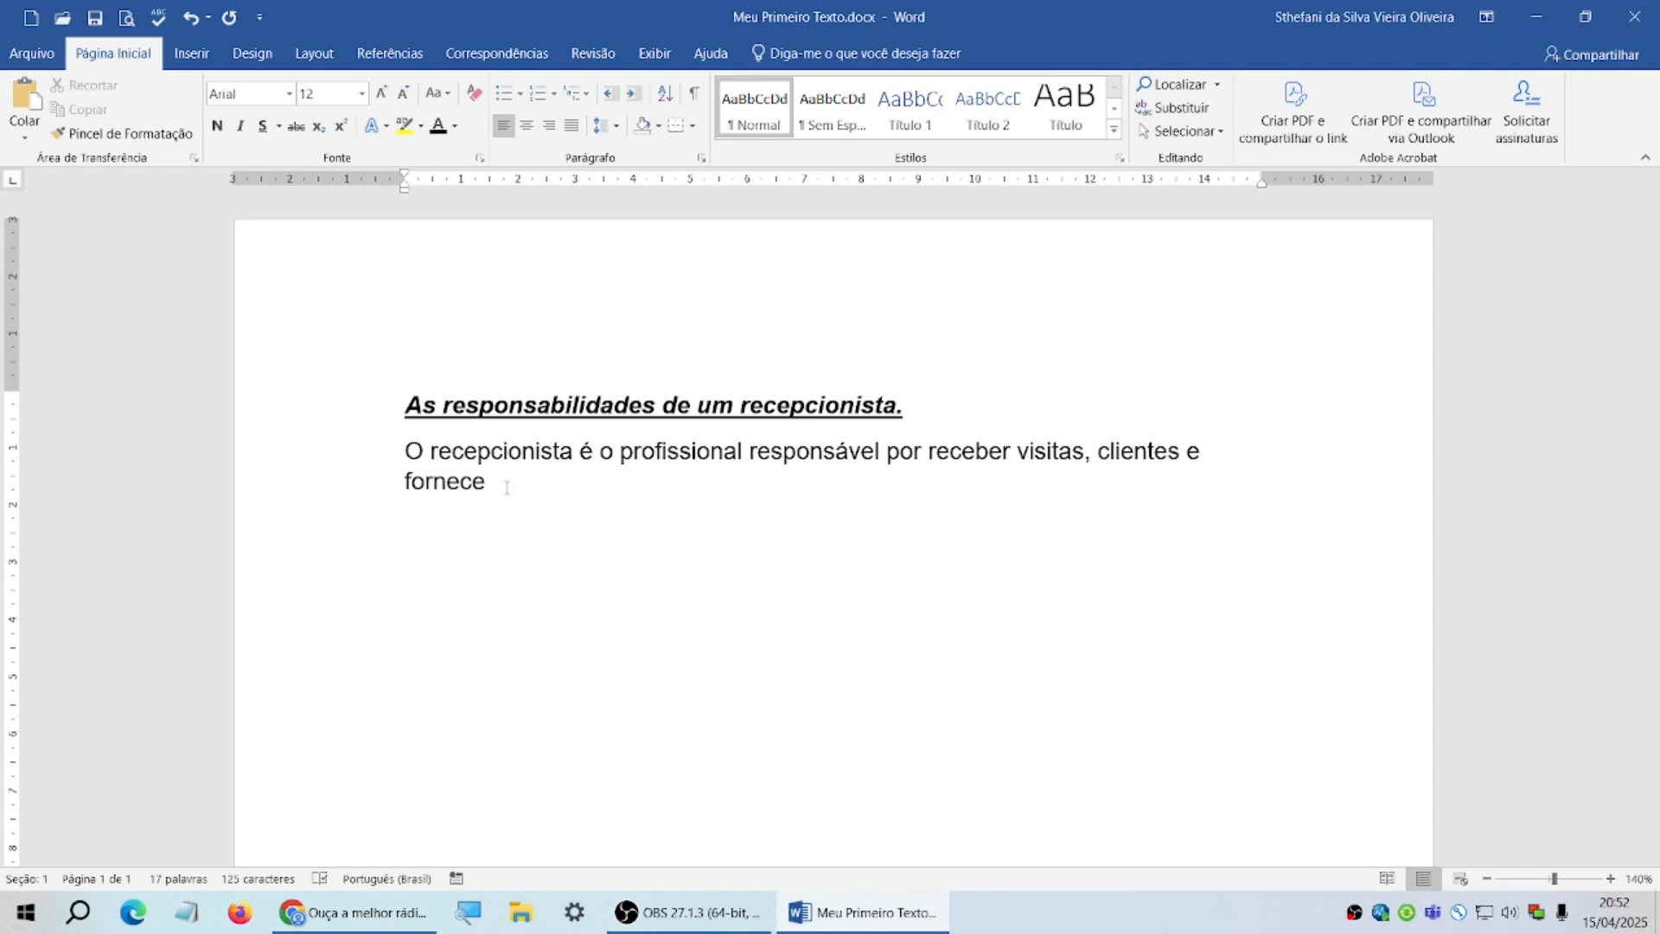
text(dores em uma empresa. Ele desse)
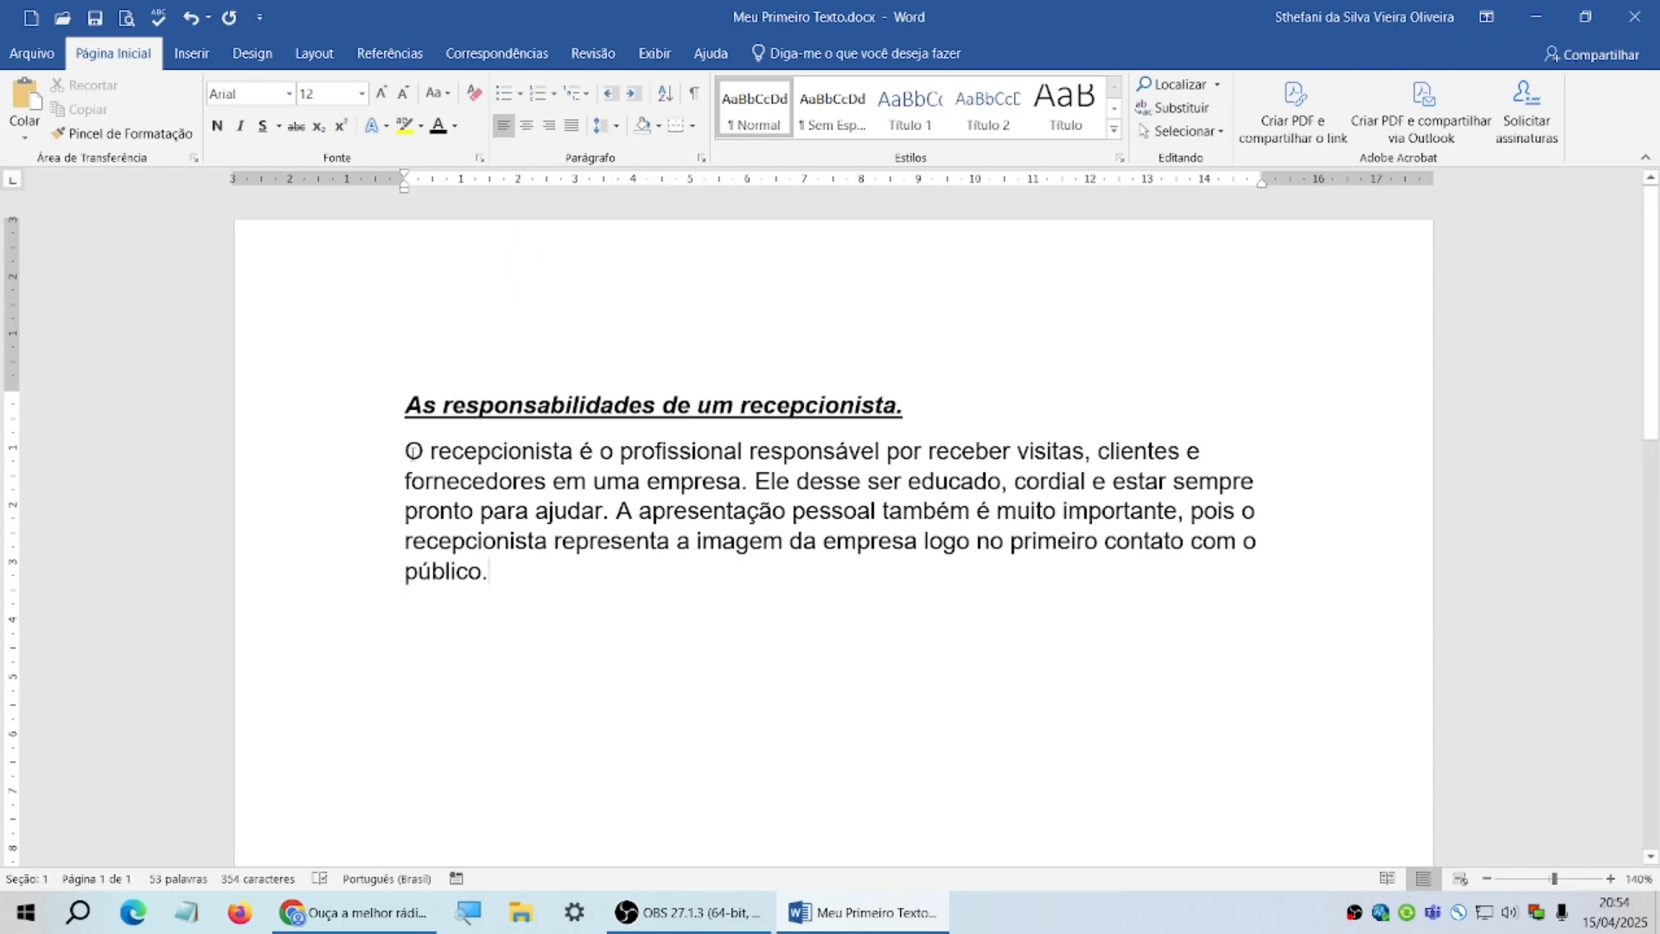
- Center the body paragraph below the title and clear the selection
drag(412, 450, 495, 587)
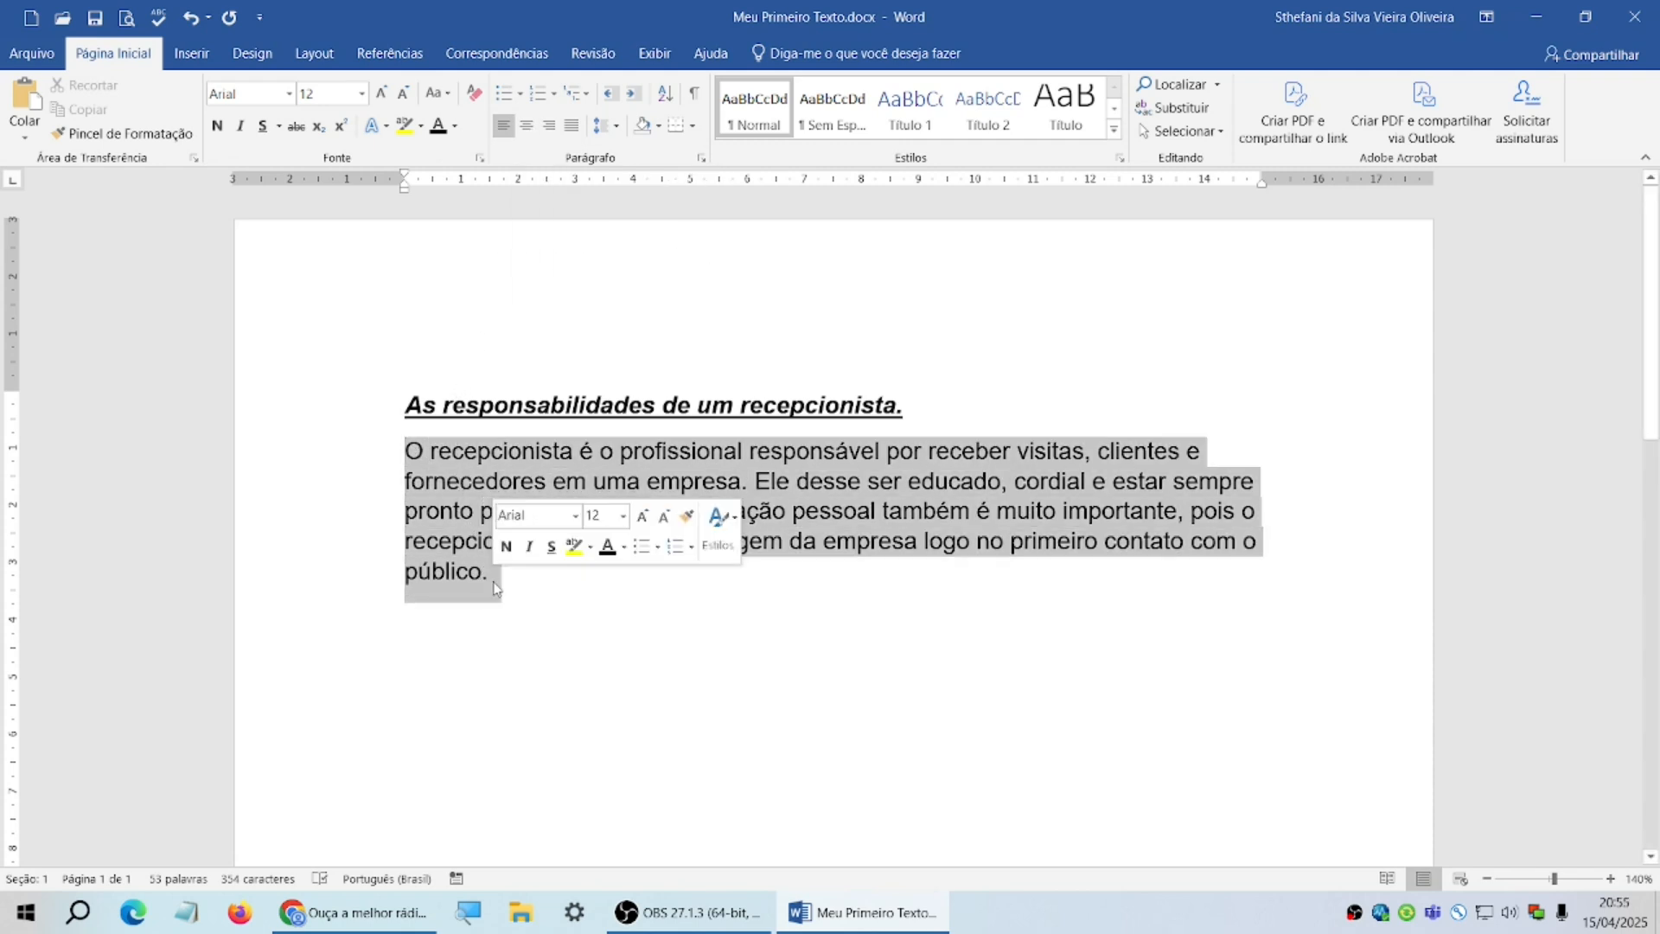
click(526, 126)
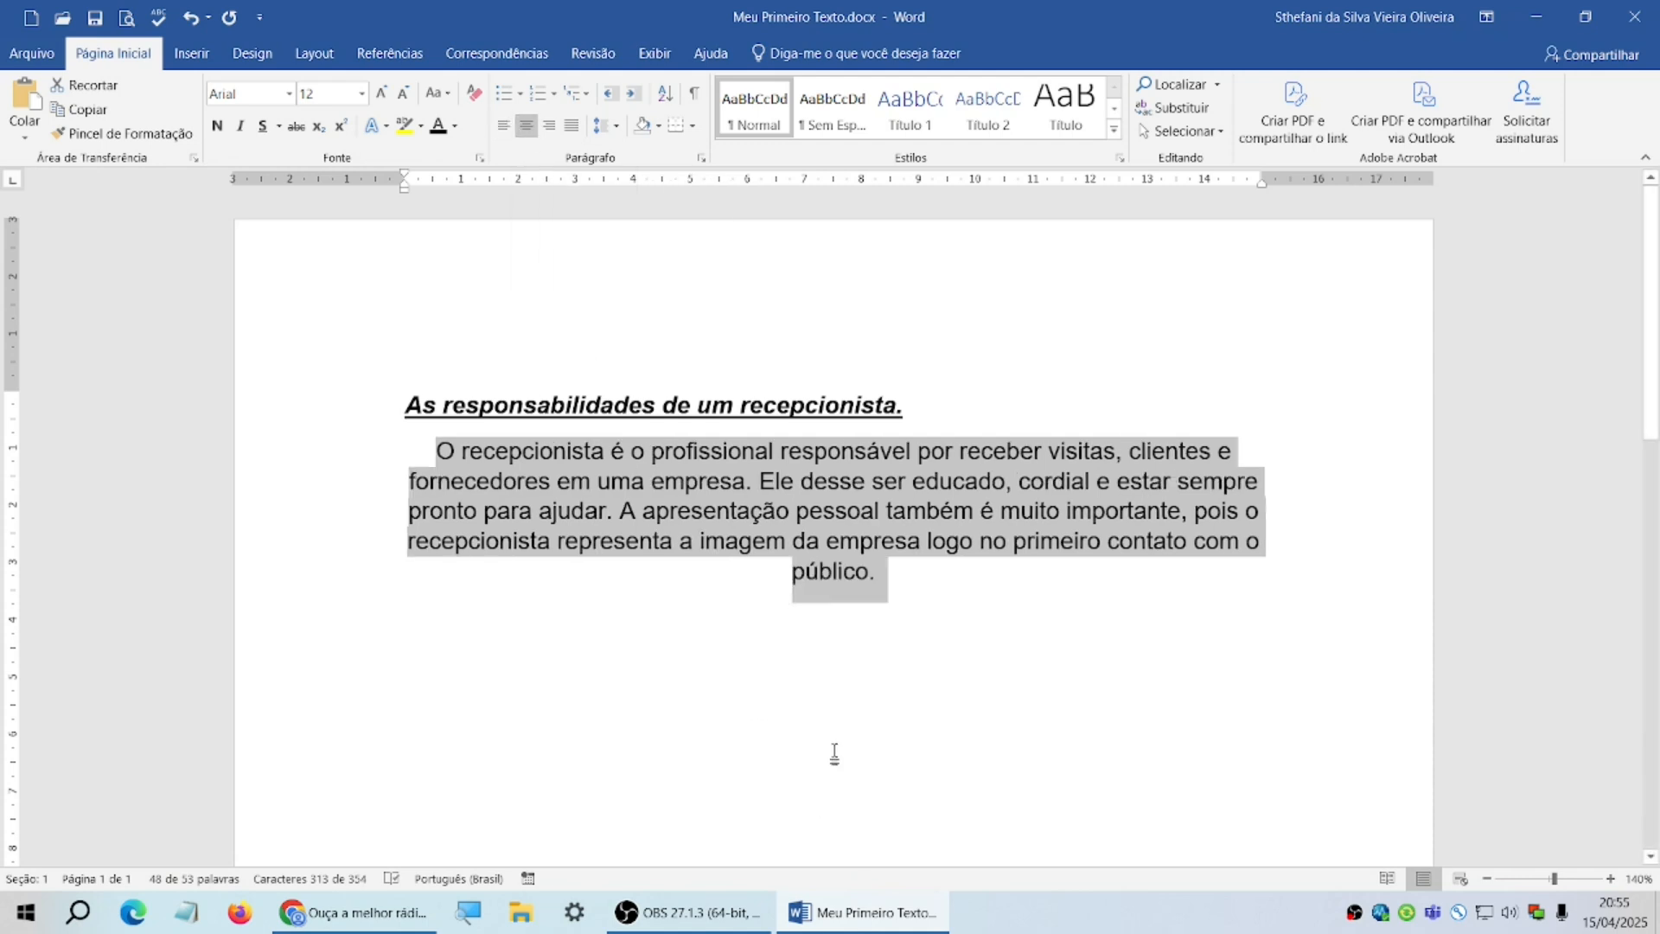
click(836, 712)
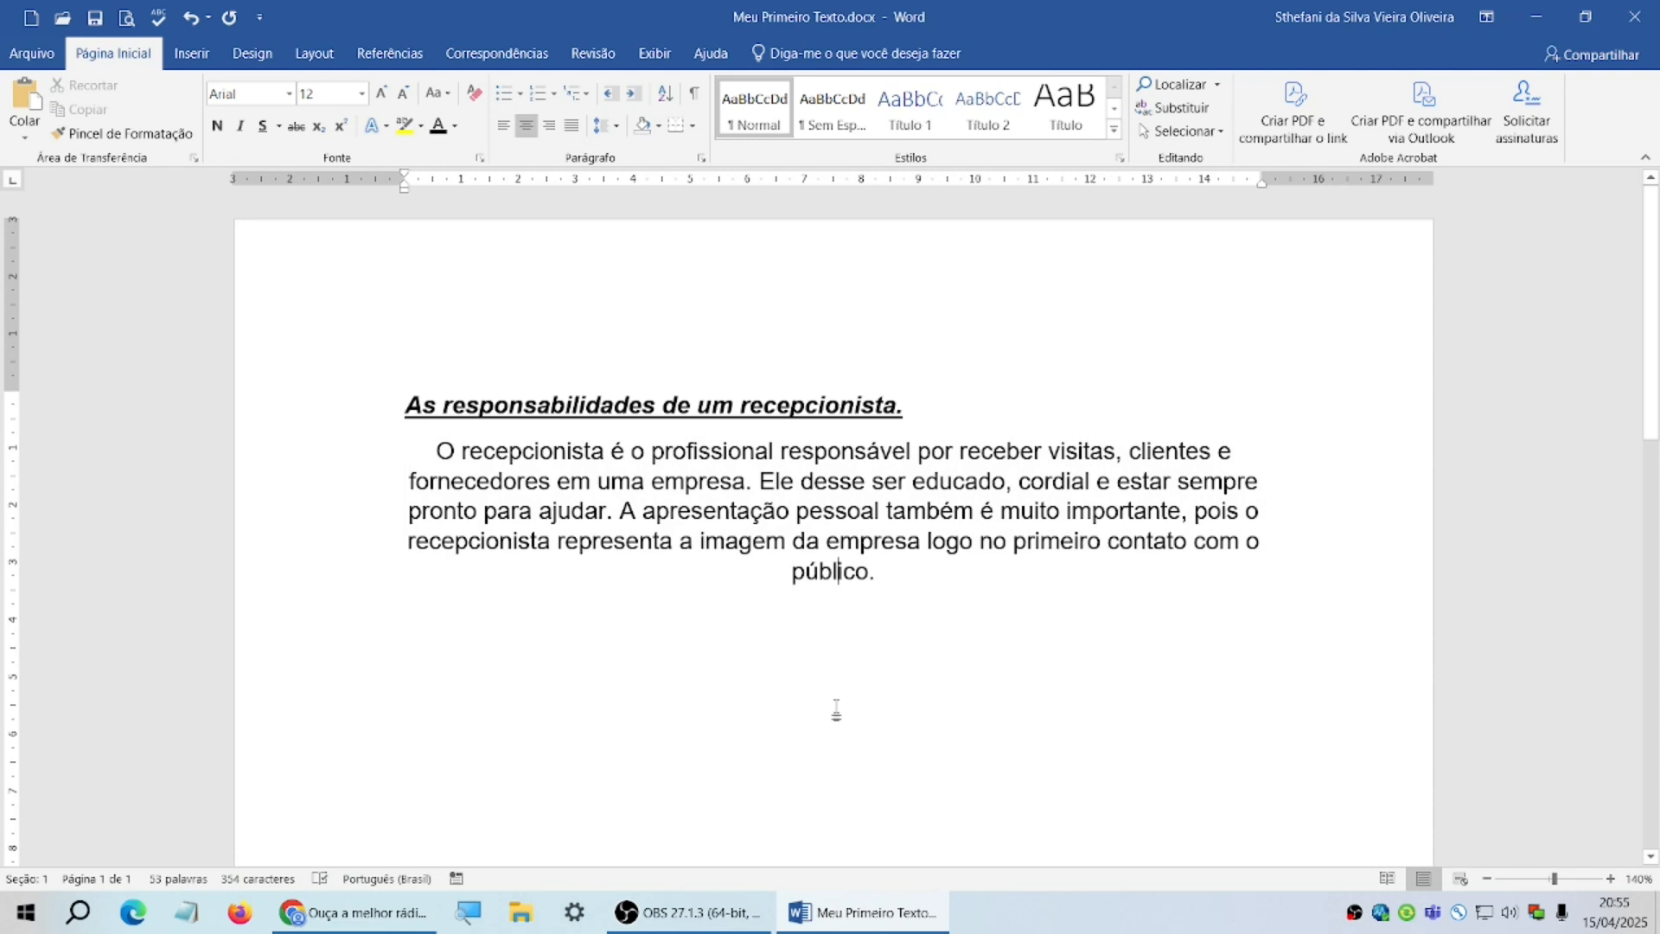
- Right-align the body paragraph below the title and clear the selection
drag(436, 451, 1009, 577)
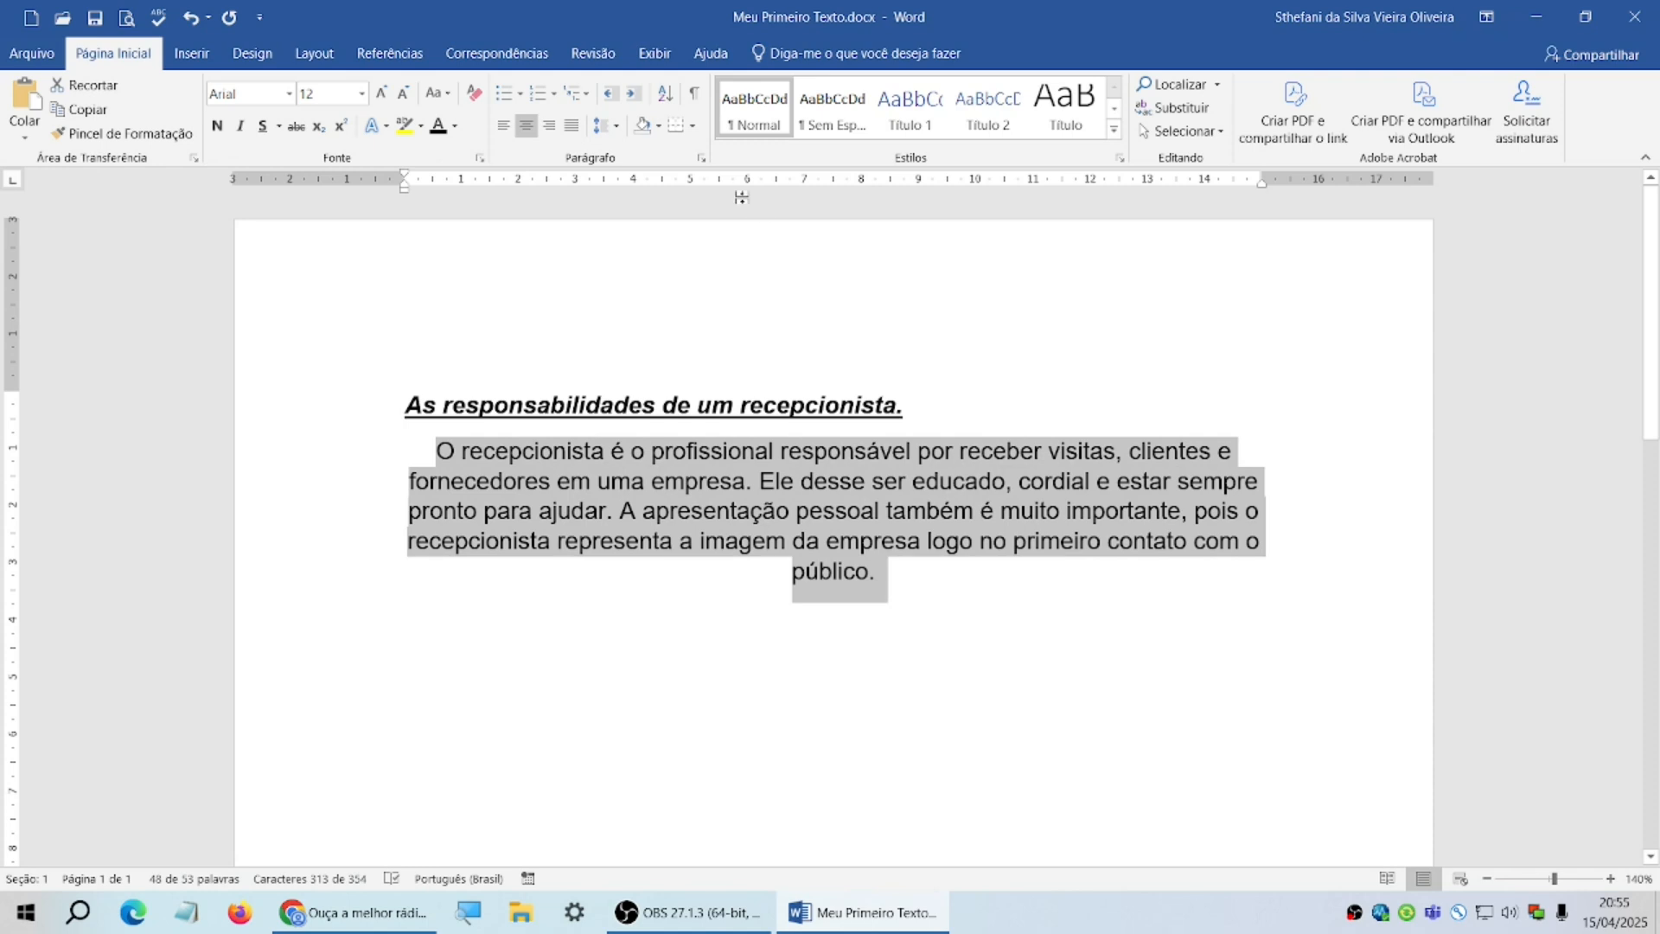
click(551, 126)
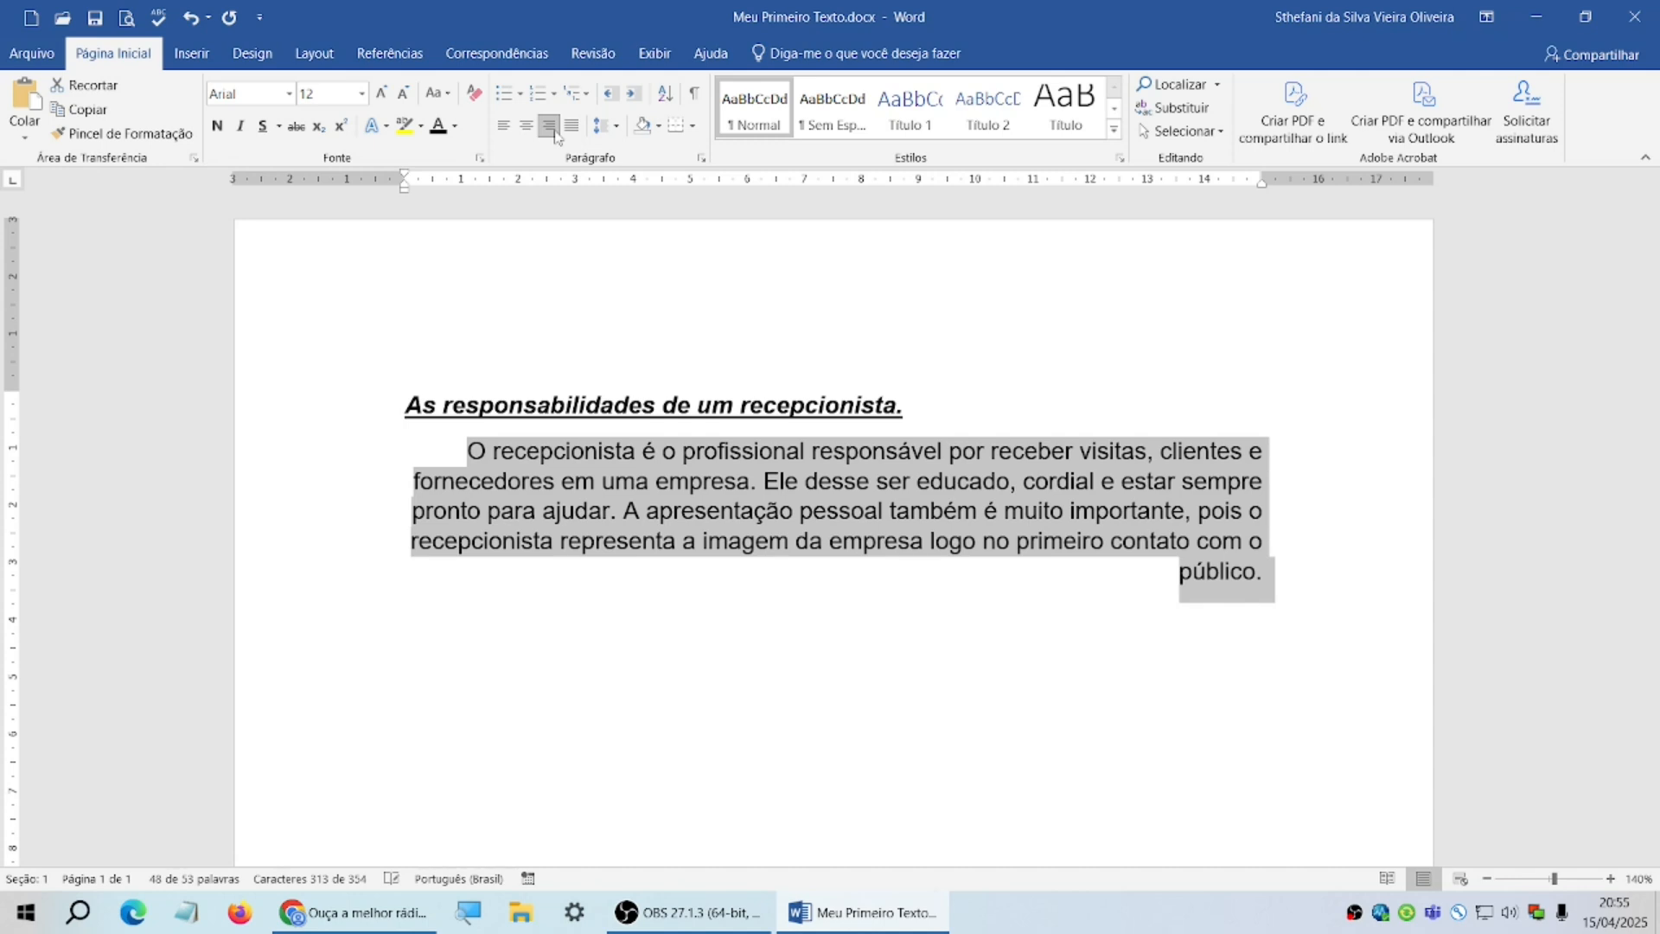
click(985, 657)
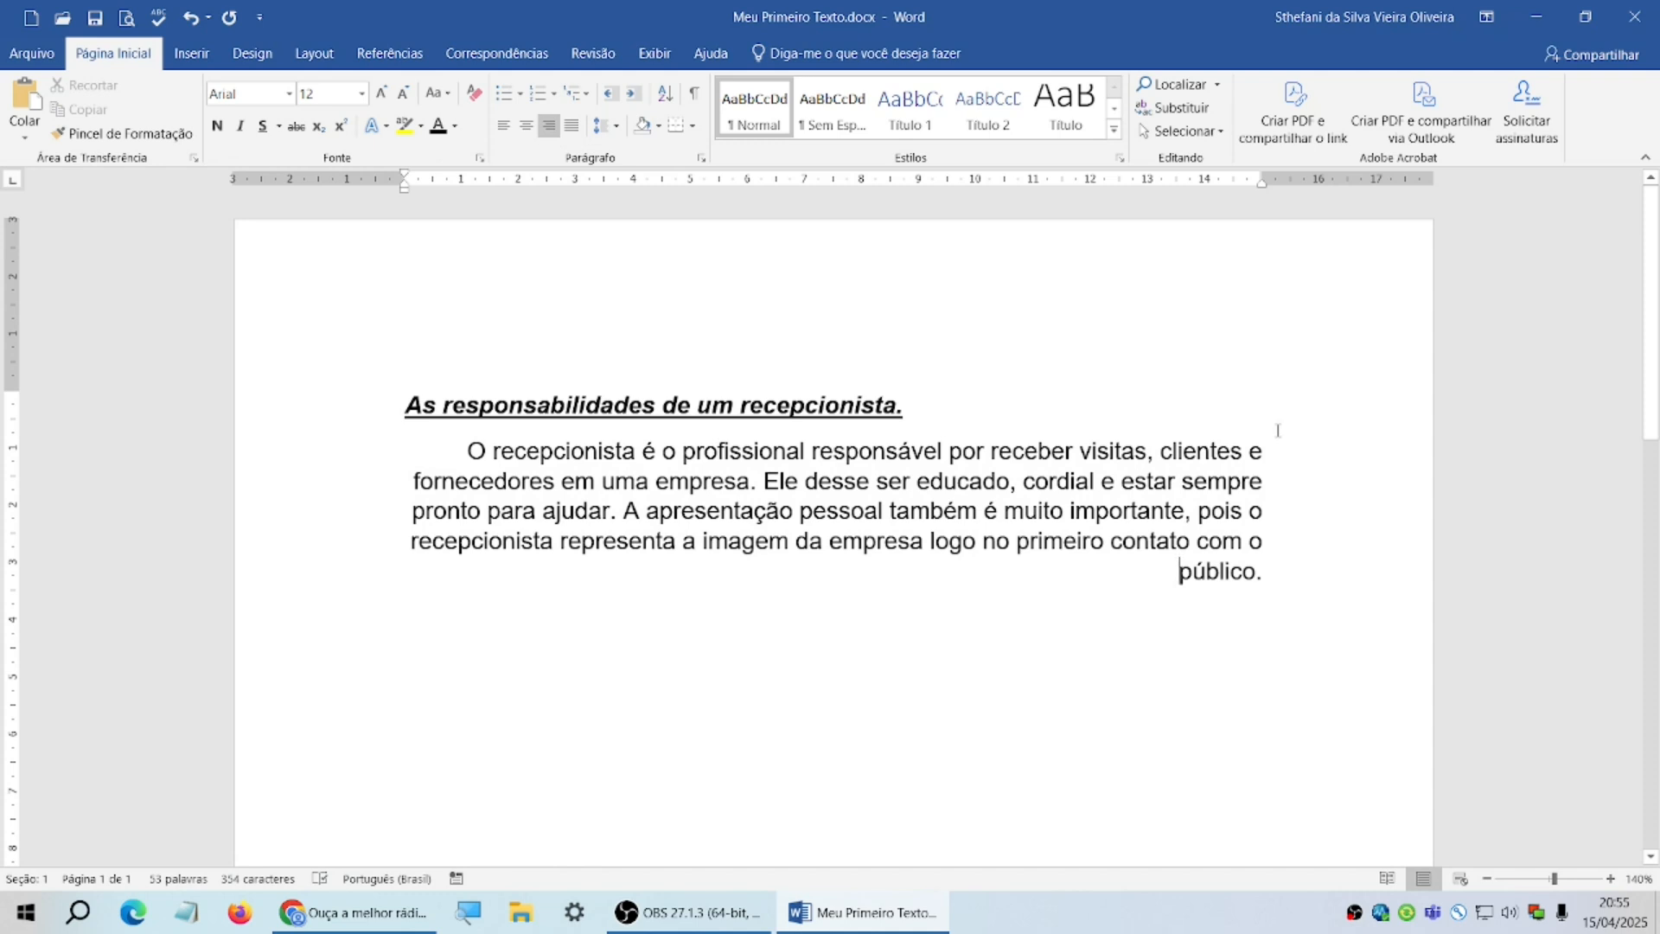
- Justify the whole body paragraph below the title and clear the selection
click(465, 450)
drag(576, 447, 1294, 575)
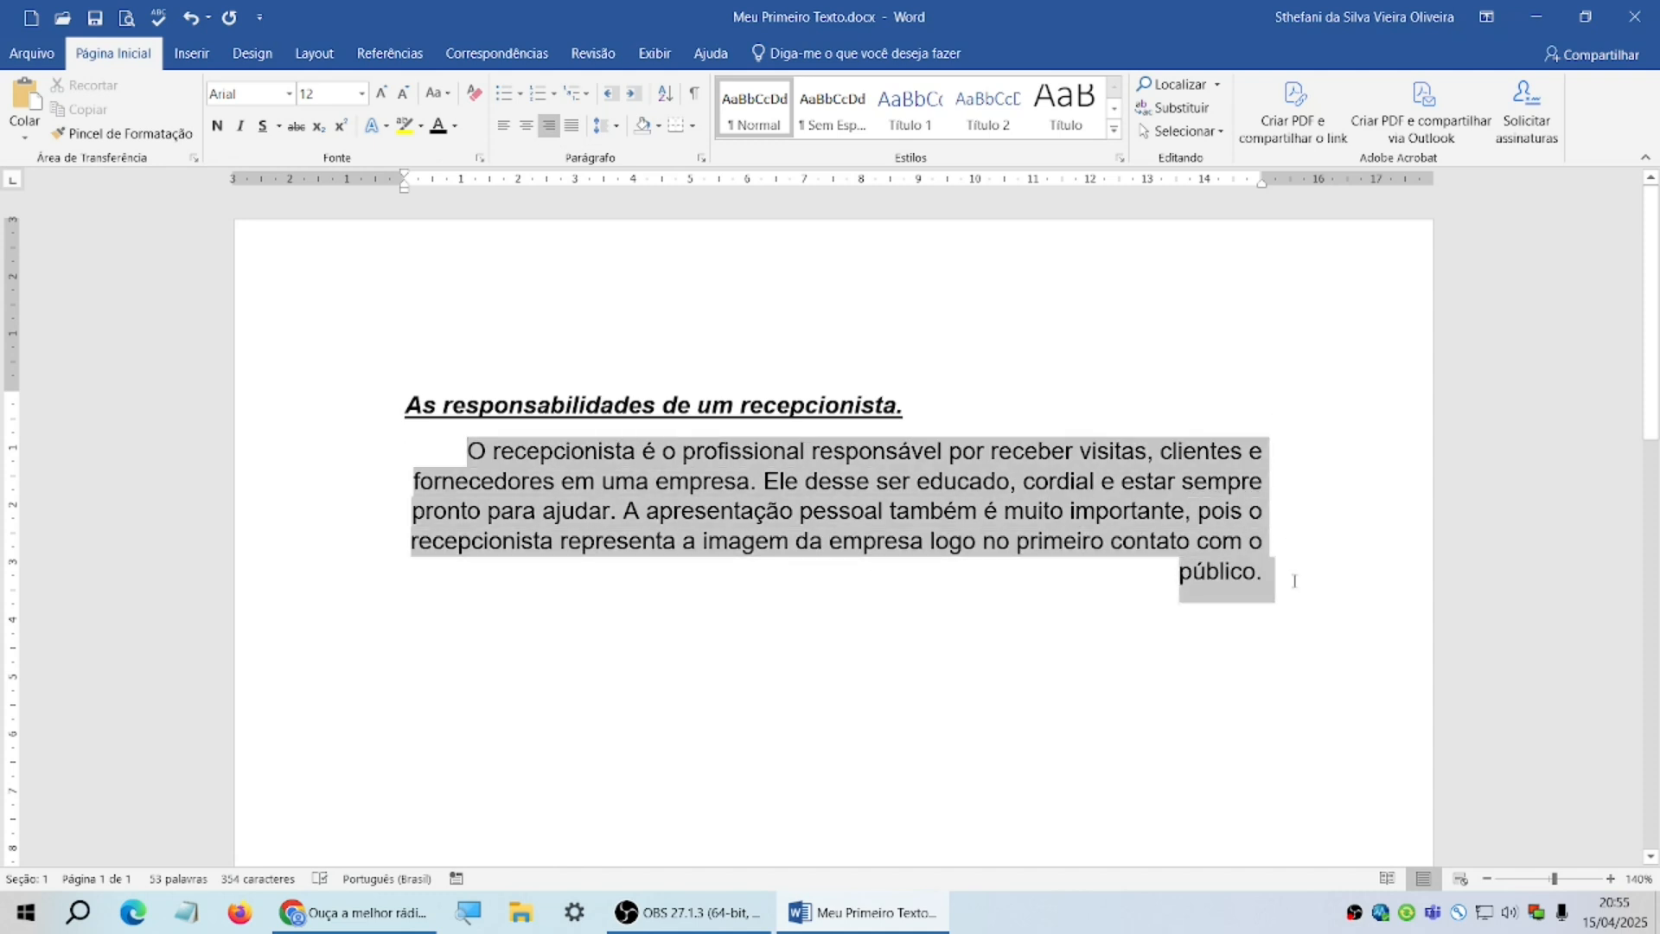
click(572, 127)
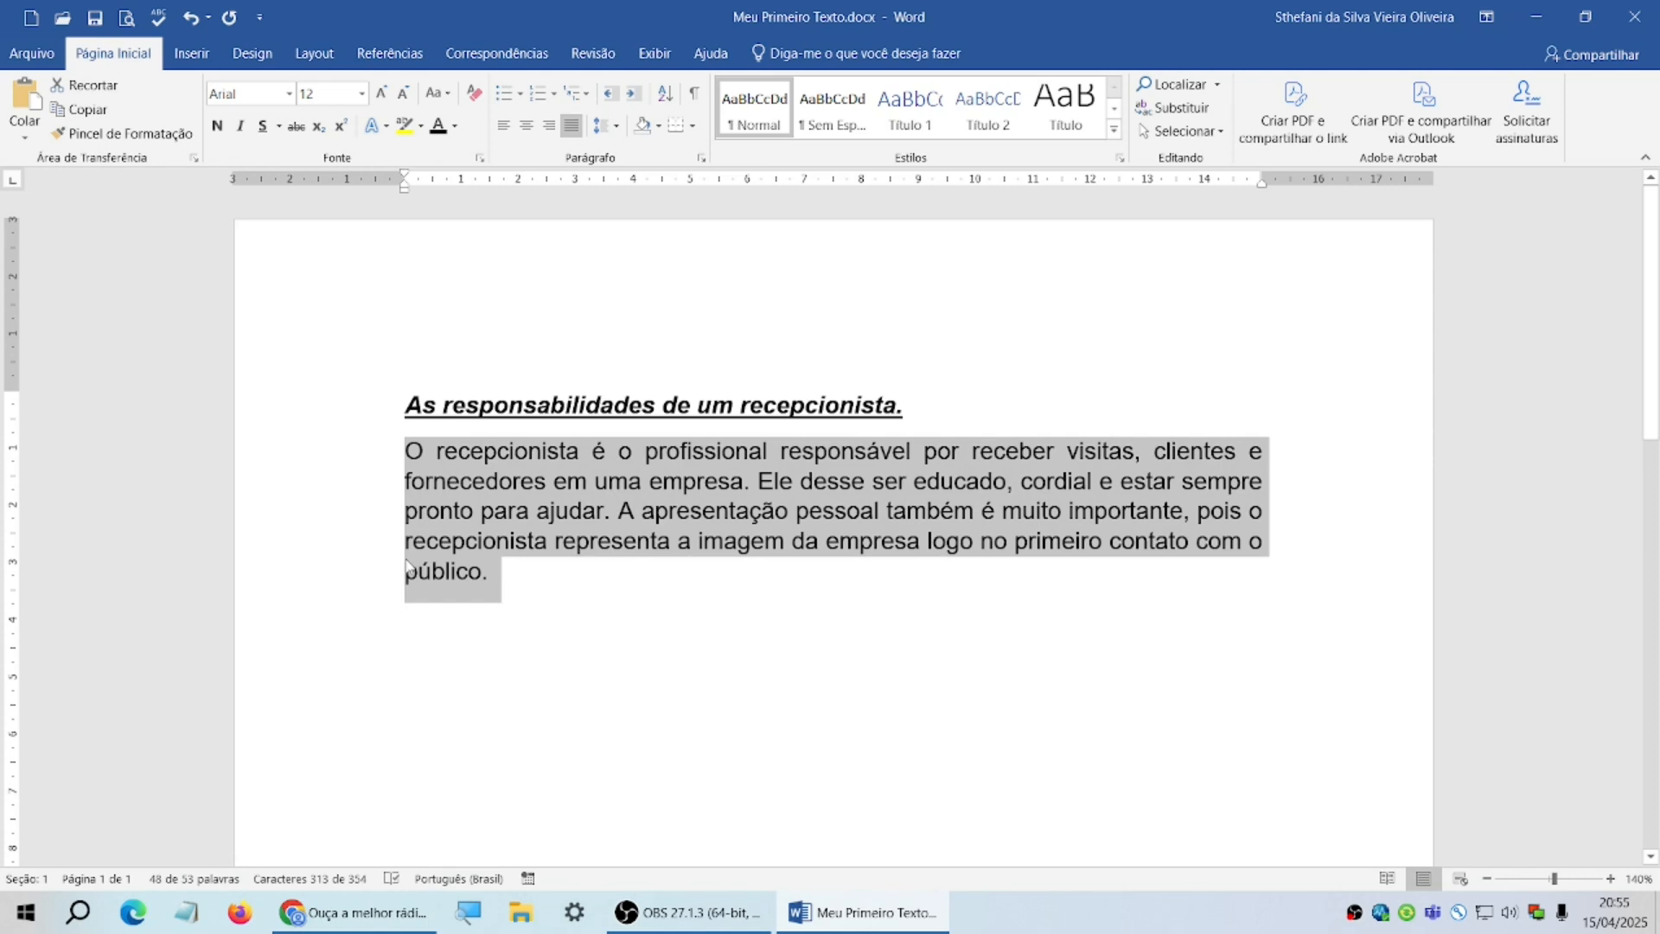
click(1253, 636)
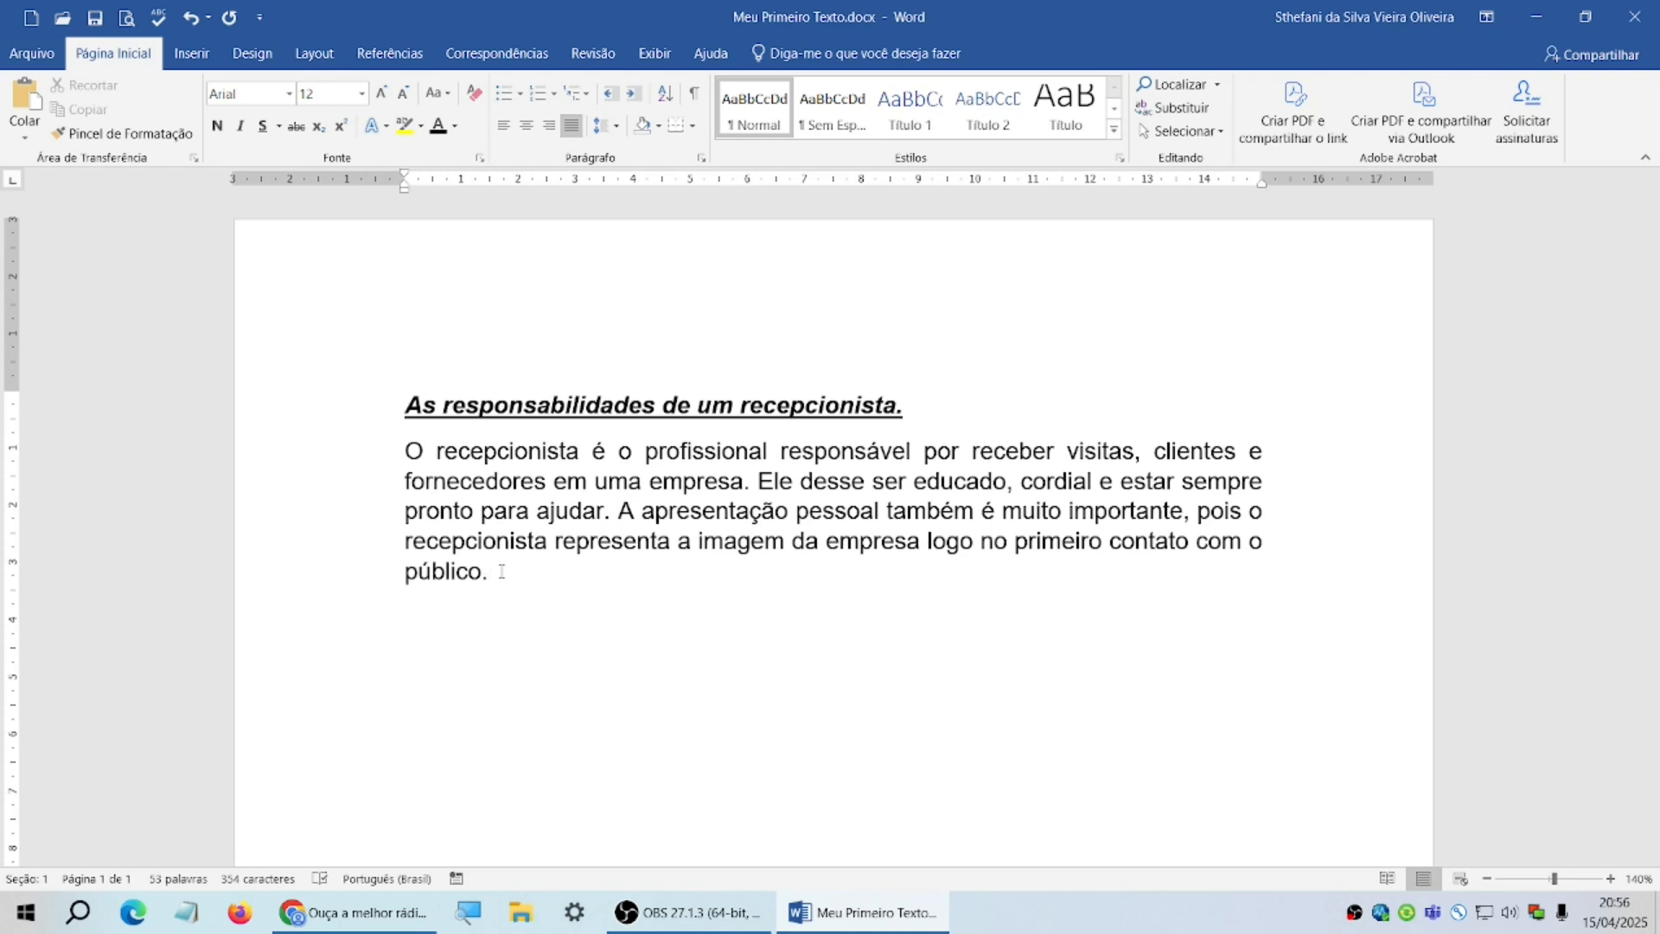
- Write a second paragraph from "Além do bom atendimento, o recepcionista realiza tarefas" to "comunicados, relatórios e outros tipos de textos."
key(Return)
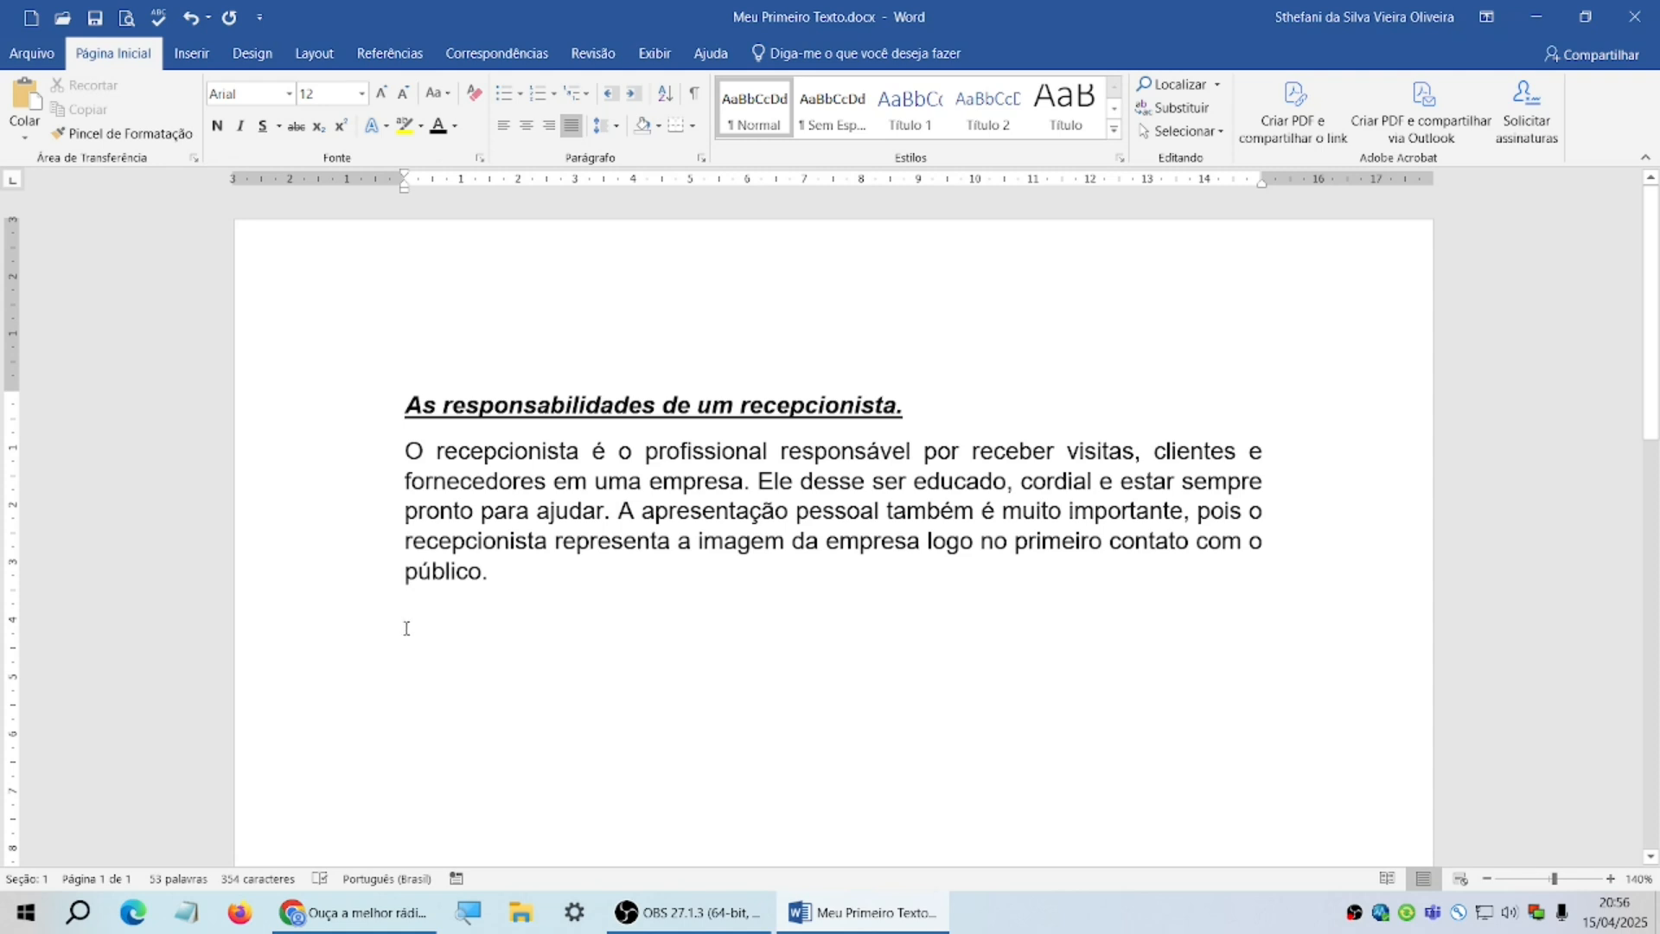
text(Alé)
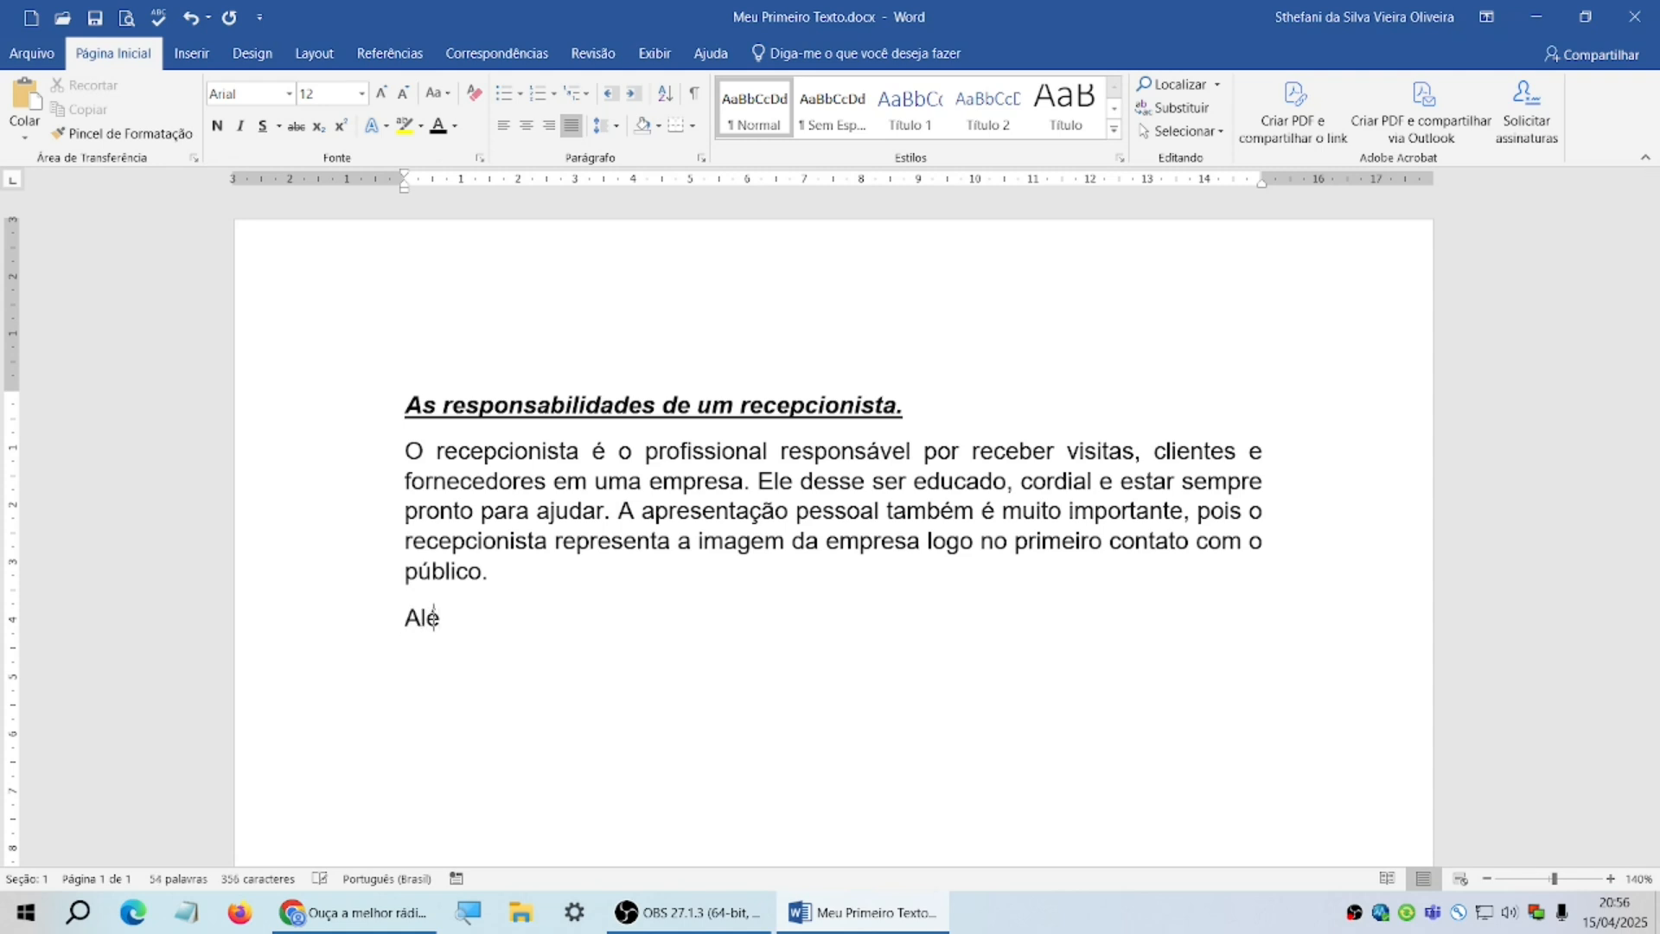
text(m do bom atendimento, )
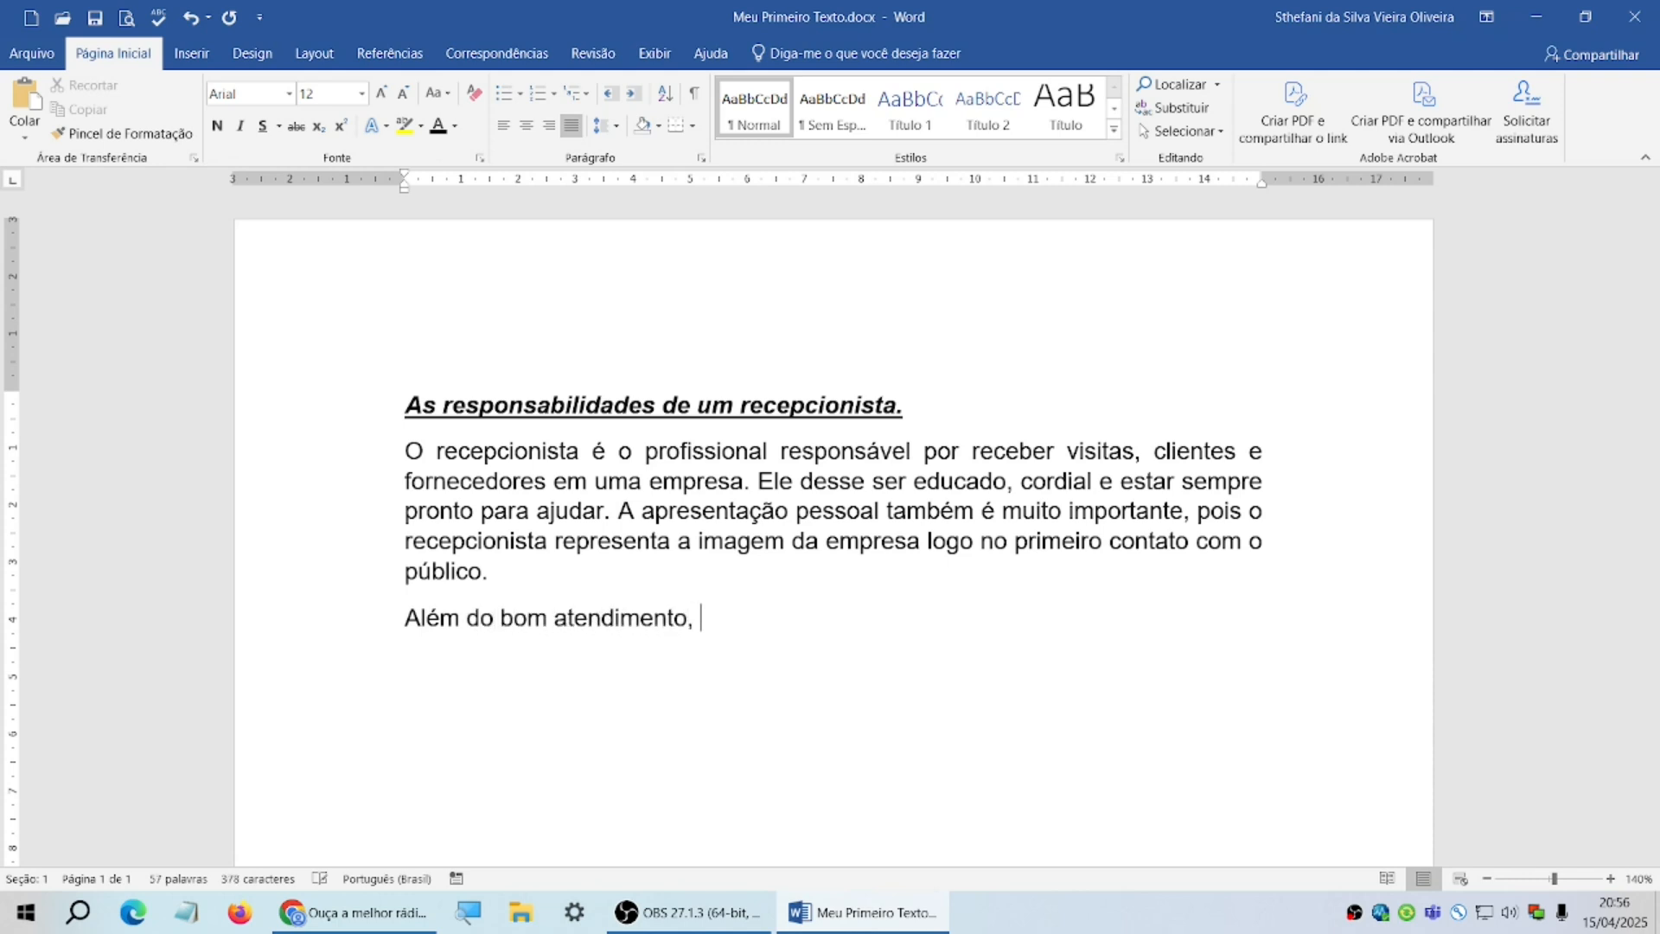
text(o recepcionista)
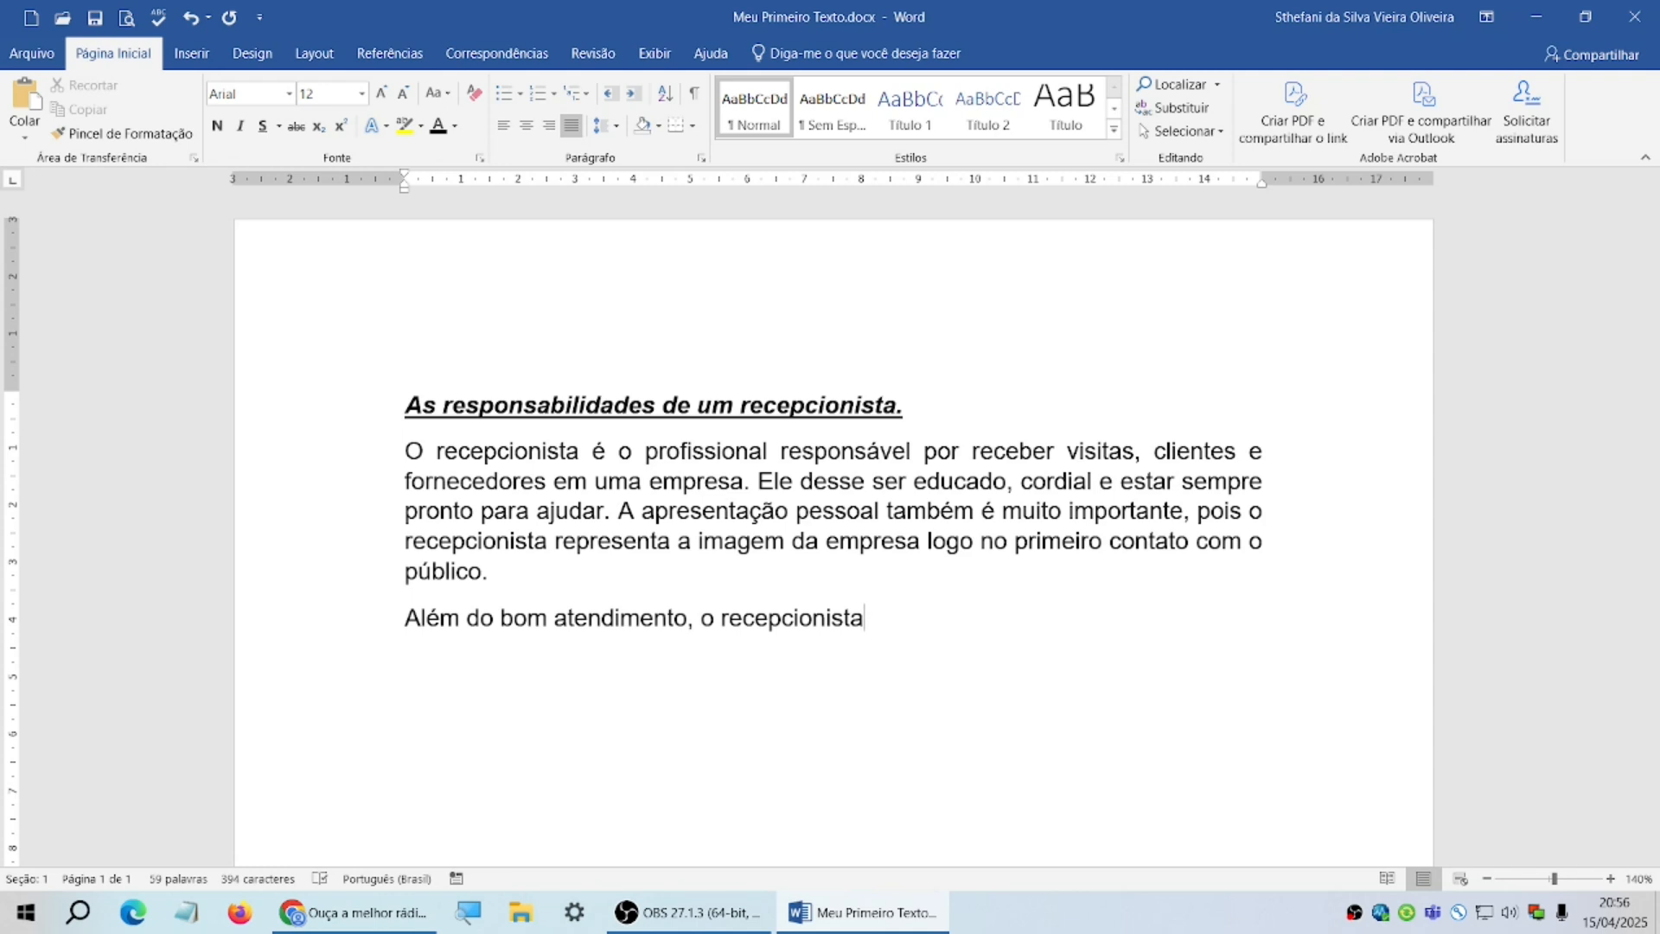
text(realiza tarefas como atender telefonemas, agendar reuniões e organizar docume)
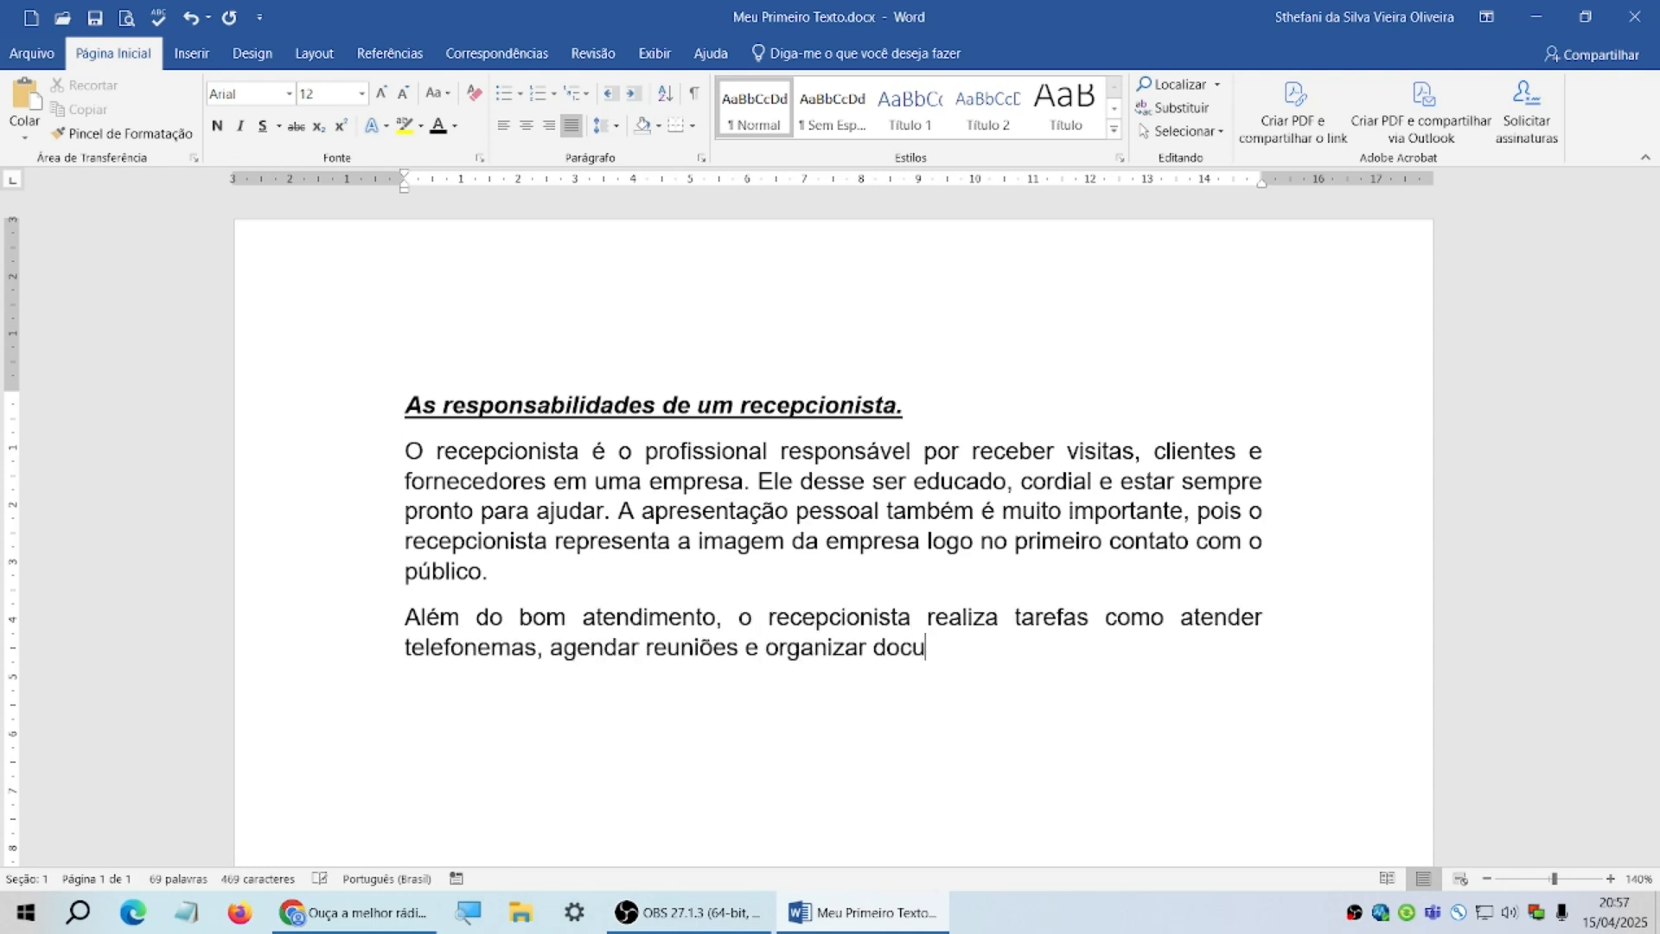
text(ntos. Saber)
text( usar o com)
text(pu)
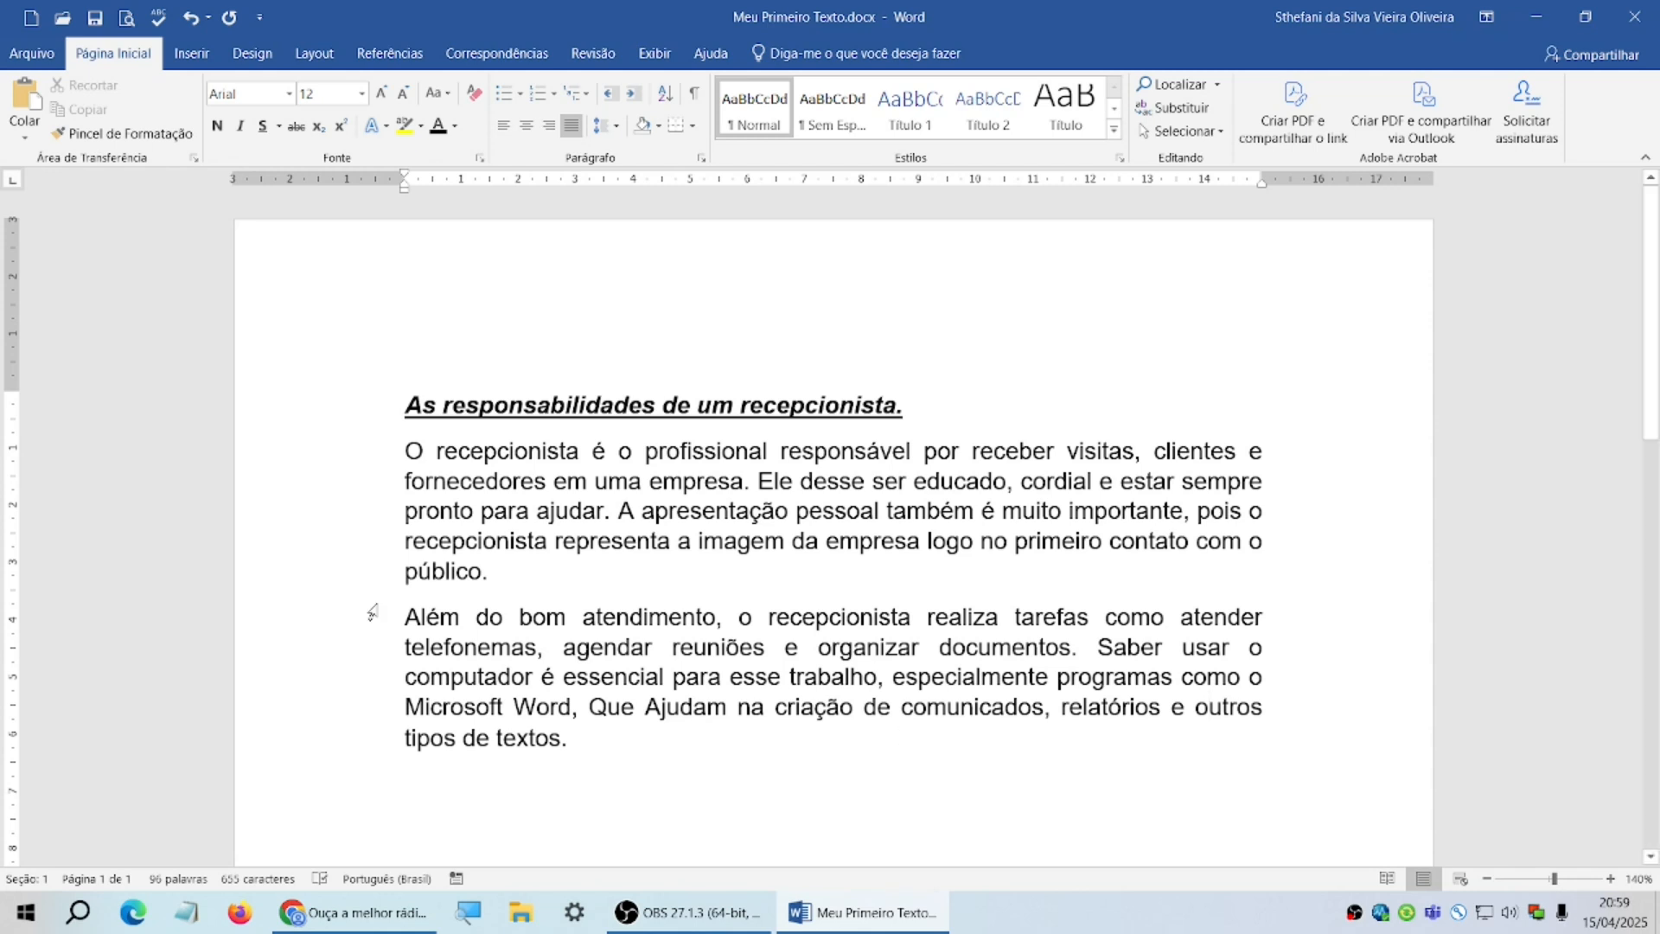
- Try centered and left alignment on the second paragraph and return it to justified
drag(403, 617, 606, 736)
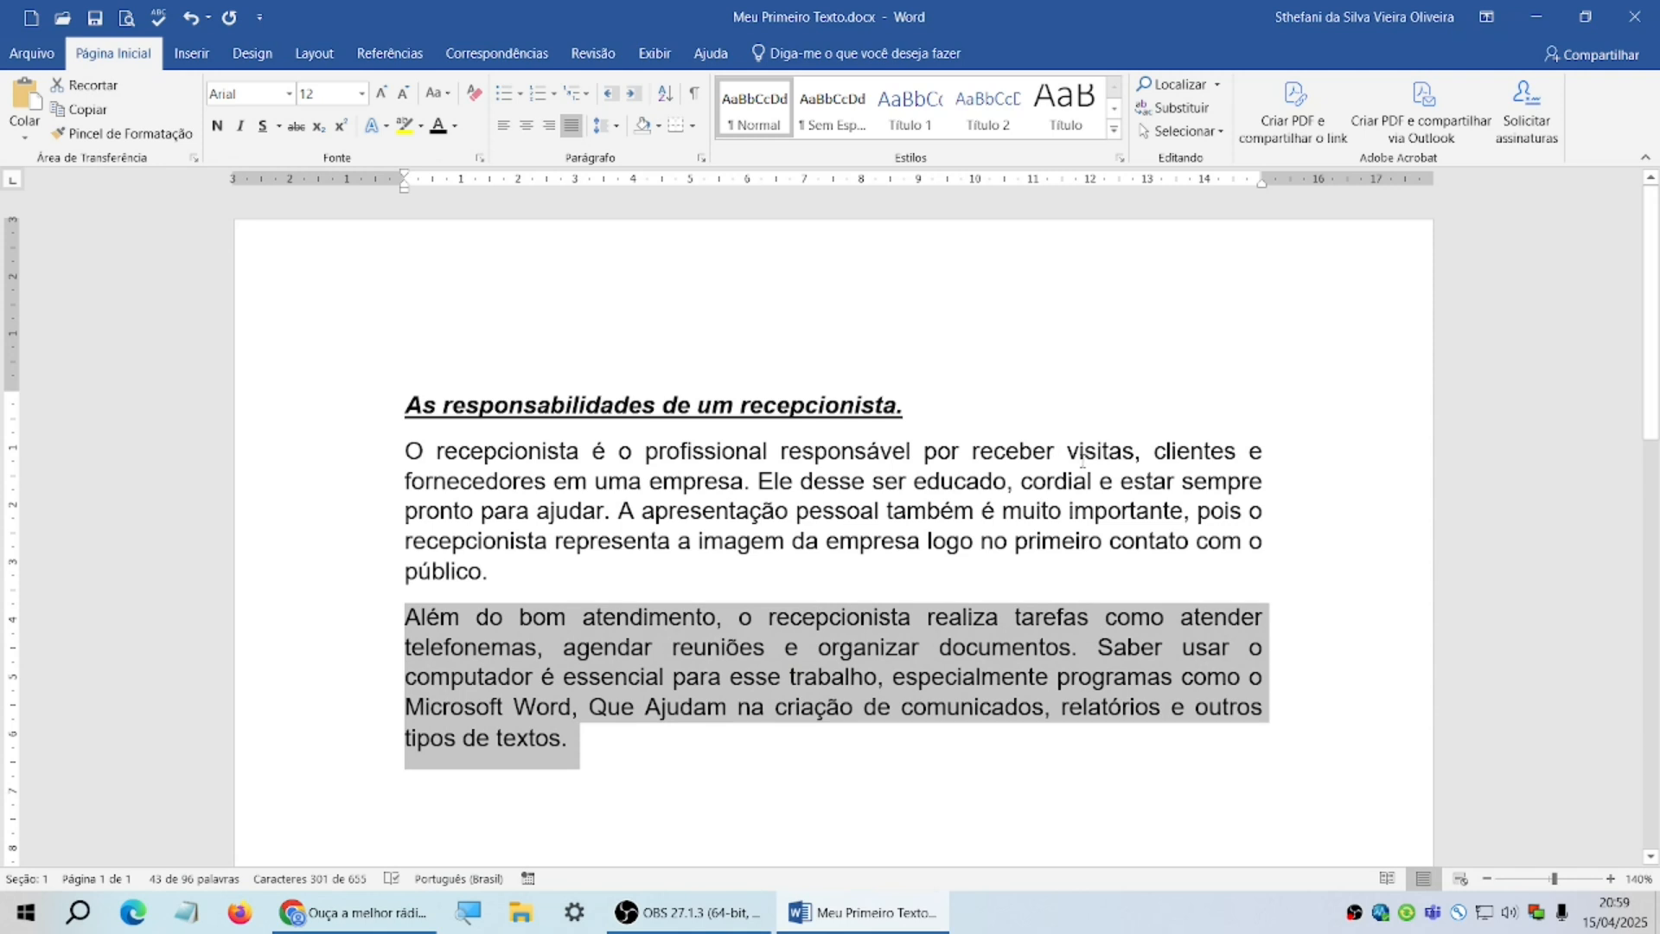
drag(406, 443, 653, 562)
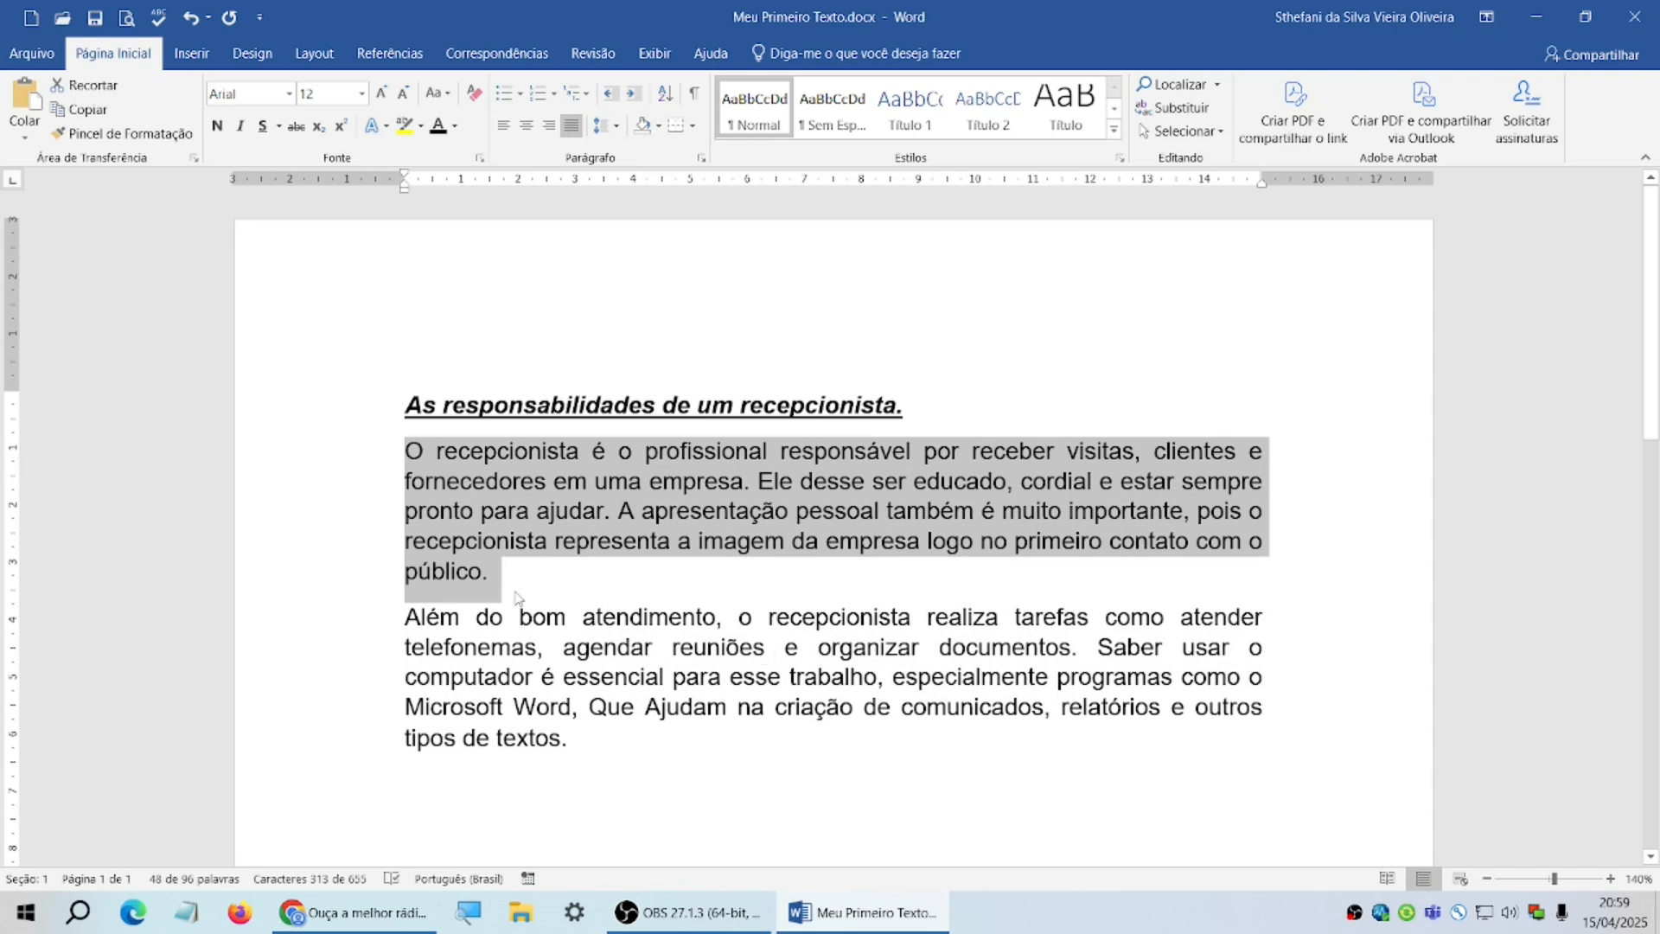
click(1051, 707)
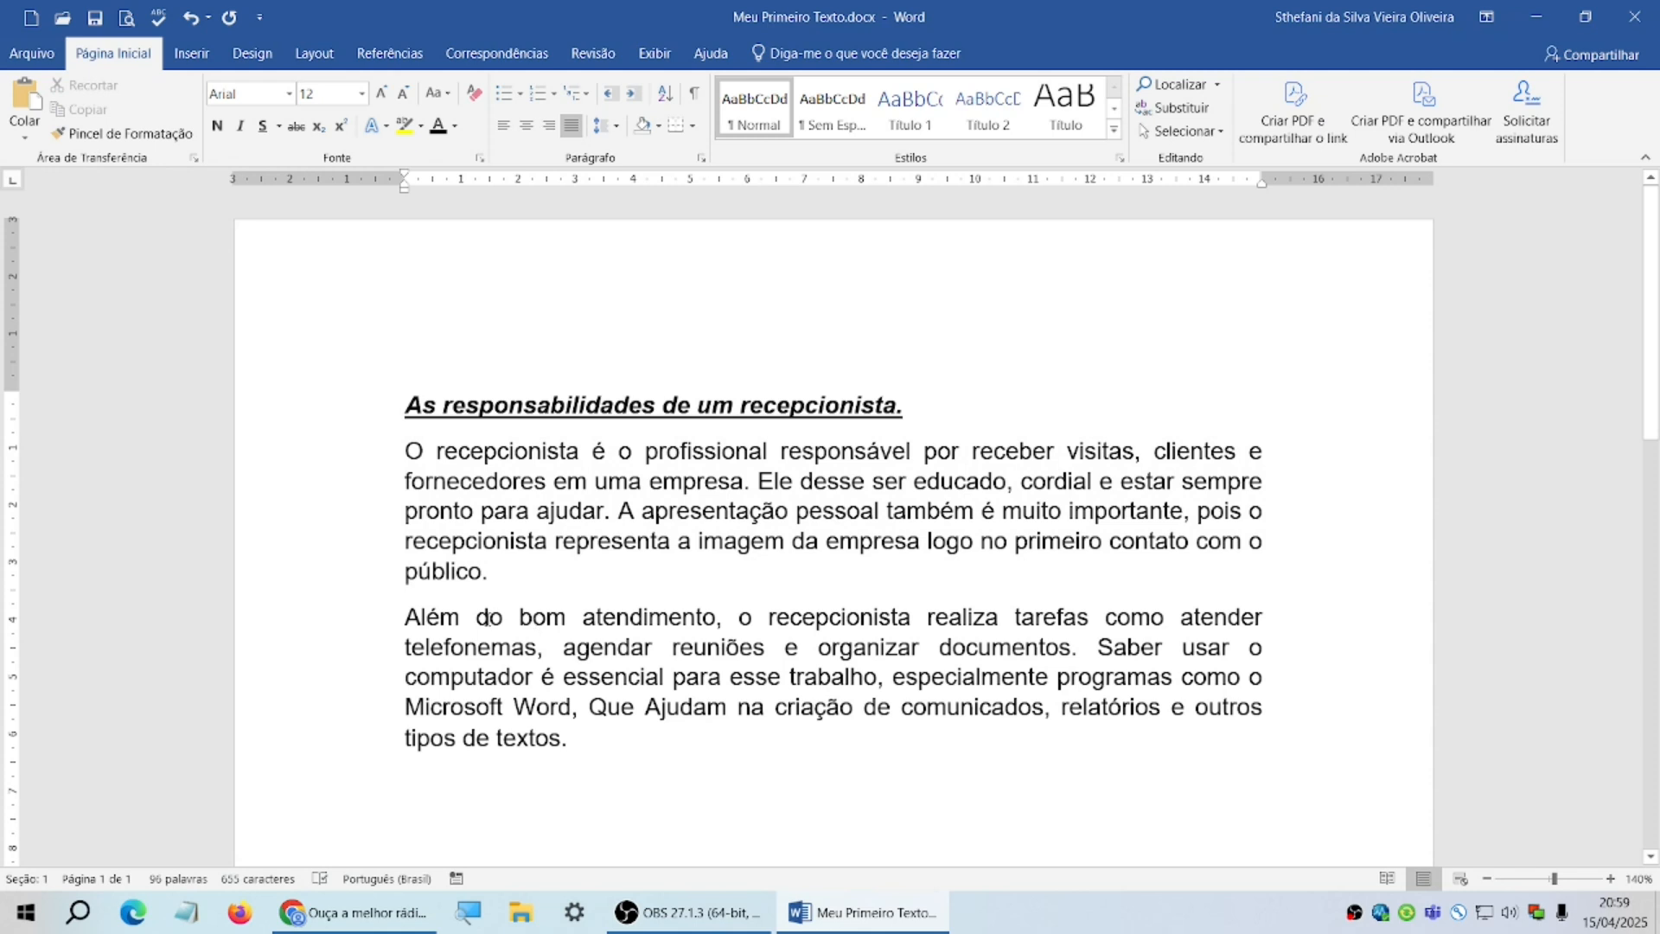
drag(408, 619, 584, 740)
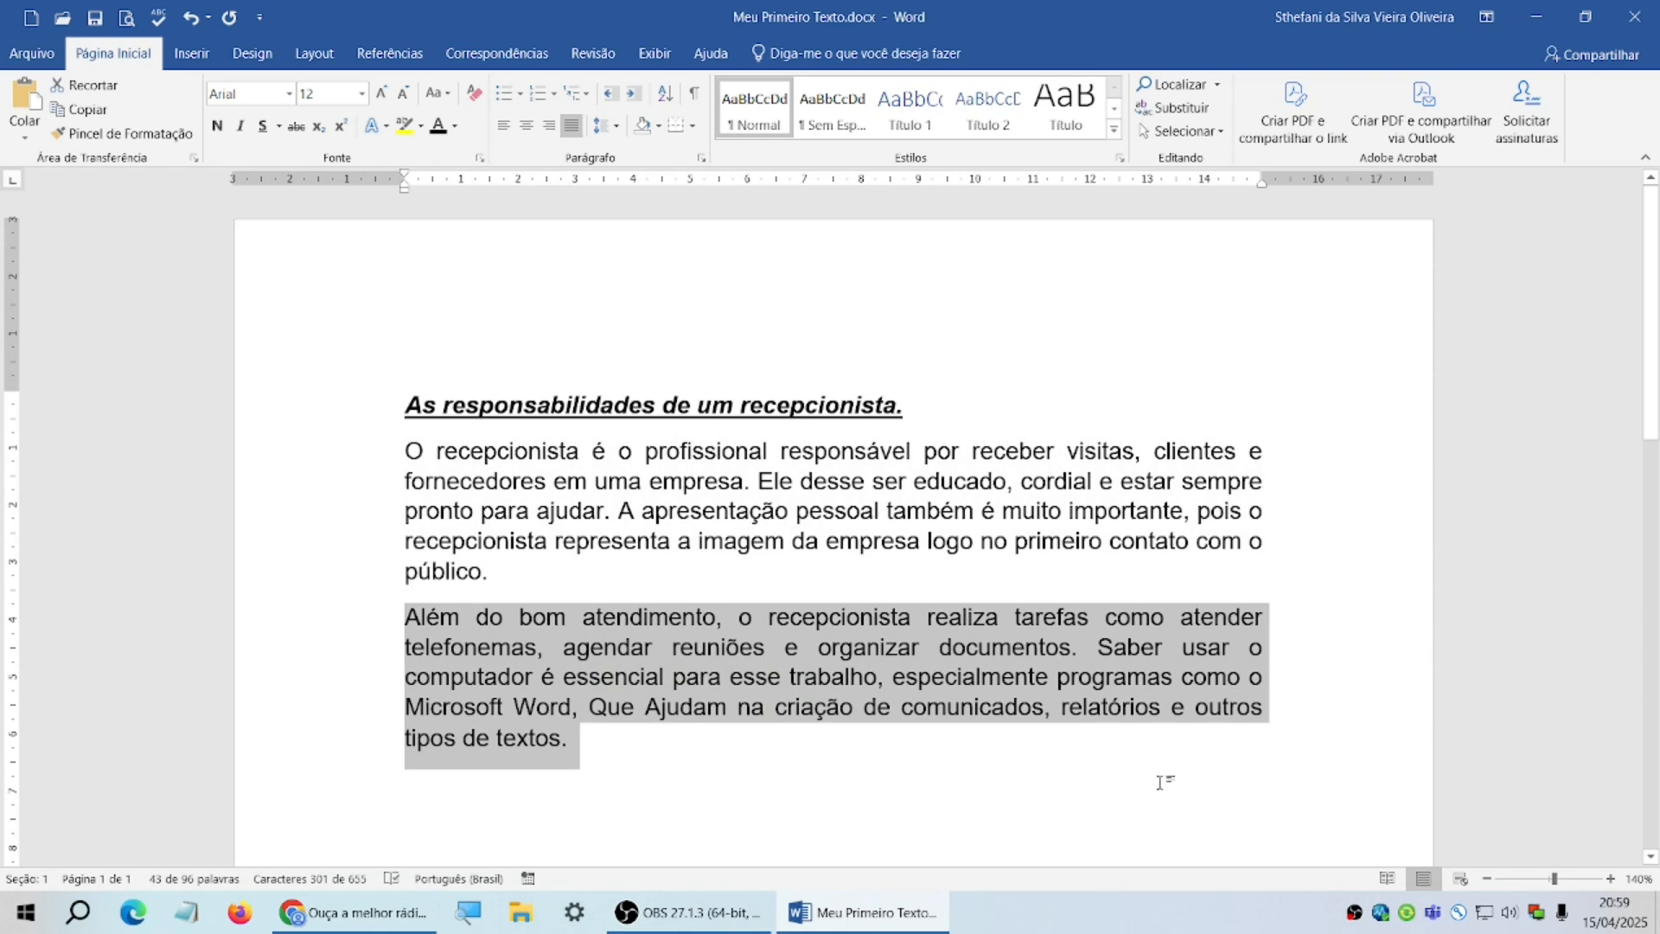
click(525, 126)
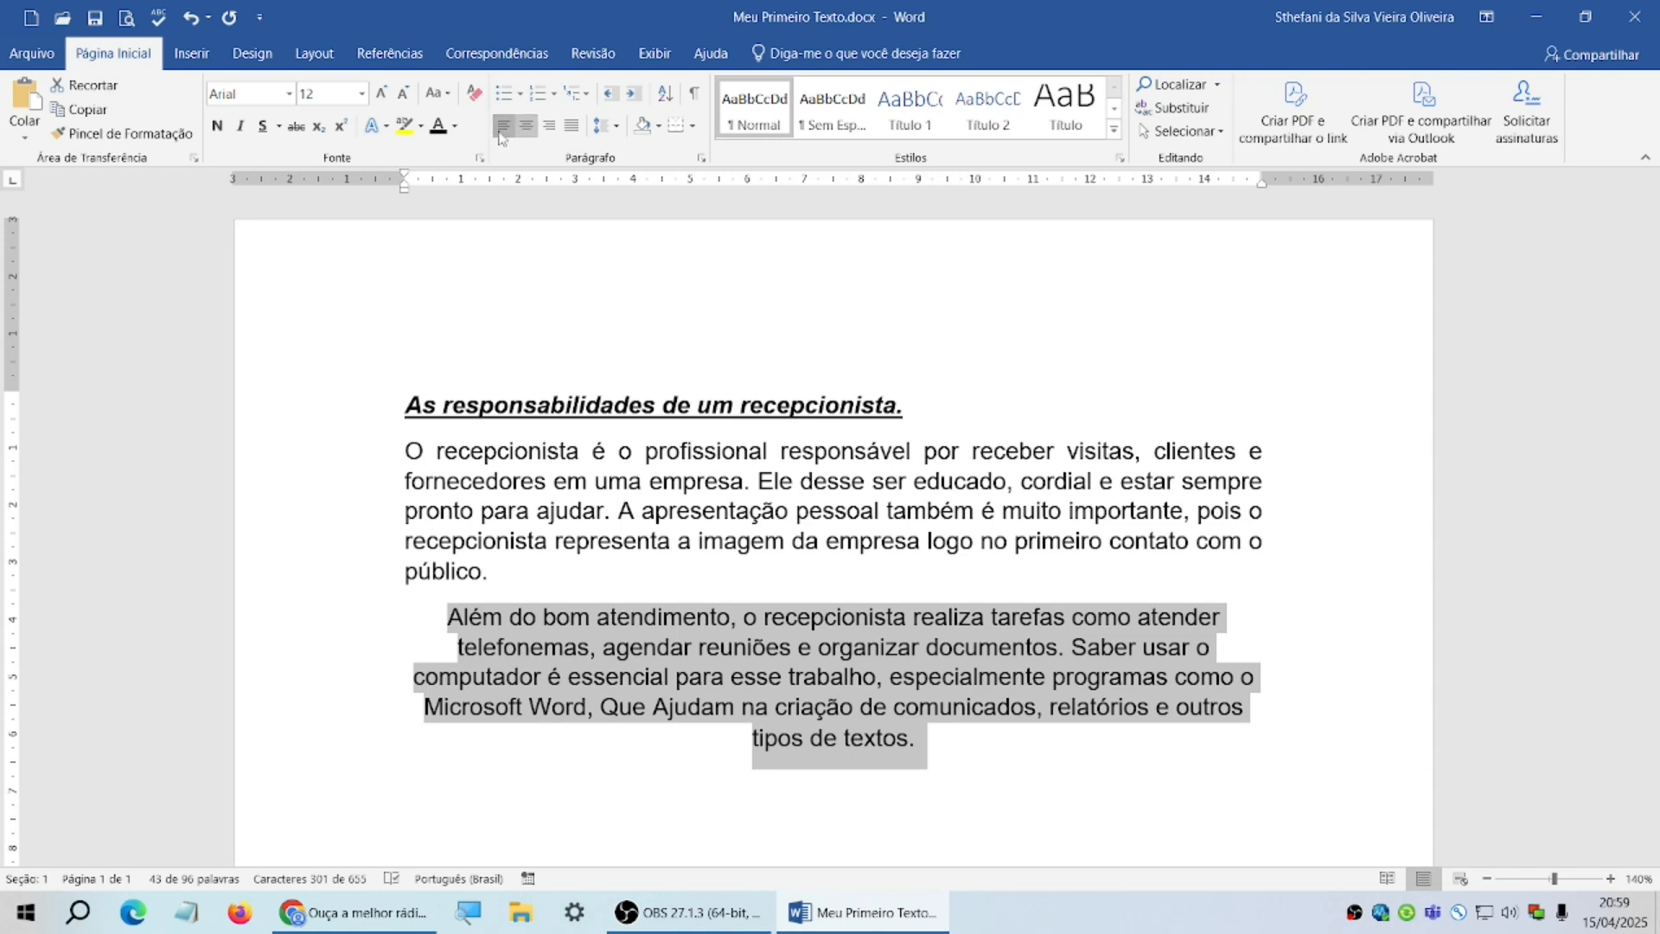
click(502, 126)
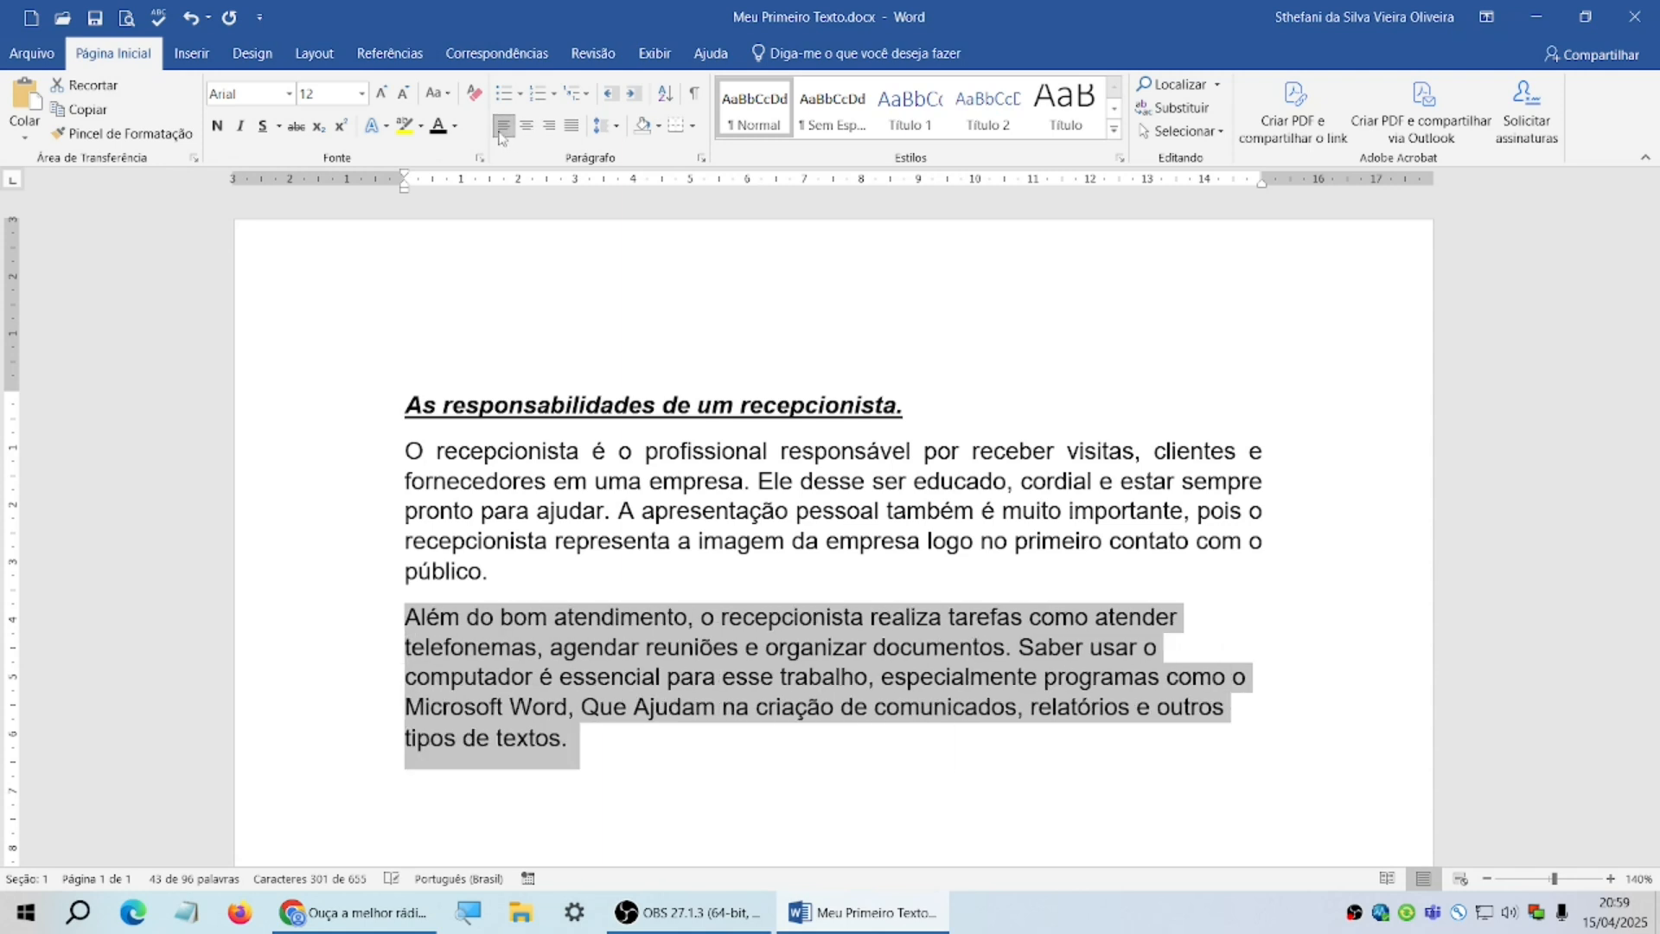
click(570, 126)
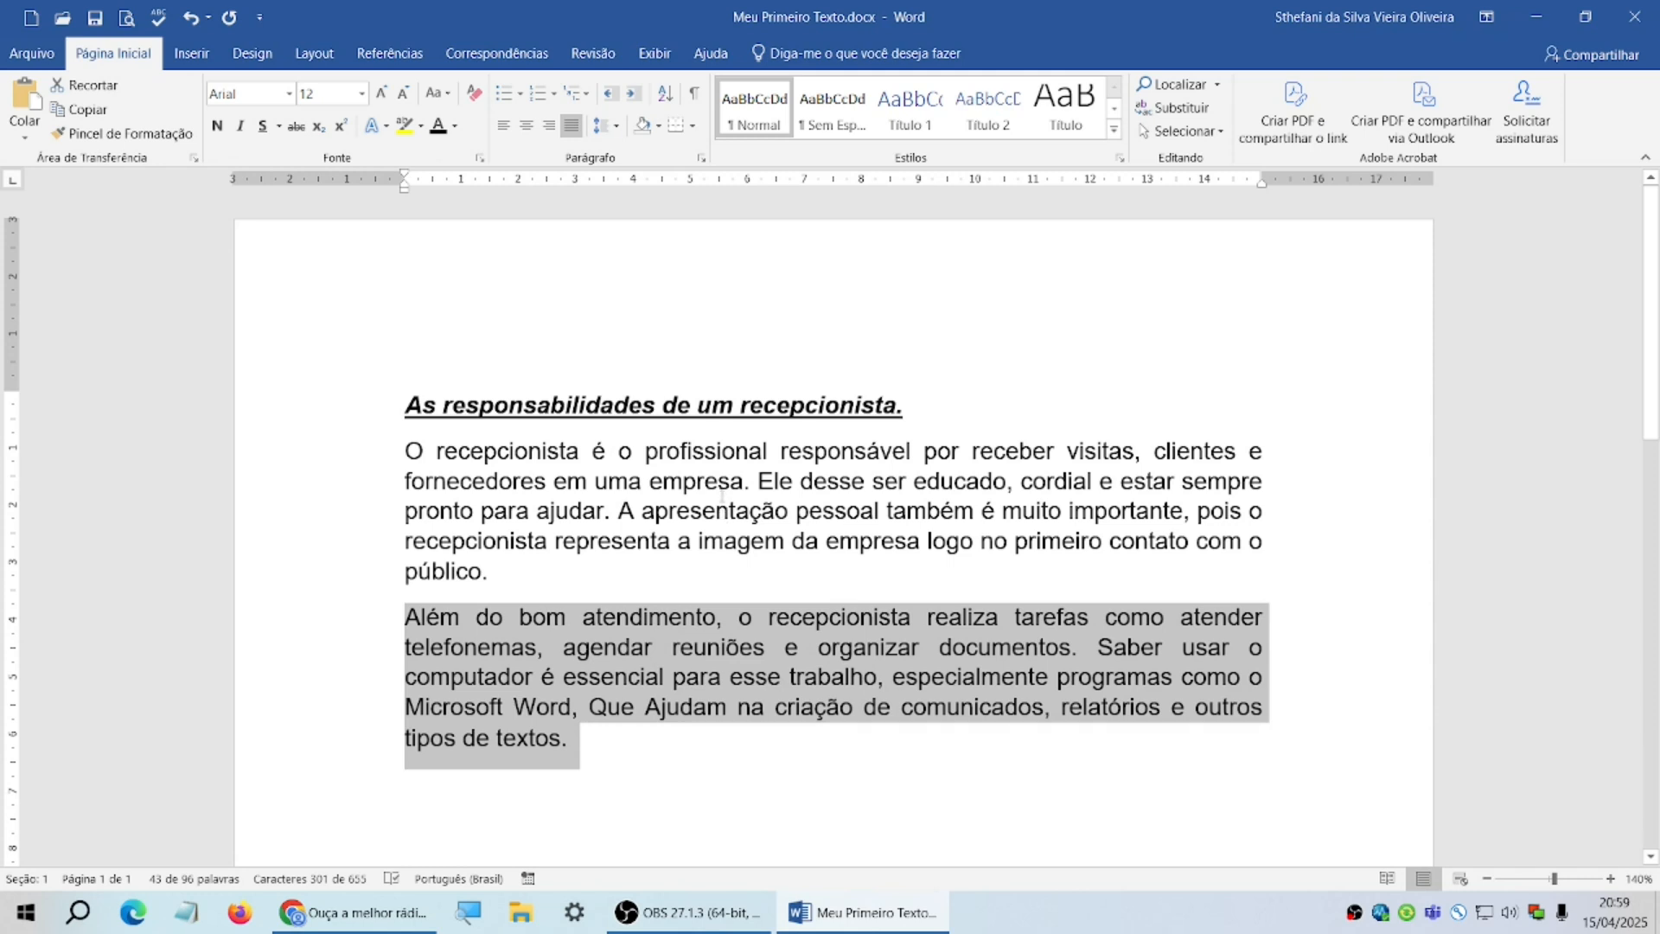
click(743, 766)
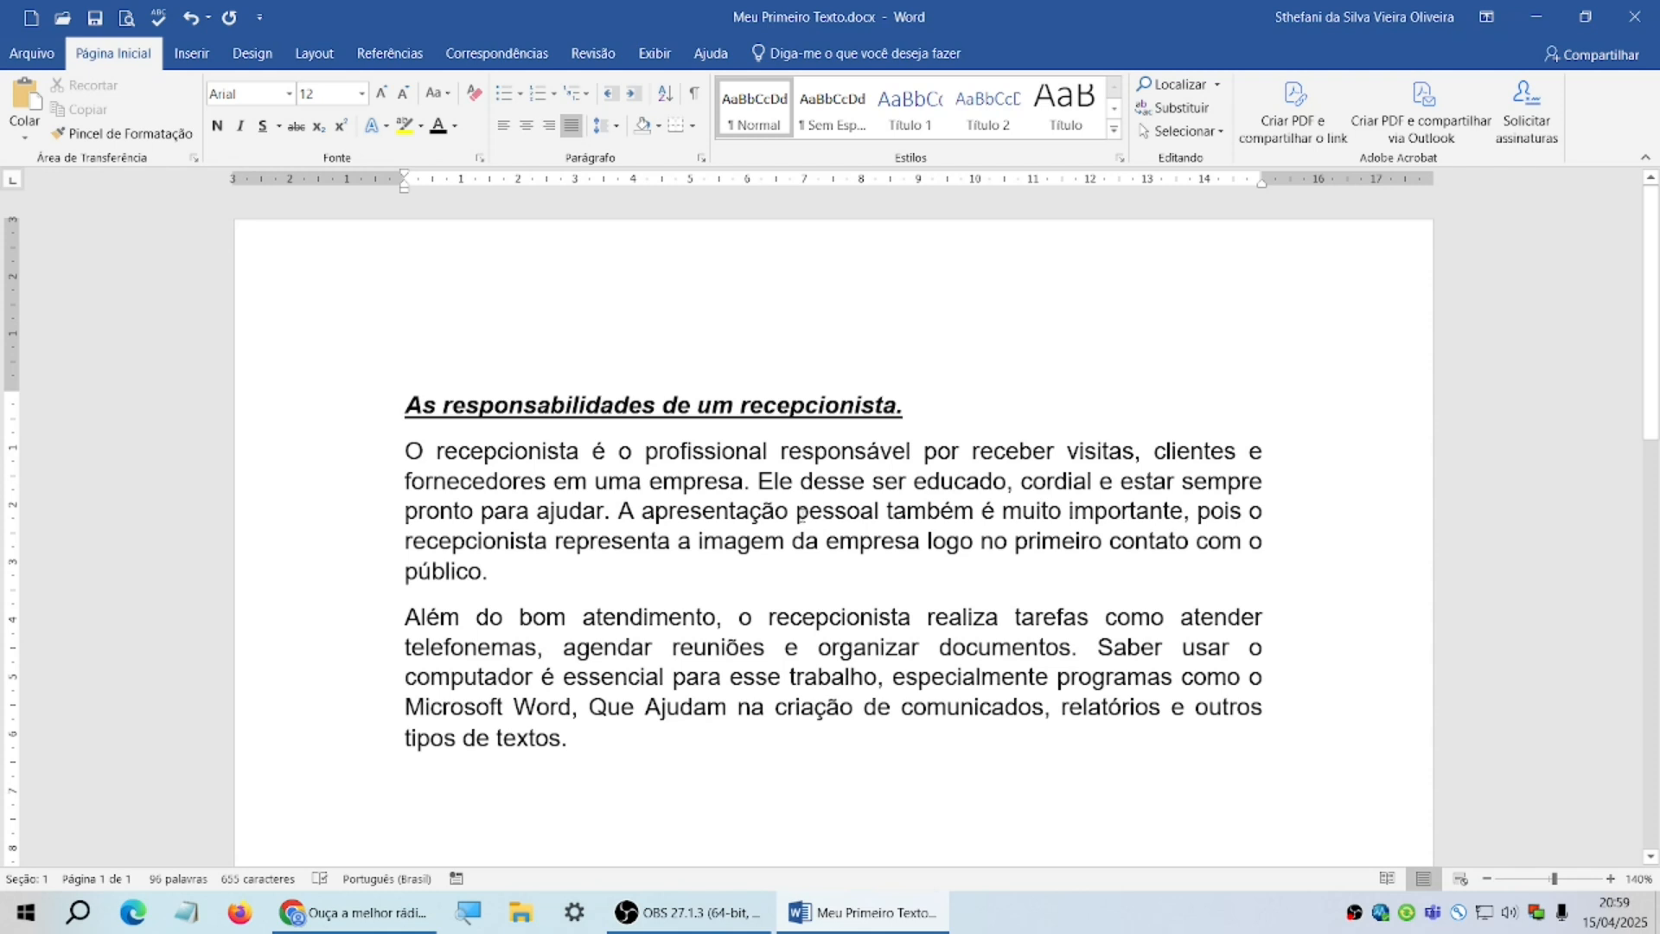
- Make the word "apresentação" in the first paragraph bold
drag(642, 512, 790, 512)
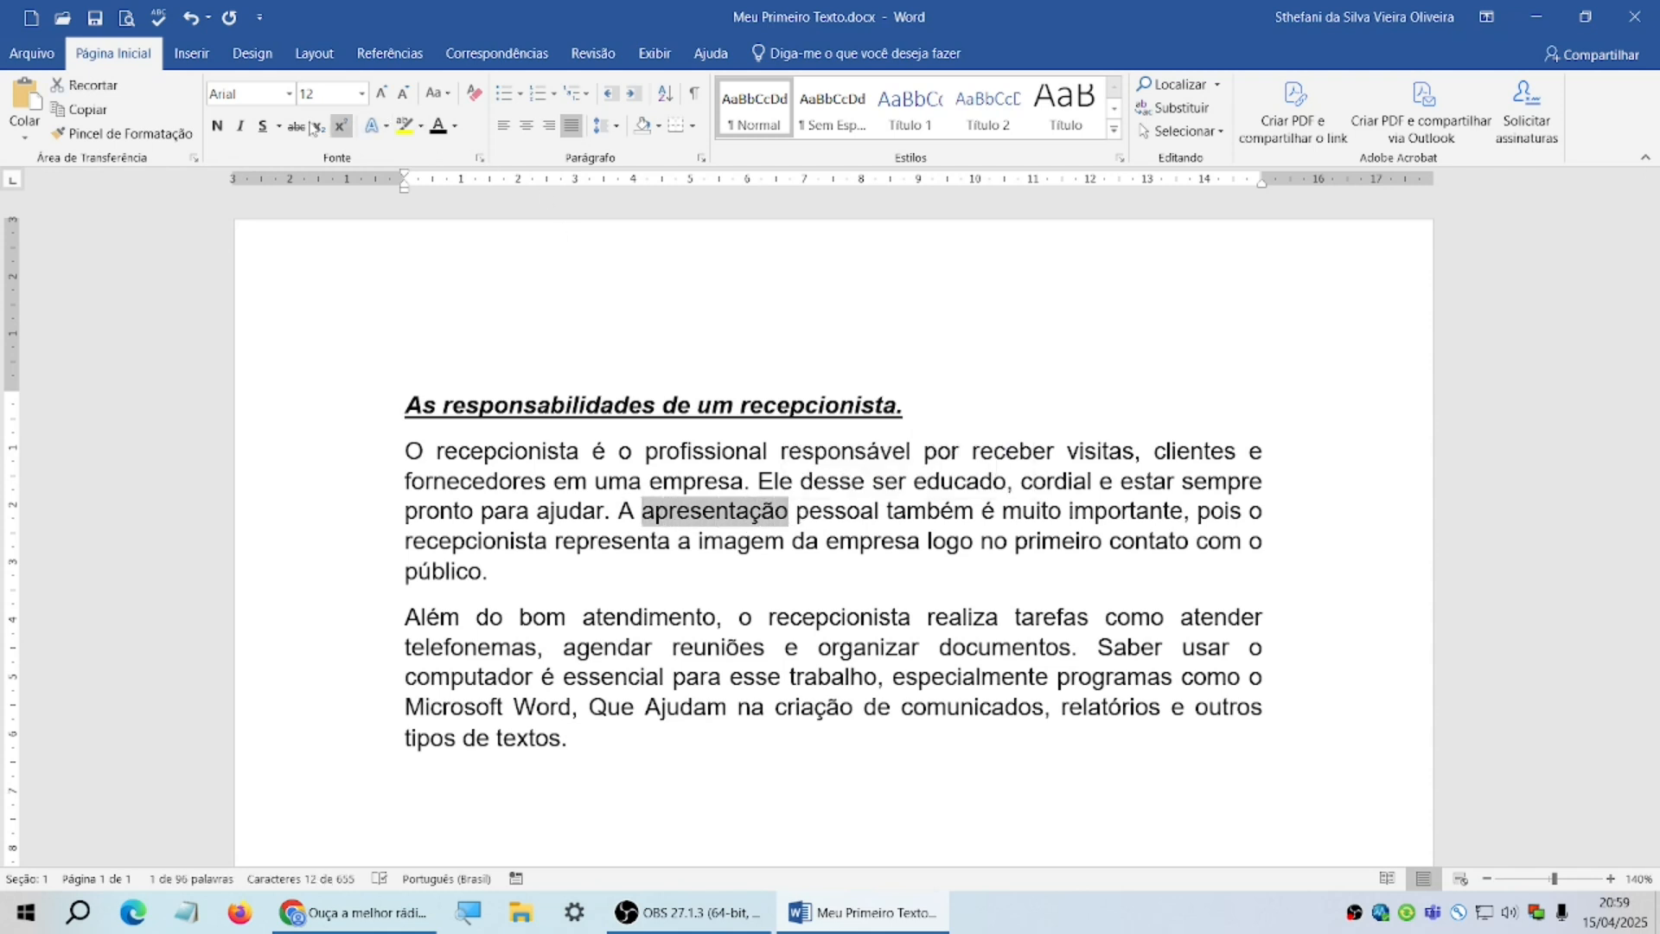
click(217, 126)
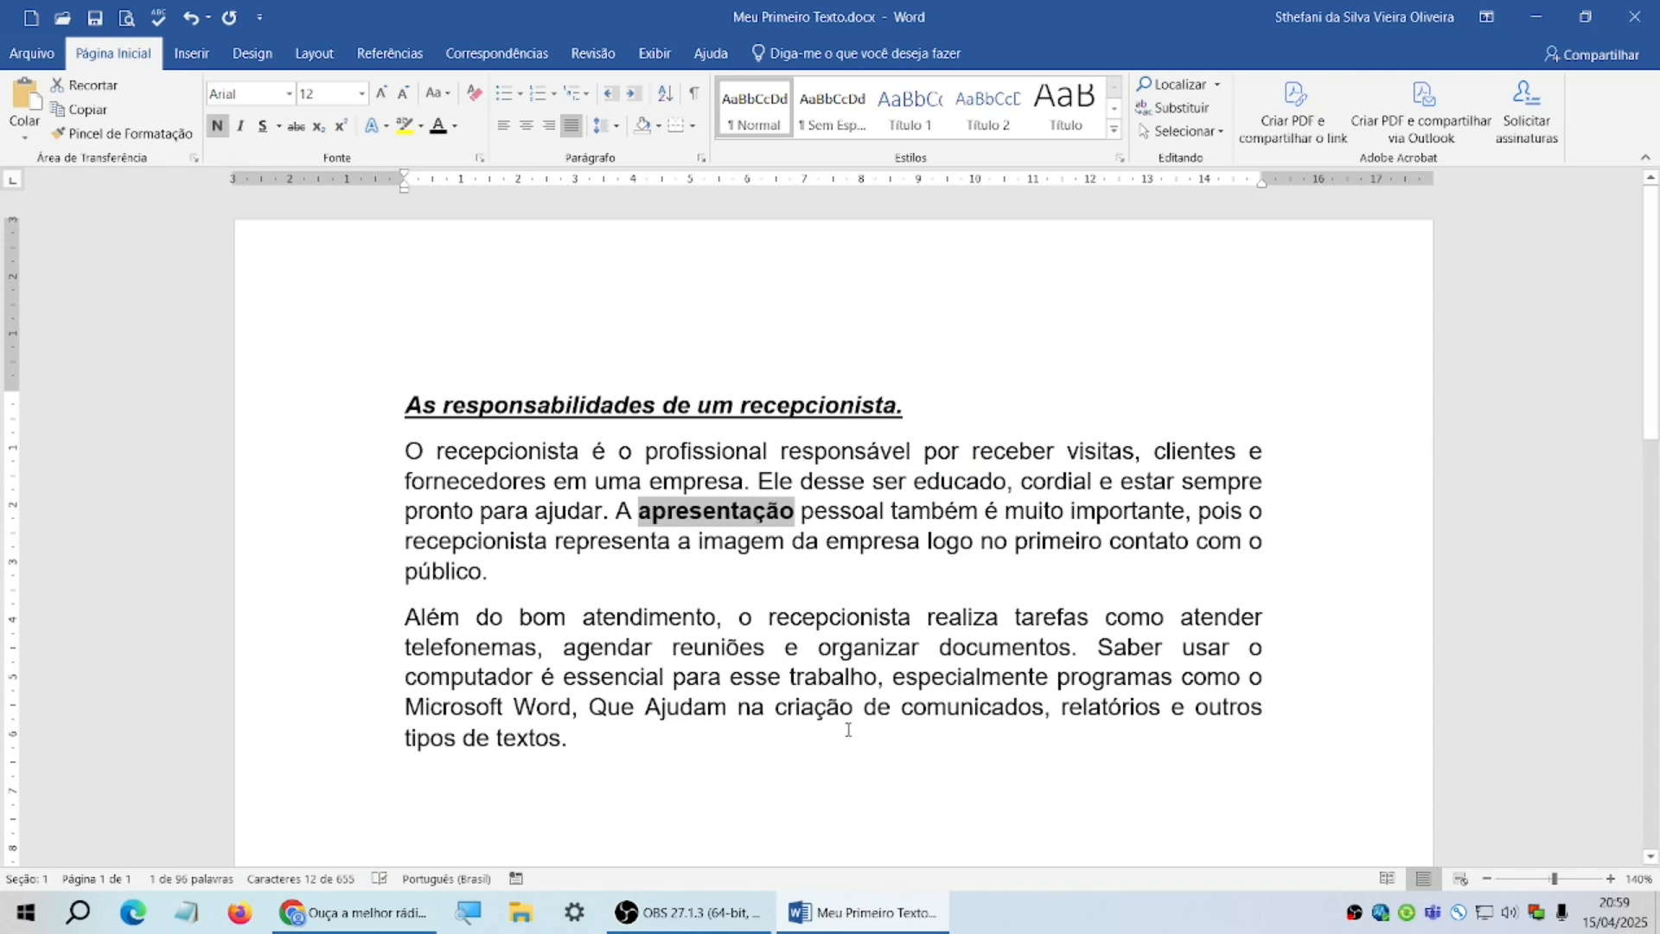
click(816, 723)
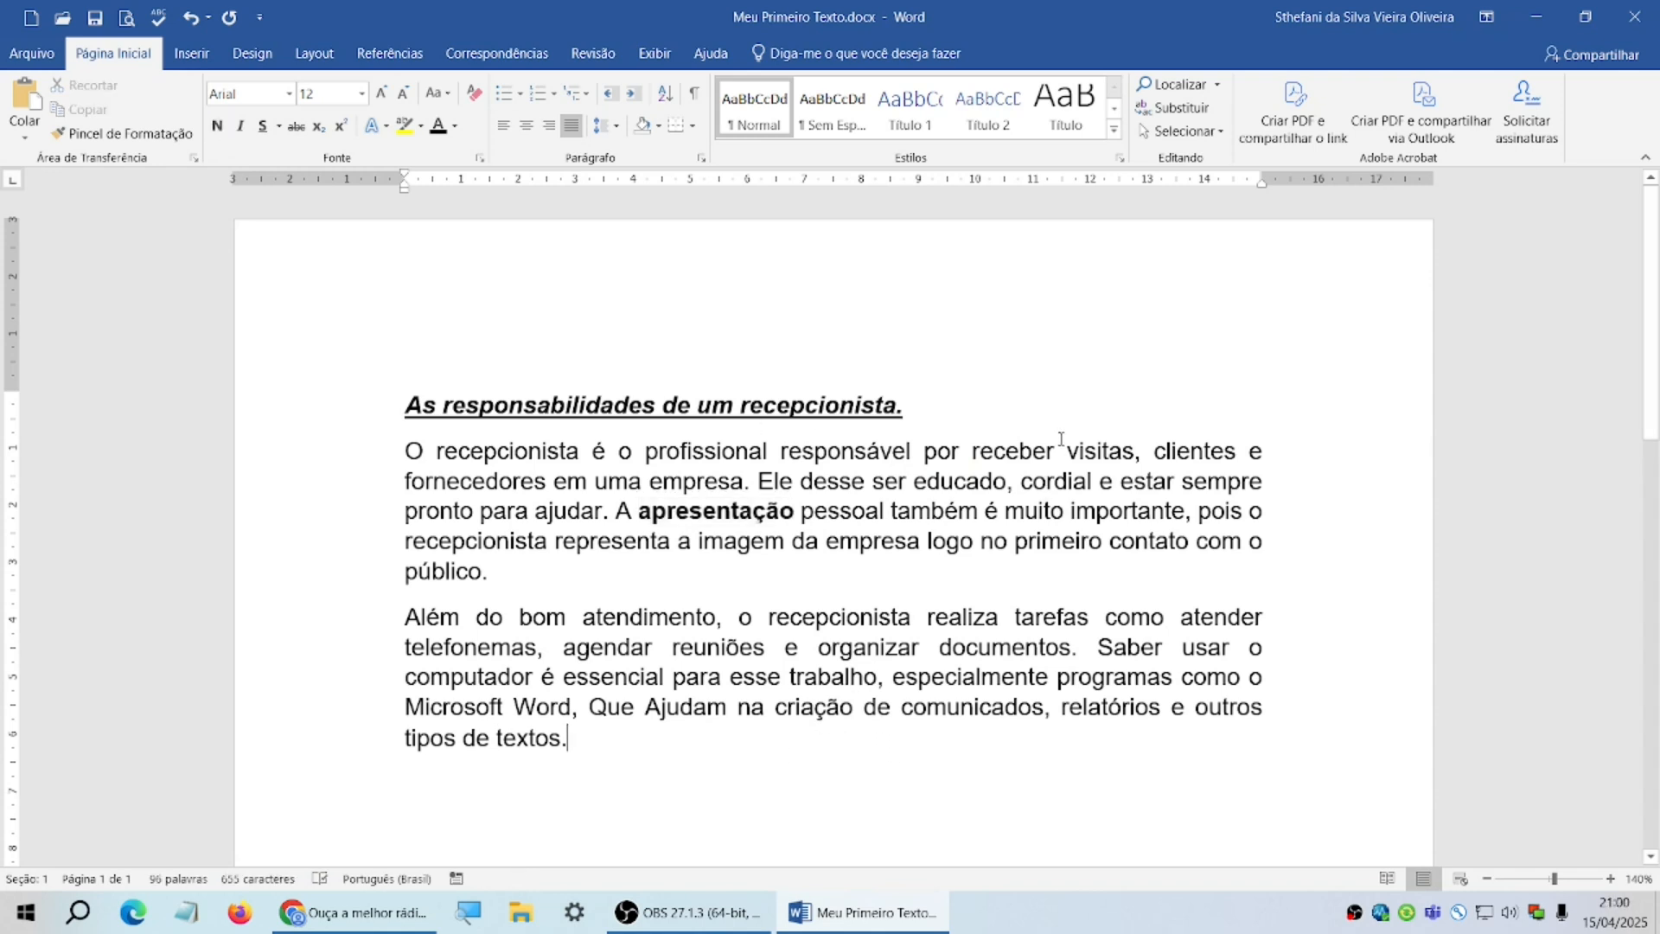
- Underline the word "visitas" and italicize the word "primeiro" in the first paragraph
drag(1069, 450, 1135, 450)
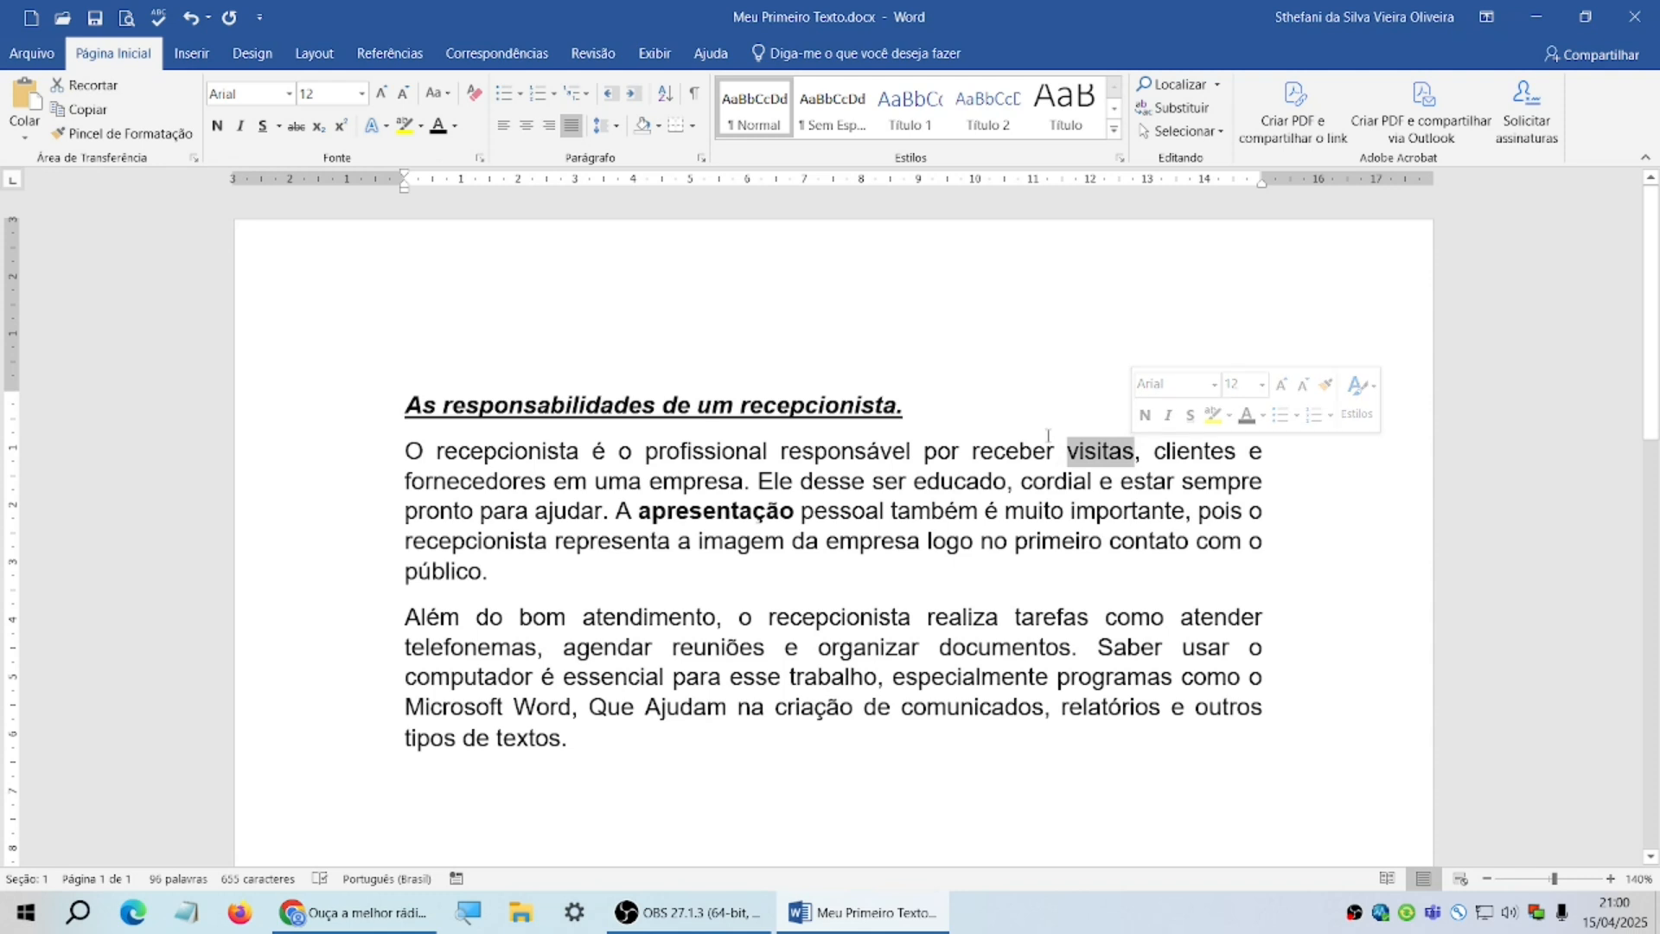
click(270, 129)
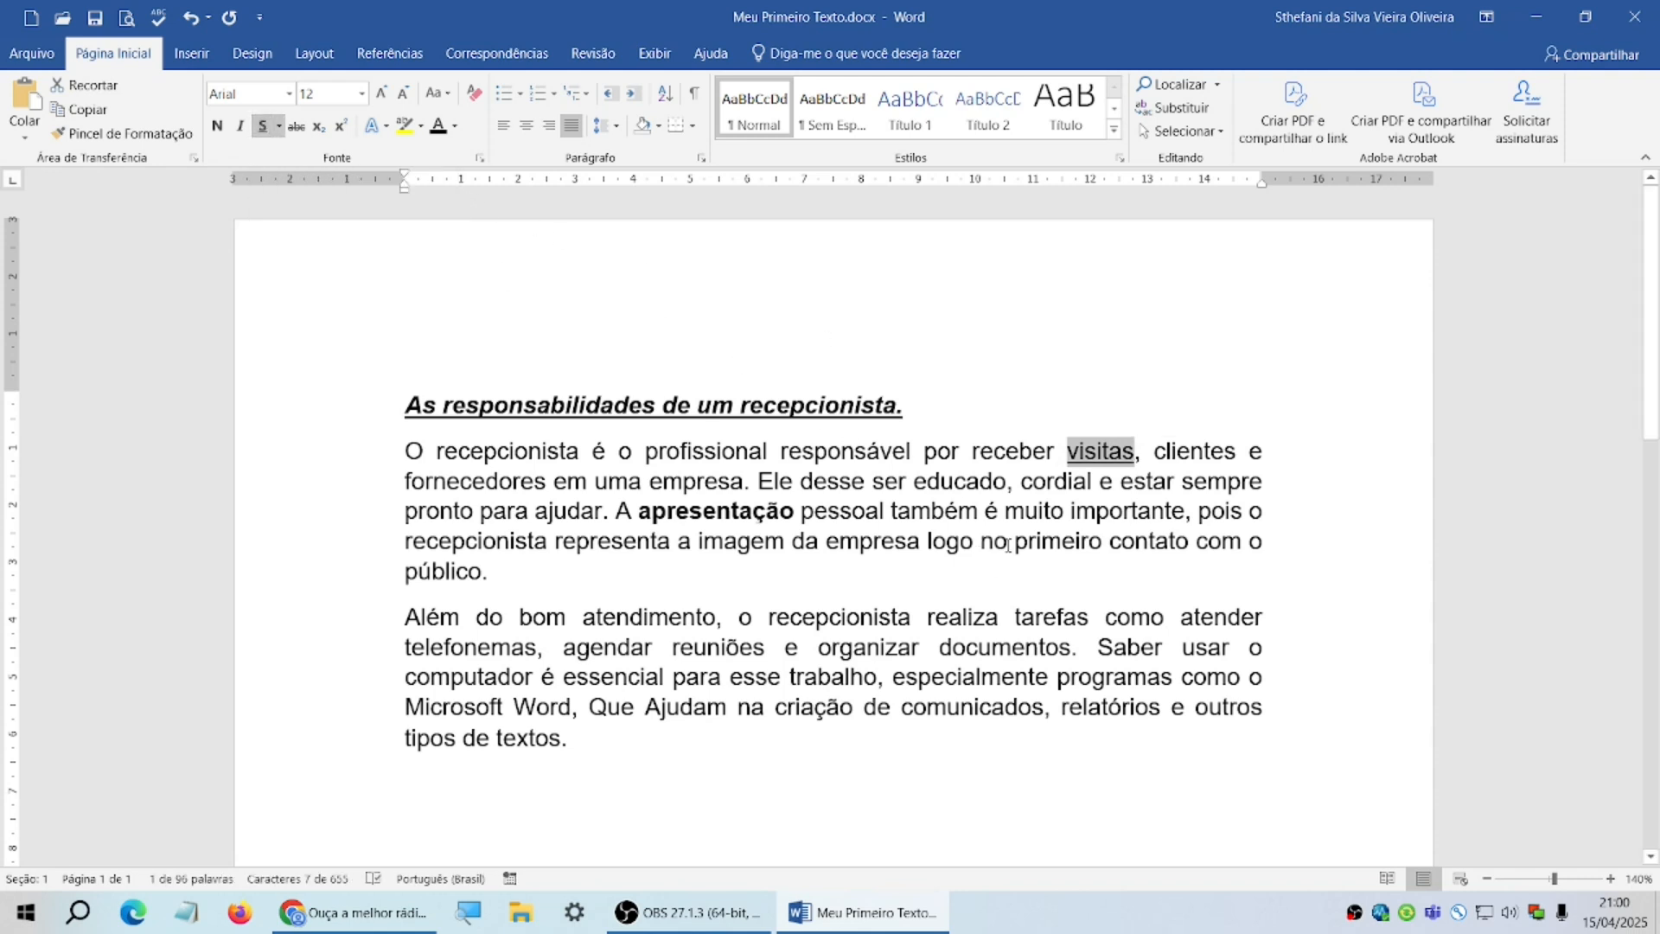
drag(1014, 541, 1103, 541)
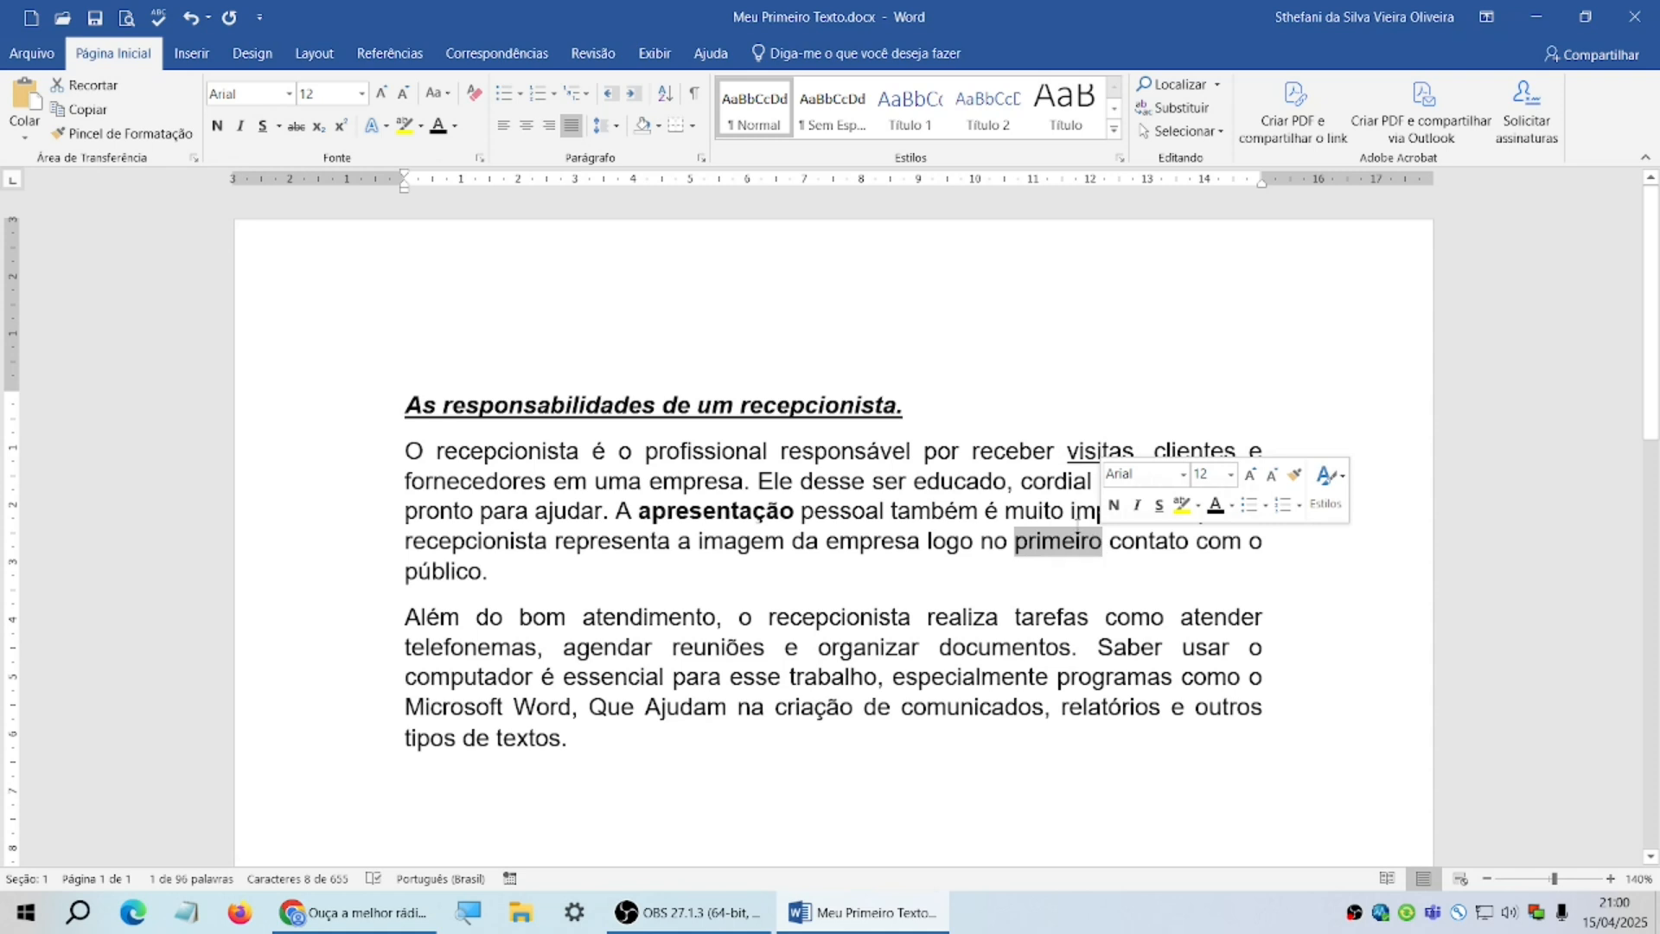
click(243, 128)
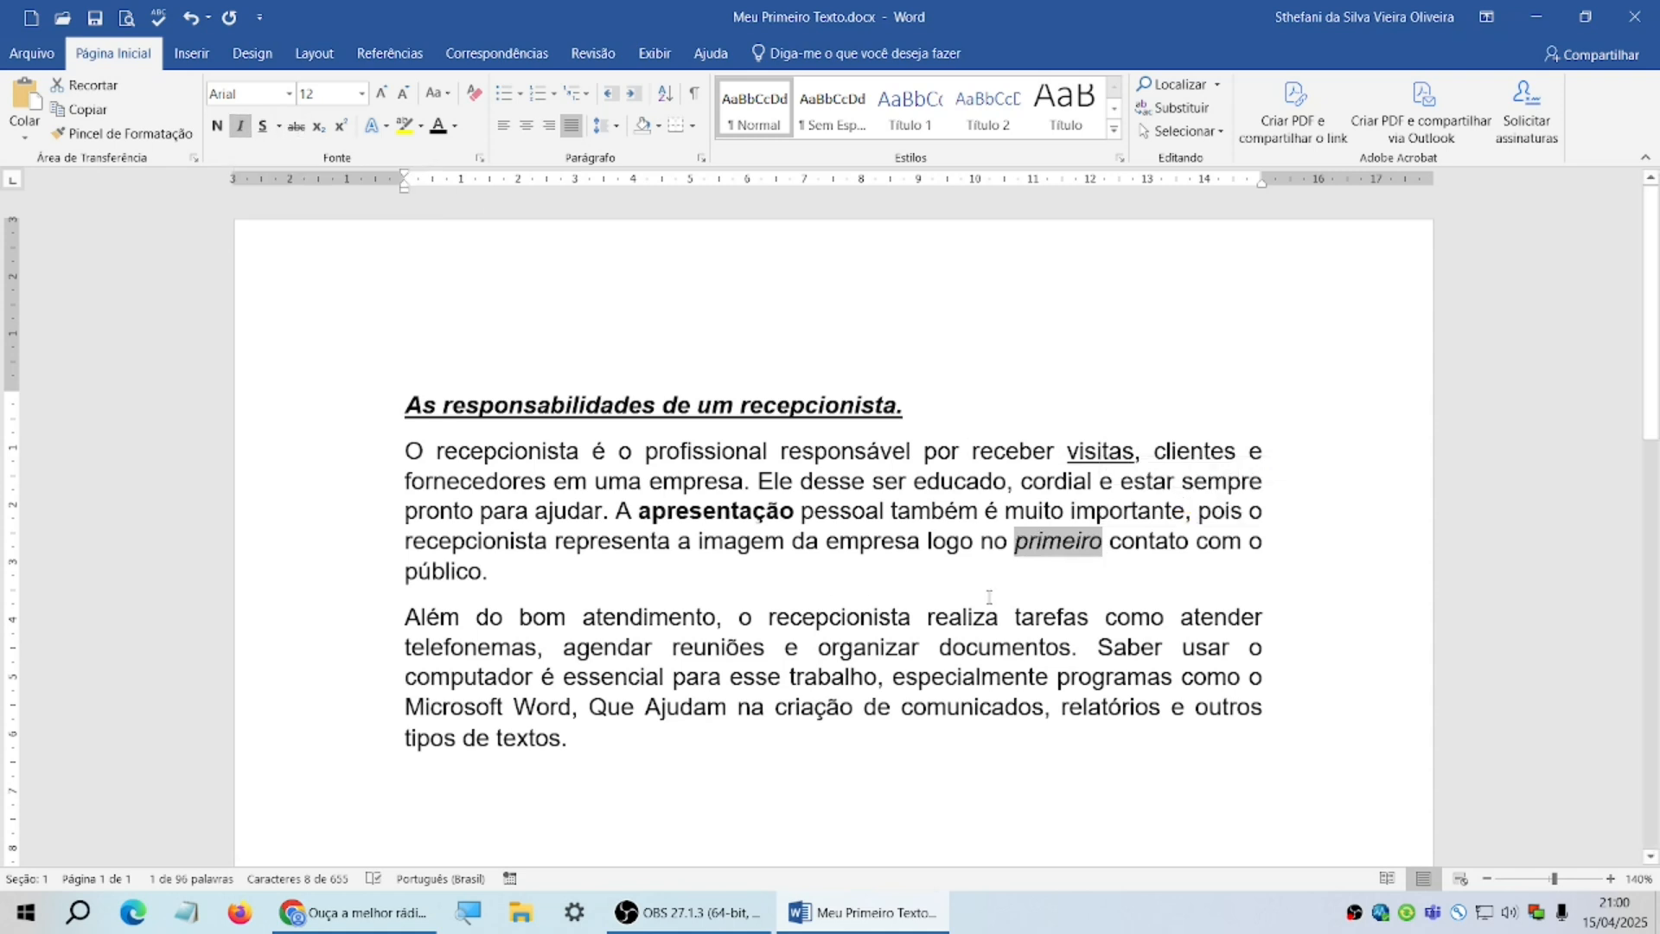
click(1098, 564)
drag(1015, 541, 1087, 542)
double_click(1072, 450)
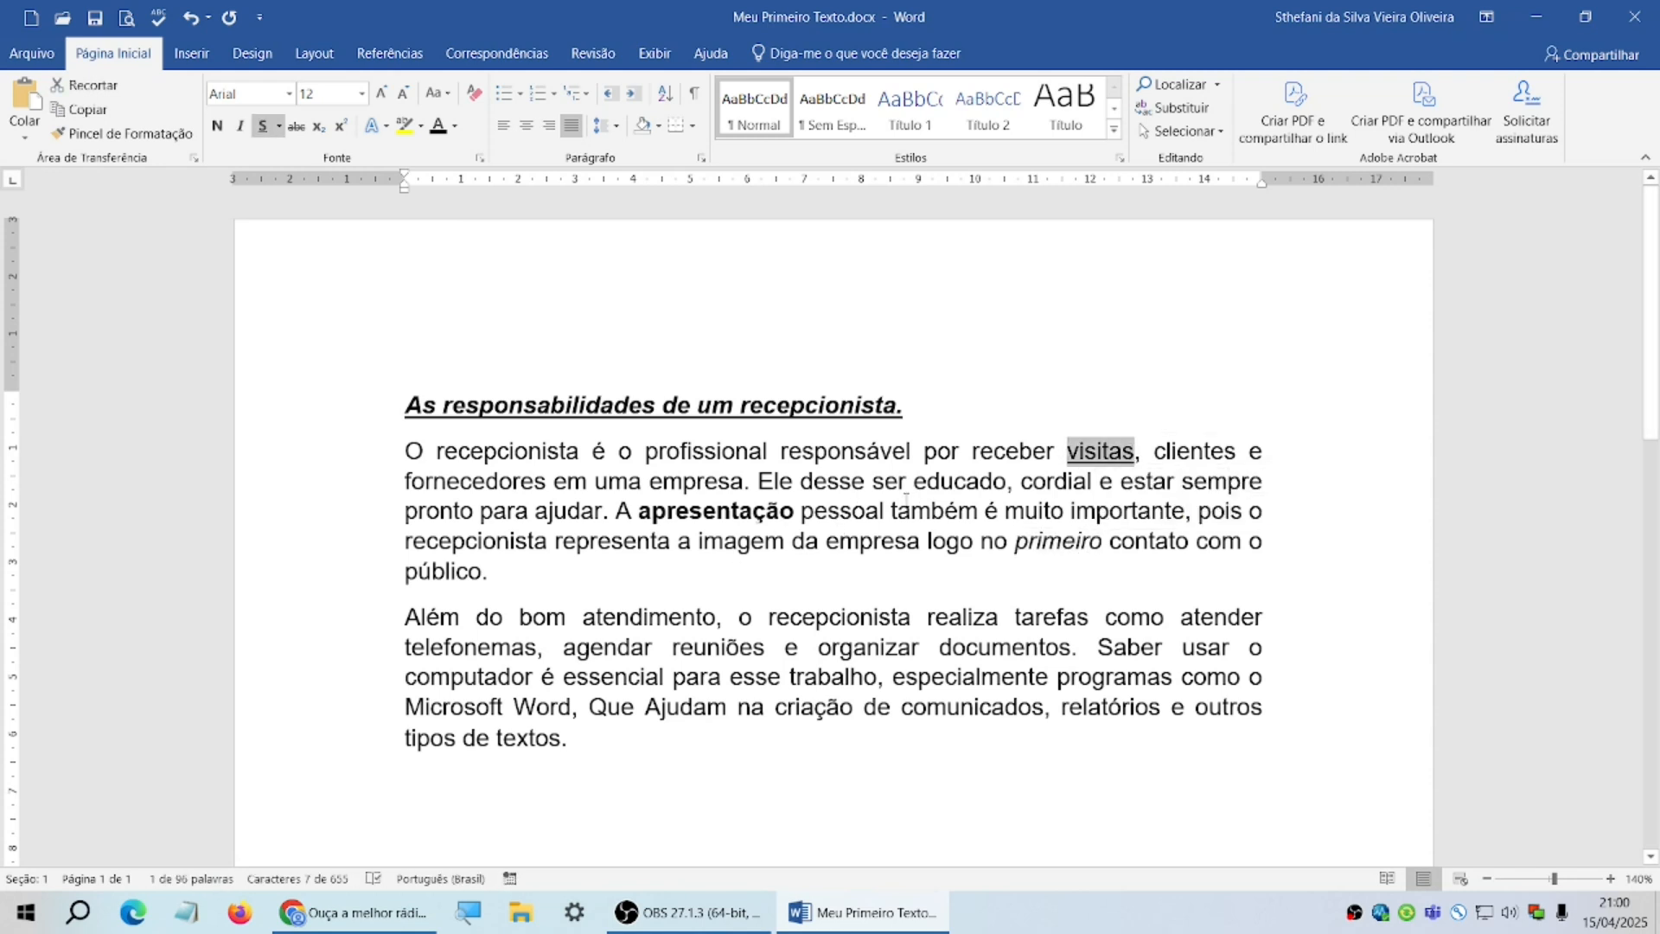
- Give the word "também" in the first paragraph a narrower typeface and red font color
drag(892, 510, 978, 510)
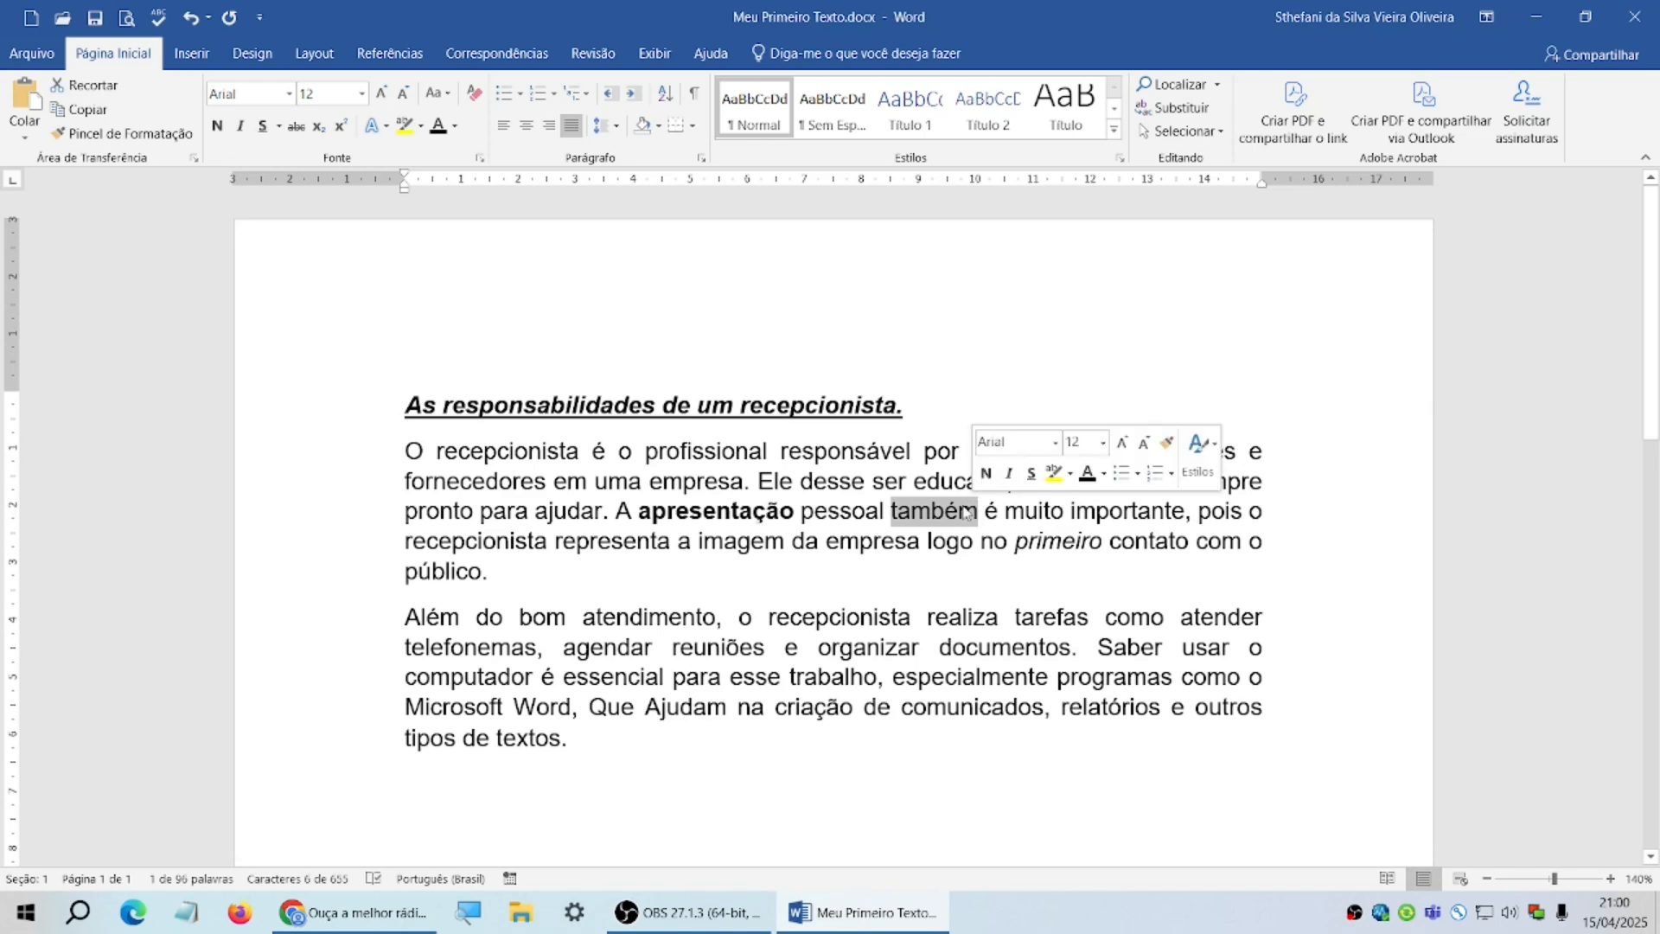
click(289, 94)
click(289, 94)
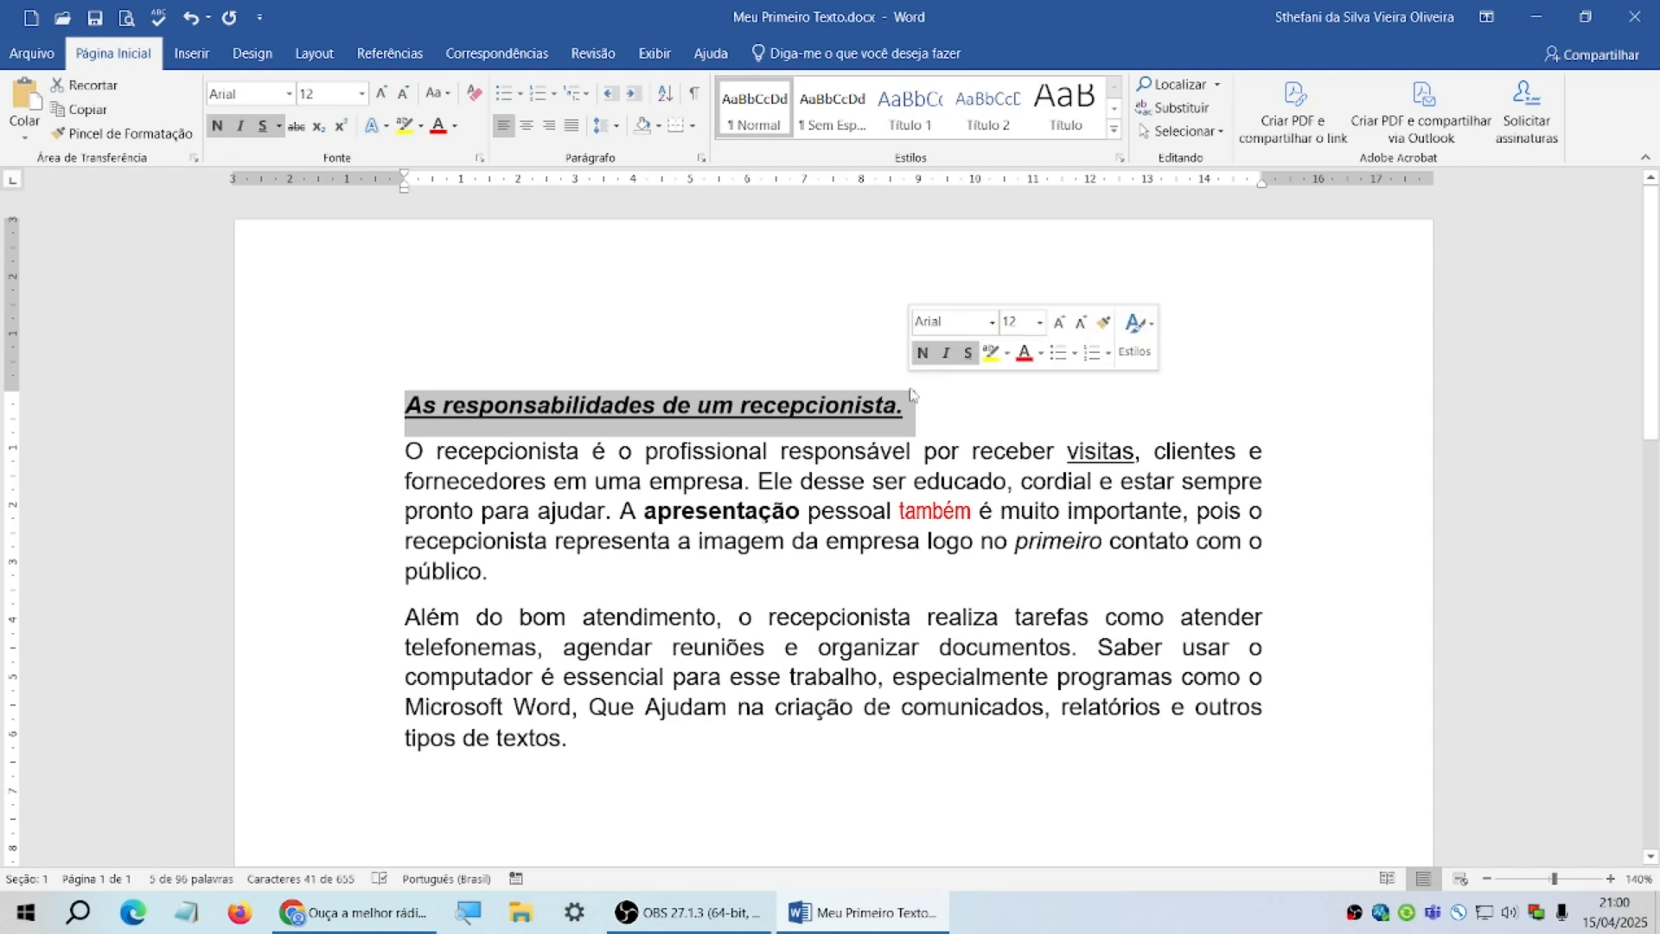
- Center the title "As responsabilidades de um recepcionista." and clear the selection
click(526, 125)
click(1019, 800)
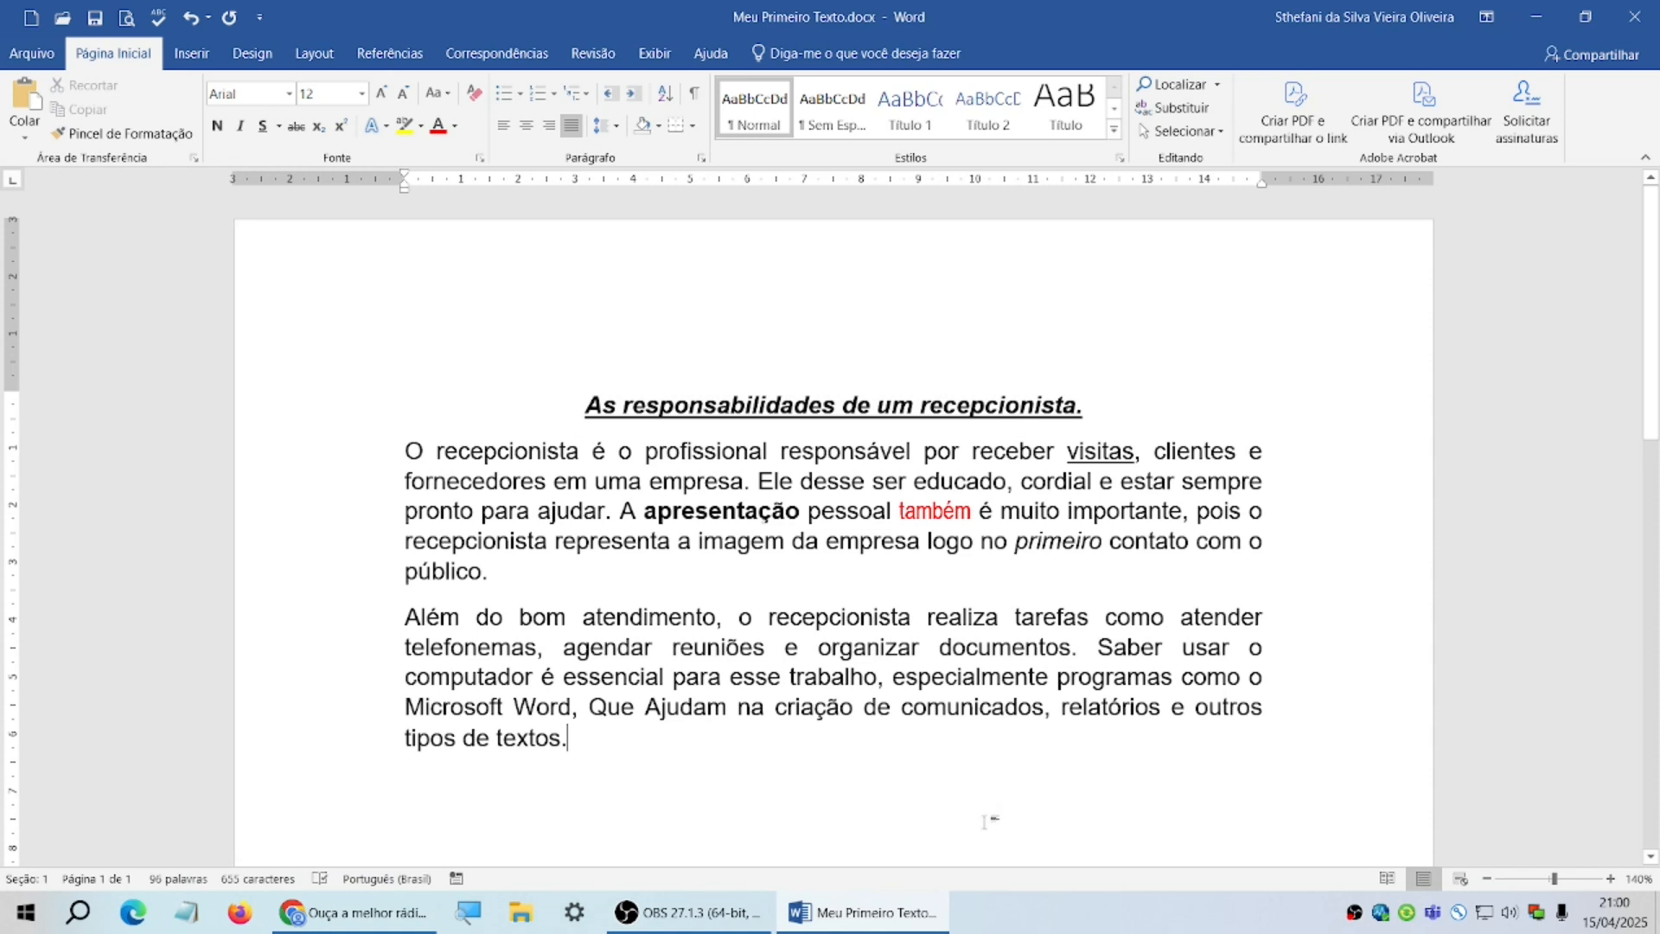